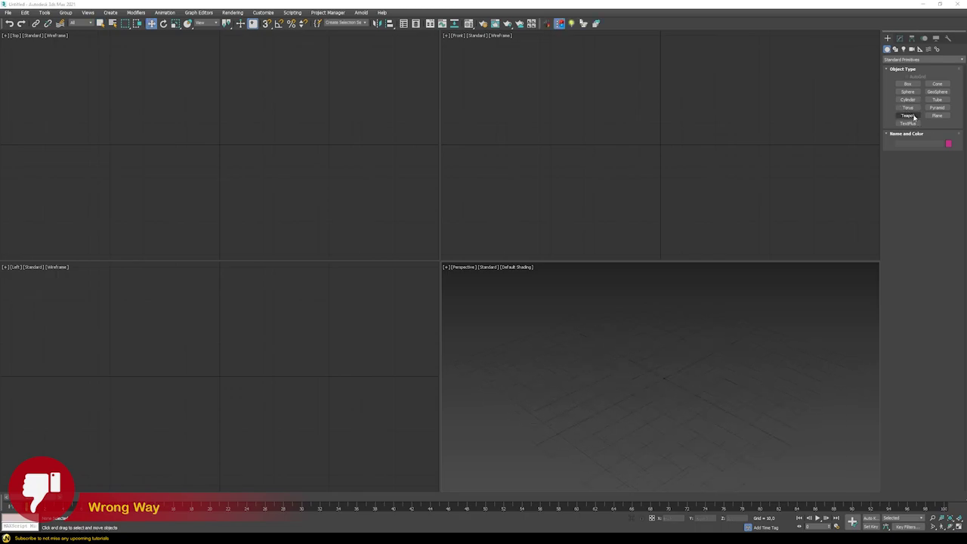
# Create a teapot at the centre of the grid in the Perspective view
pyautogui.click(913, 117)
pyautogui.moveTo(667, 391); pyautogui.dragTo(686, 405)
pyautogui.rightClick(677, 416)
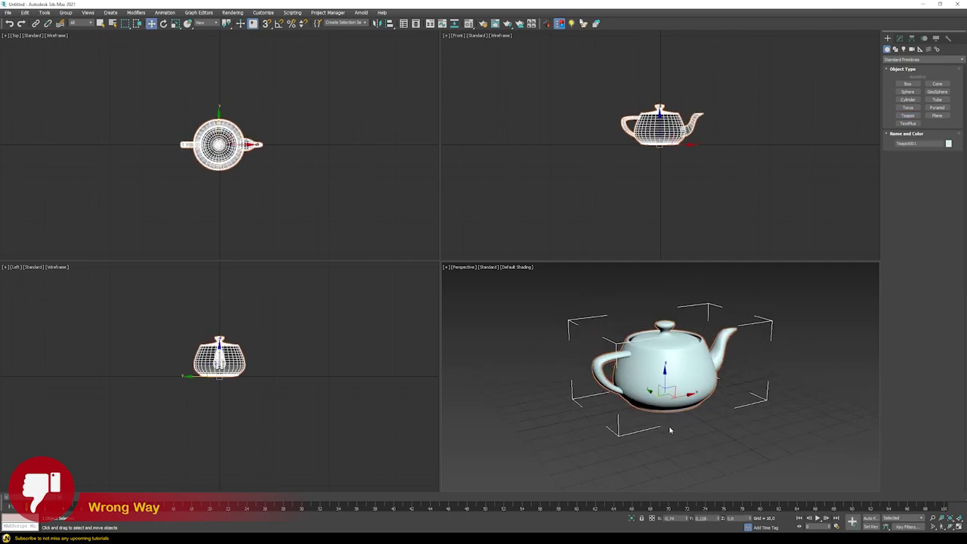
# Open the V-Ray Frame Buffer and start an interactive render of the teapot
pyautogui.rightClick(669, 412)
pyautogui.click(683, 504)
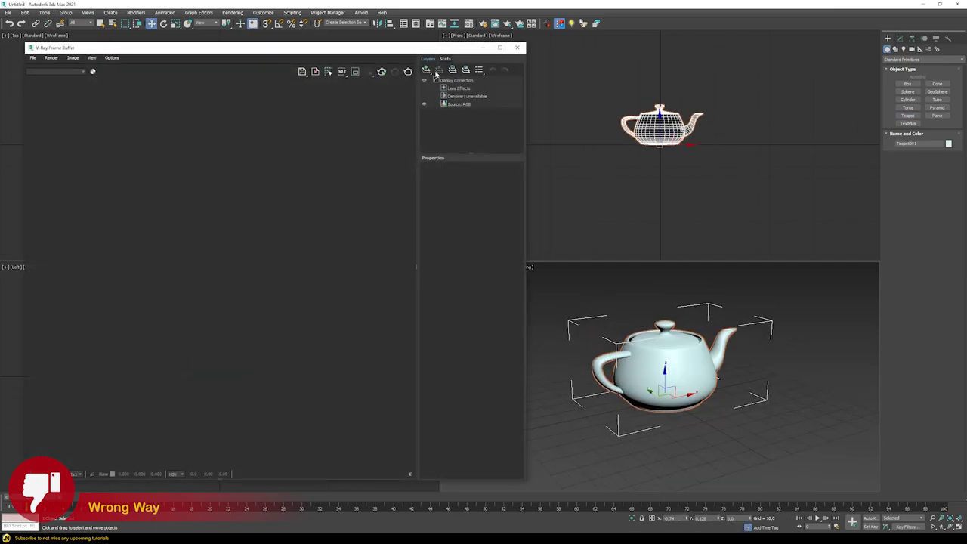
pyautogui.click(381, 72)
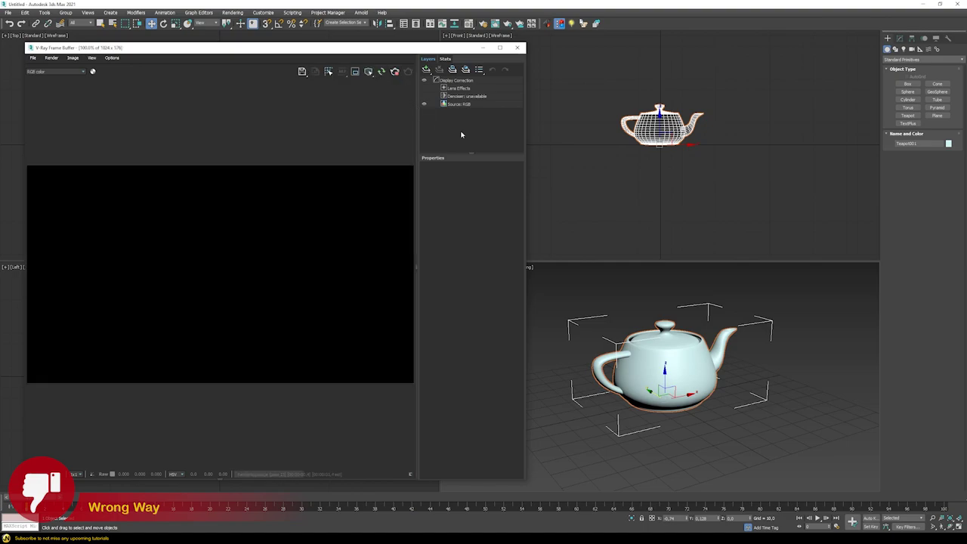
# Set the environment background color to grey in the Environment and Effects settings
pyautogui.press('8')
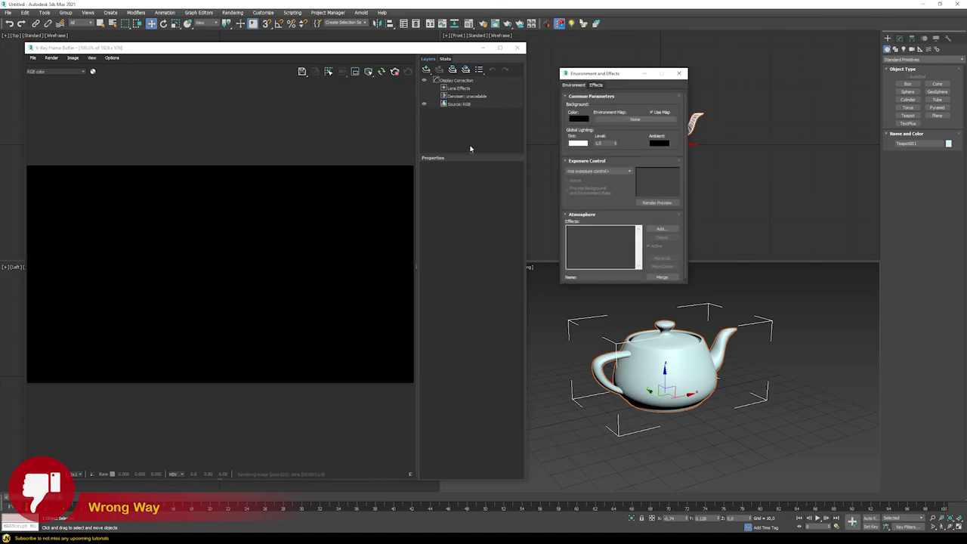
pyautogui.click(578, 118)
pyautogui.moveTo(252, 89); pyautogui.dragTo(284, 94)
pyautogui.click(279, 116)
# Assign the first material slot to the teapot and give it a red diffuse color
pyautogui.press('m')
pyautogui.click(768, 142)
pyautogui.click(788, 172)
pyautogui.click(278, 116)
pyautogui.click(787, 172)
pyautogui.click(279, 116)
# Create a V-Ray plane light beside the teapot and rotate it to shine toward the teapot
pyautogui.click(903, 48)
pyautogui.click(907, 83)
pyautogui.moveTo(551, 438); pyautogui.dragTo(577, 457)
pyautogui.press('e')
pyautogui.moveTo(562, 317); pyautogui.dragTo(589, 299)
# Create a large ground plane beneath the teapot in the Perspective view
pyautogui.click(894, 69)
pyautogui.click(936, 114)
pyautogui.moveTo(544, 355); pyautogui.dragTo(831, 476)
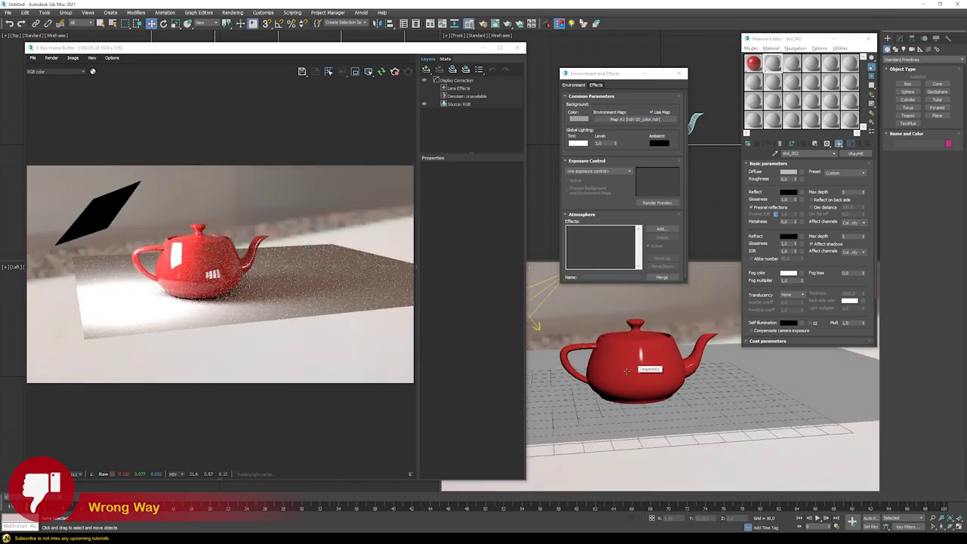
# Adjust the fog color of the teapot's refractive material
pyautogui.scroll(2, 625, 386)
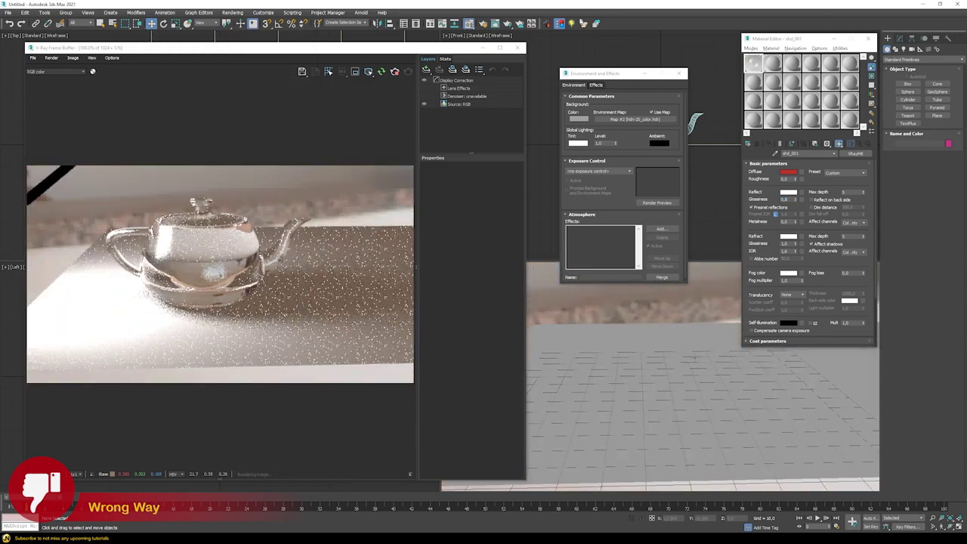
pyautogui.click(788, 272)
pyautogui.click(278, 115)
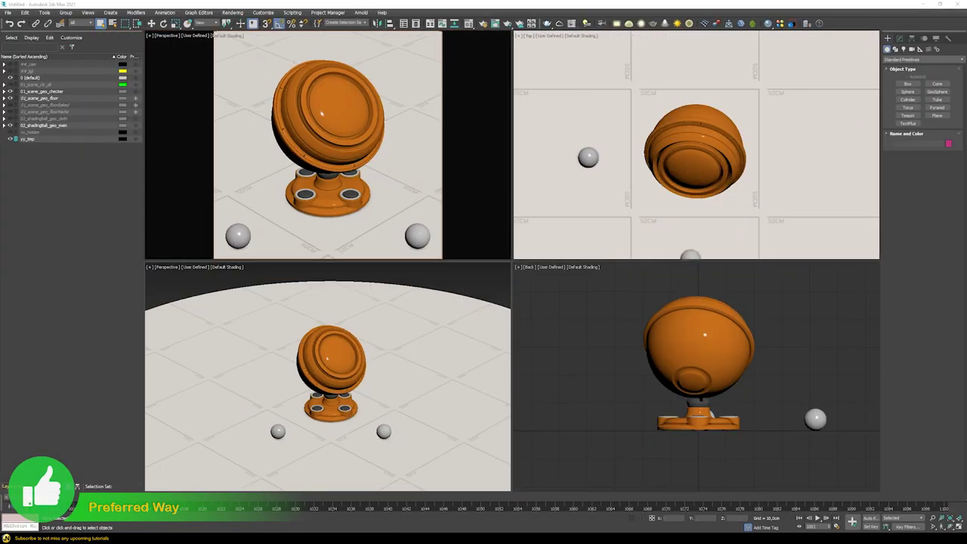
# Render the shading ball scene in the V-Ray Frame Buffer and set the ball material's diffuse color to green
pyautogui.rightClick(379, 226)
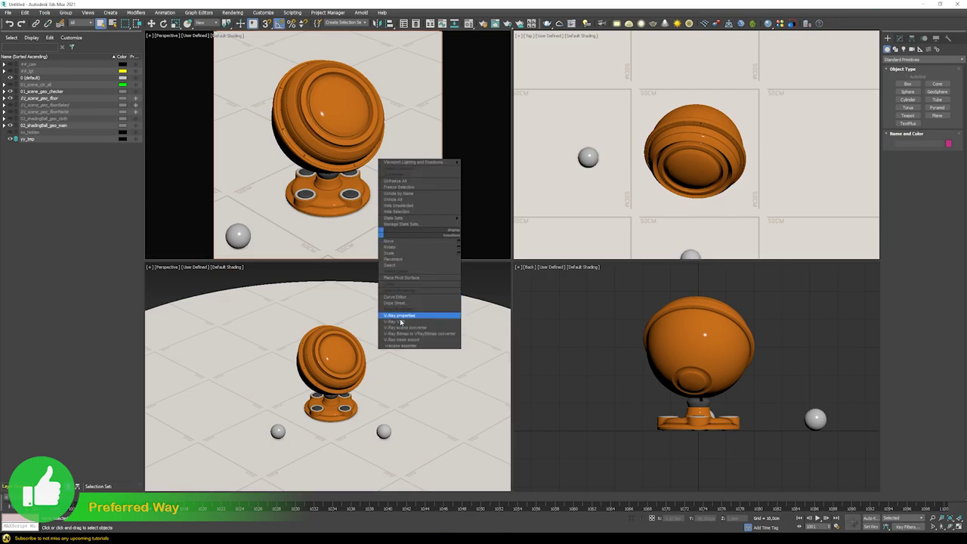
pyautogui.click(402, 323)
pyautogui.click(297, 134)
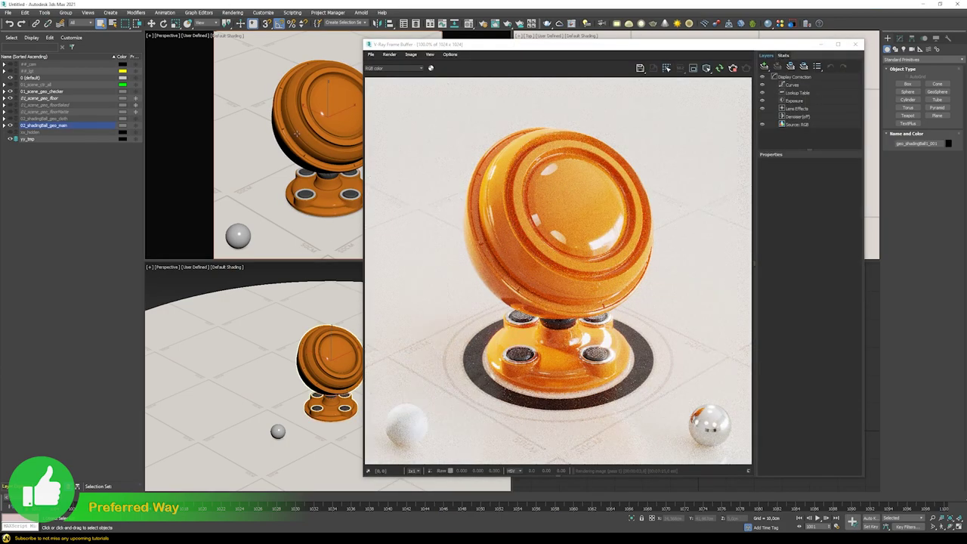
pyautogui.moveTo(296, 135)
pyautogui.keyDown('alt'); pyautogui.mouseDown(button='middle')
pyautogui.moveTo(266, 149)
pyautogui.moveTo(354, 148)
pyautogui.moveTo(330, 155)
pyautogui.mouseUp(button='middle'); pyautogui.keyUp('alt')
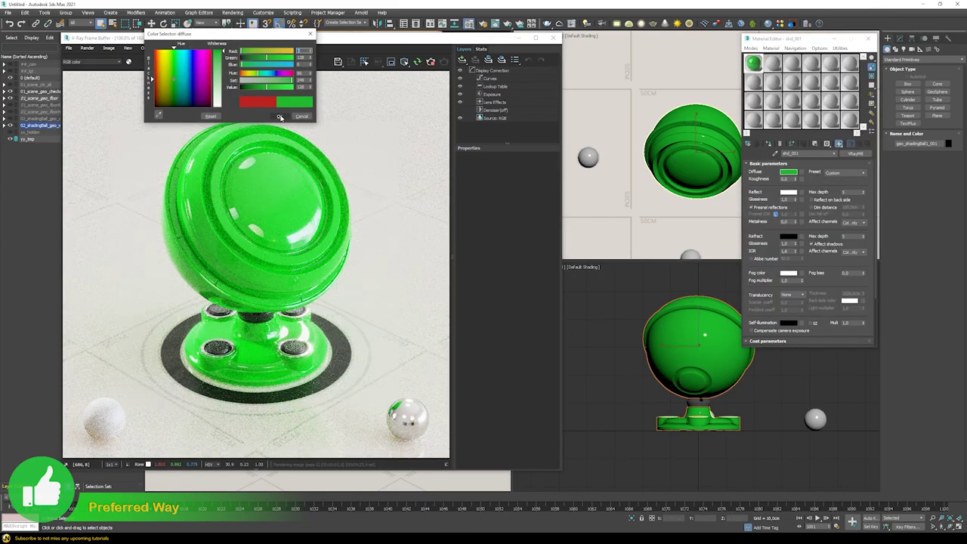
pyautogui.click(279, 117)
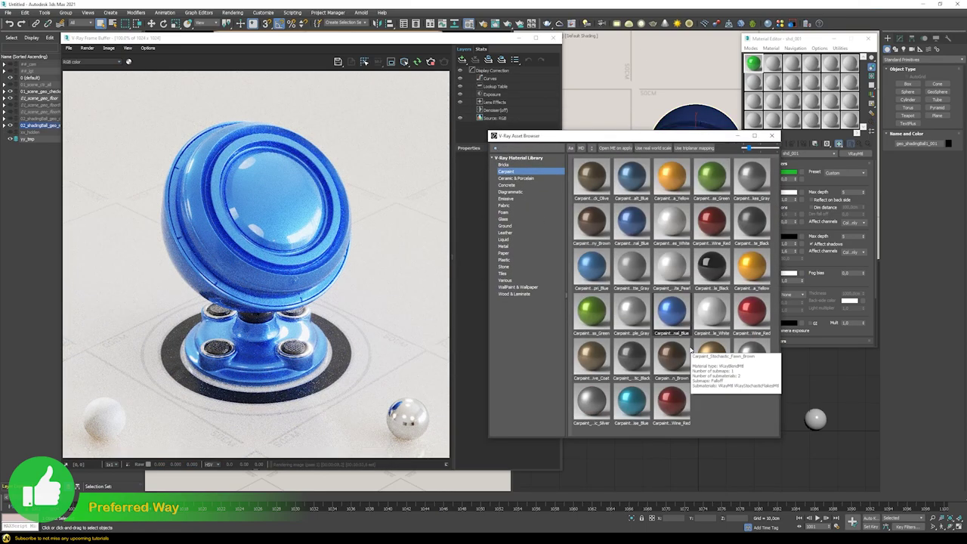
# Try a yellow carpaint, Gem_Amethyst and Carbon_B01_4cm from the V-Ray Material Library on the shading ball
pyautogui.click(765, 260)
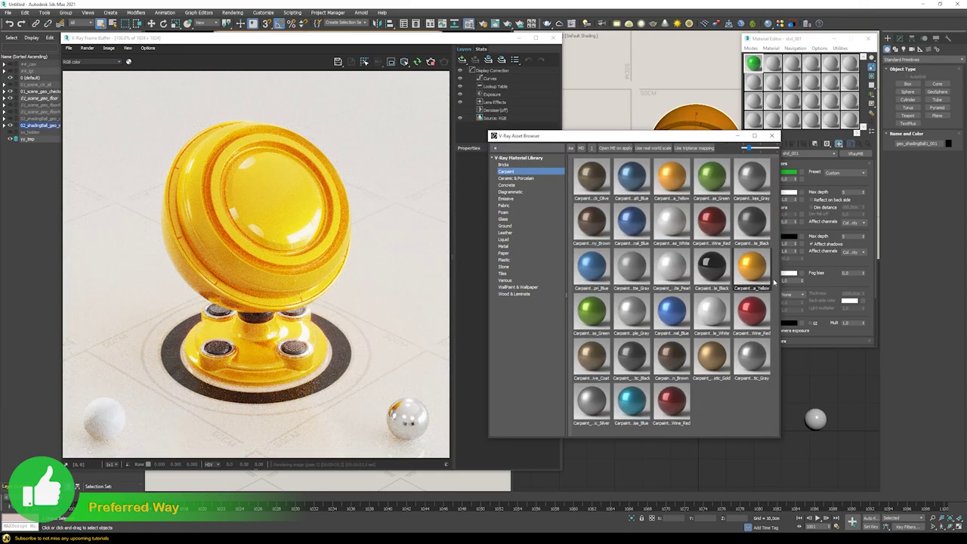
pyautogui.click(505, 280)
pyautogui.click(752, 226)
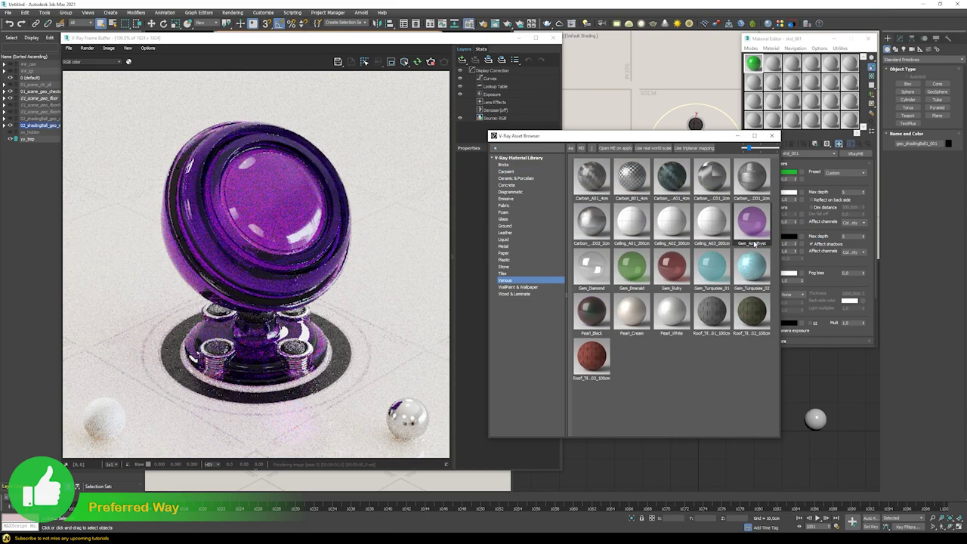
pyautogui.click(642, 185)
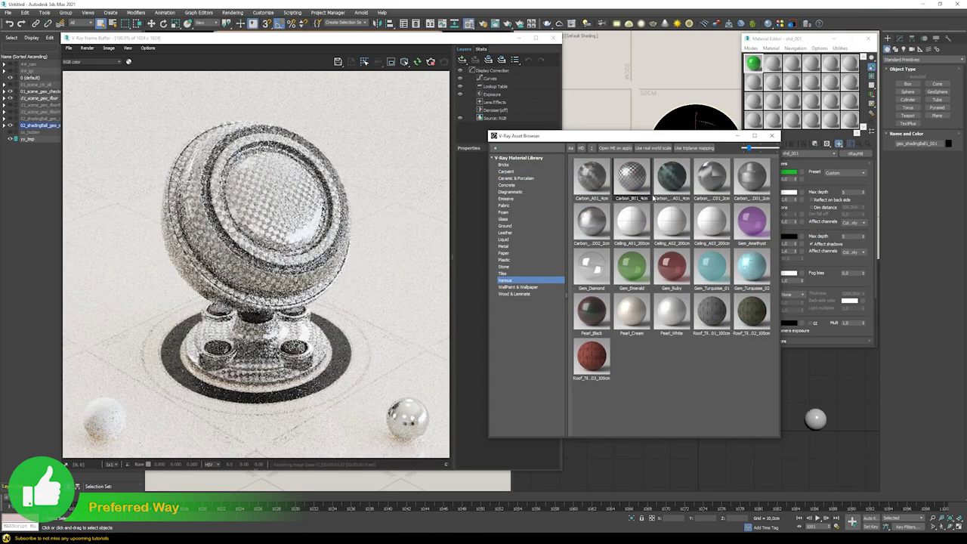
# Try a beige fabric and Copper_Polished on the shading ball, then apply the chameleon chrome and close the asset browser and frame buffer
pyautogui.click(504, 205)
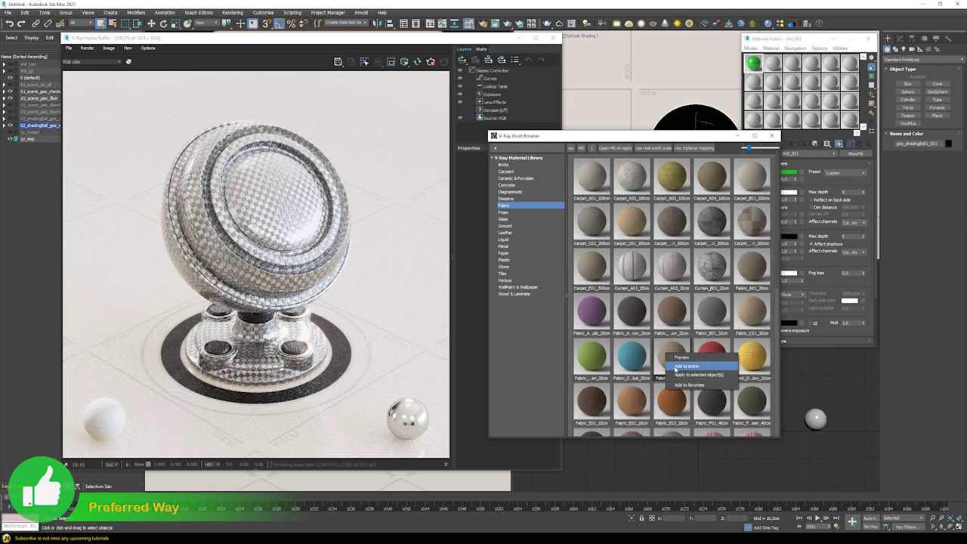
pyautogui.click(672, 355)
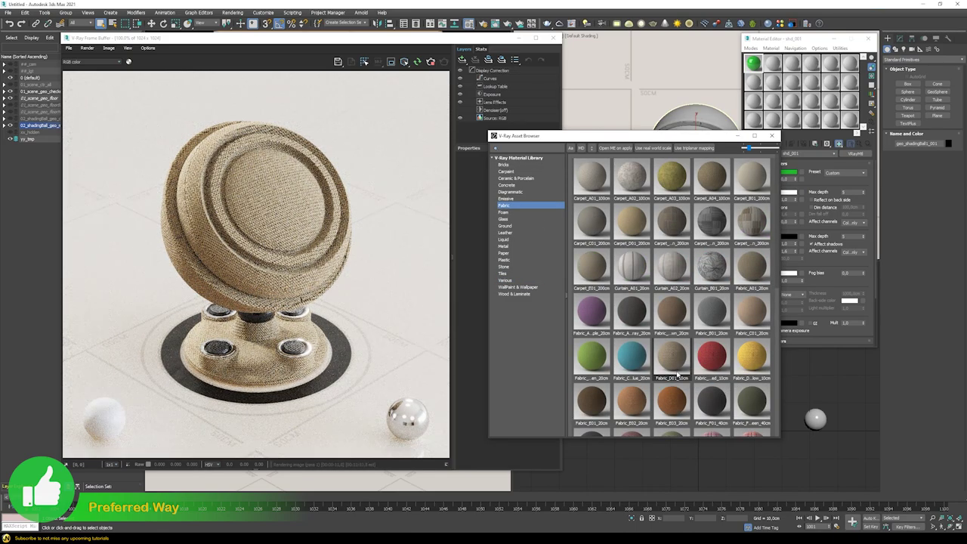
pyautogui.click(752, 283)
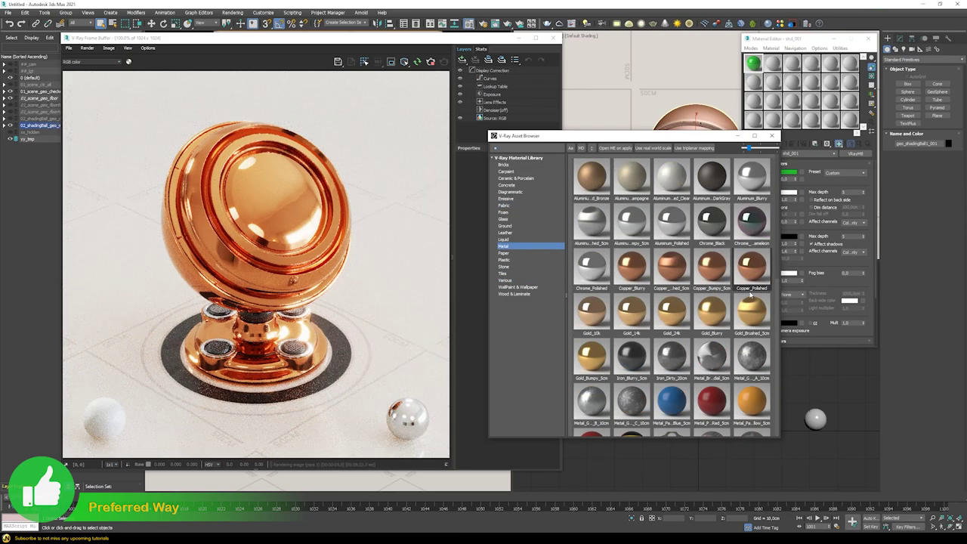
pyautogui.click(750, 221)
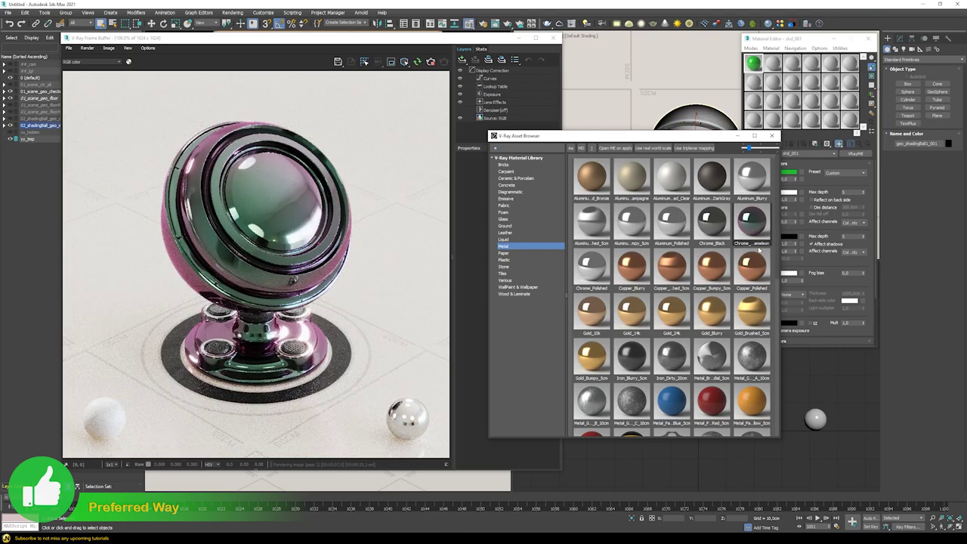
pyautogui.click(771, 135)
pyautogui.click(553, 37)
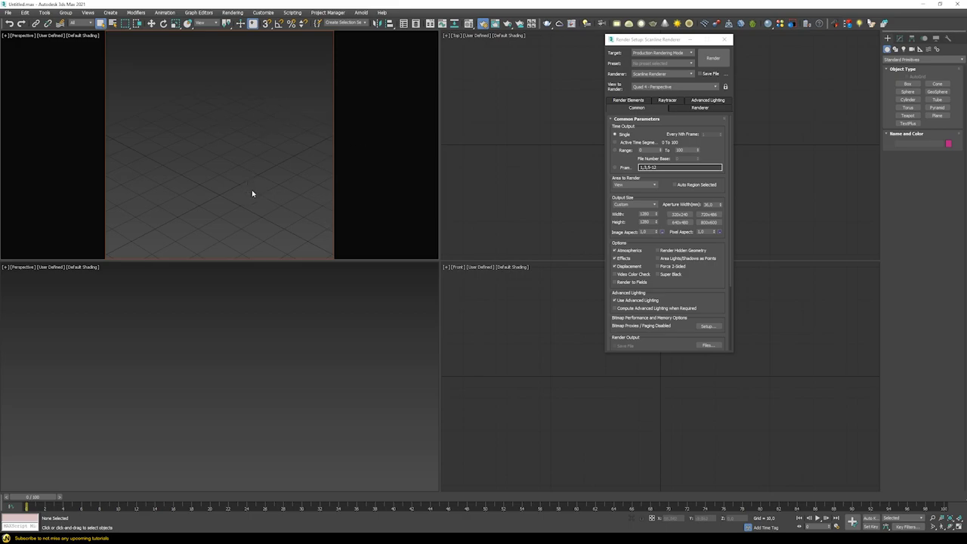
# Show the Scene Explorer beside the viewports
pyautogui.write('0')
pyautogui.click(404, 25)
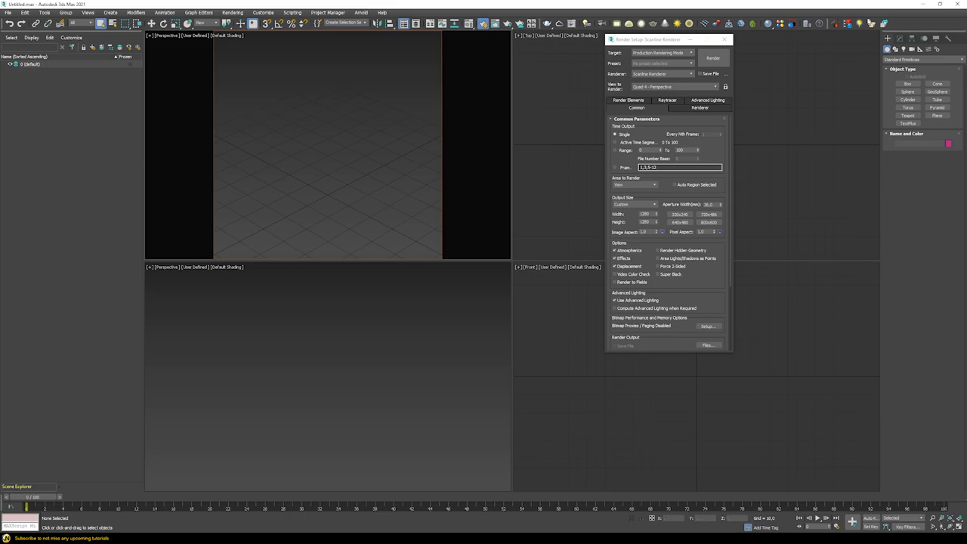
# Set the renderer to V-Ray 5 and lock the view to render to Quad 4 - Perspective
pyautogui.click(653, 77)
pyautogui.click(637, 110)
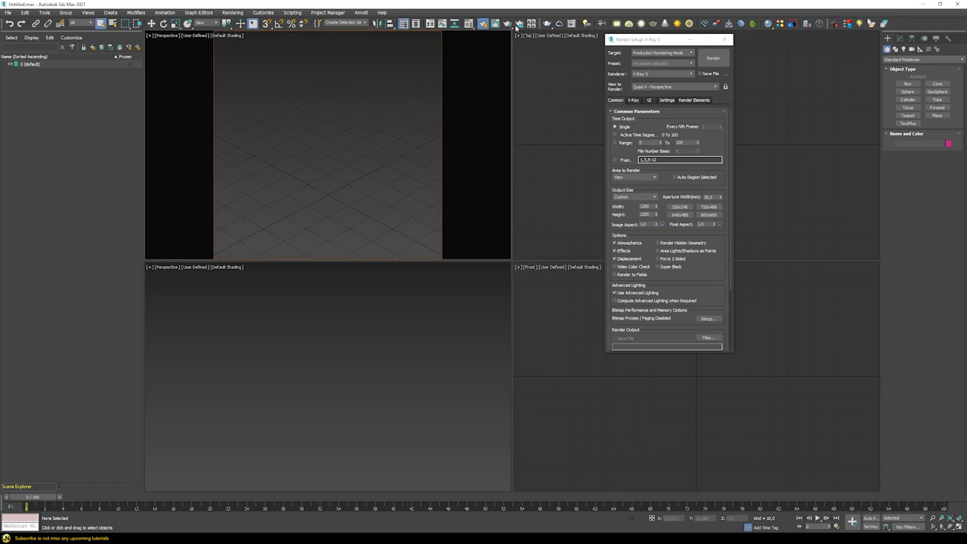
pyautogui.click(725, 87)
# Check the Gamma and LUT preferences, including the gamma correction and the material and color options, and accept them
pyautogui.click(264, 13)
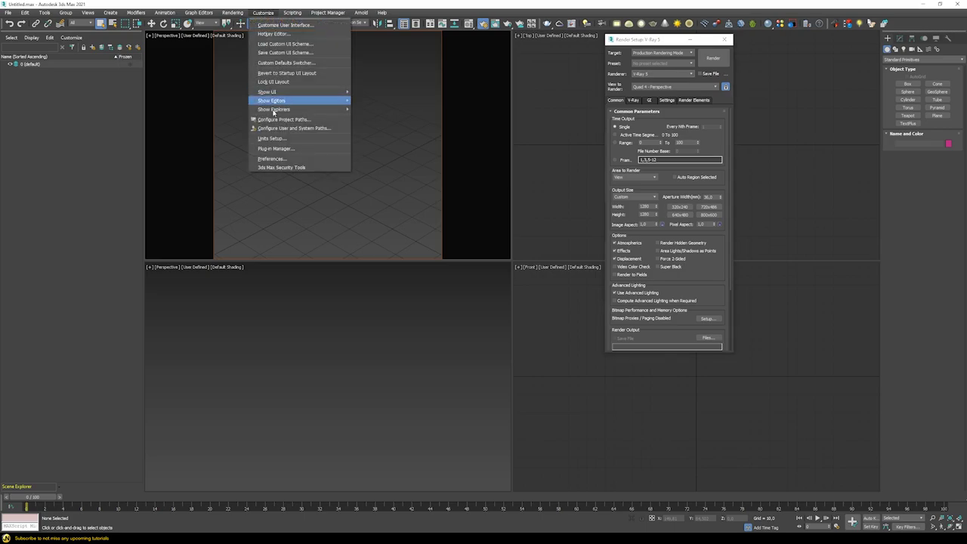
pyautogui.click(273, 159)
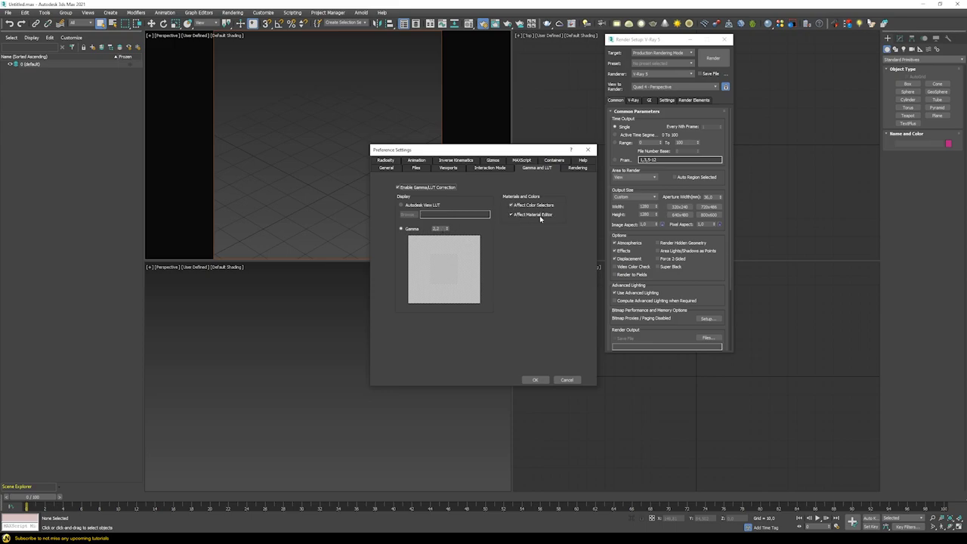
pyautogui.click(535, 379)
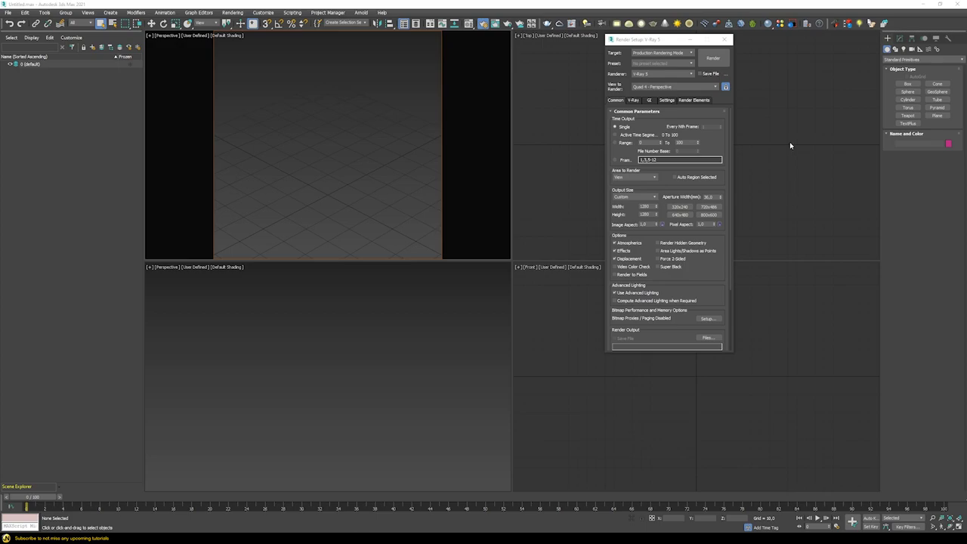
# Set the V-Ray image sampler type to Bucket
pyautogui.click(633, 101)
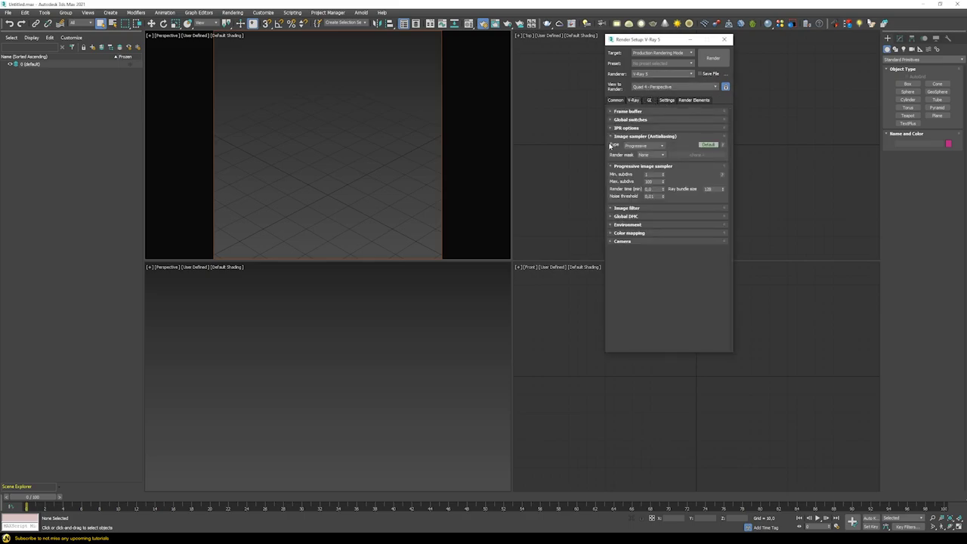
pyautogui.click(643, 148)
pyautogui.click(633, 151)
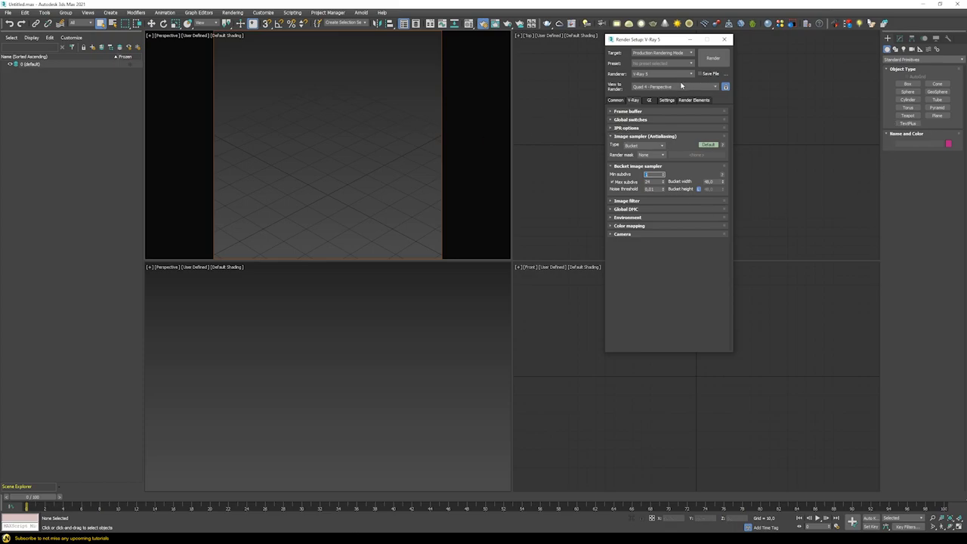
# Try Brute force as the secondary global illumination engine and switch back to Light cache
pyautogui.click(648, 100)
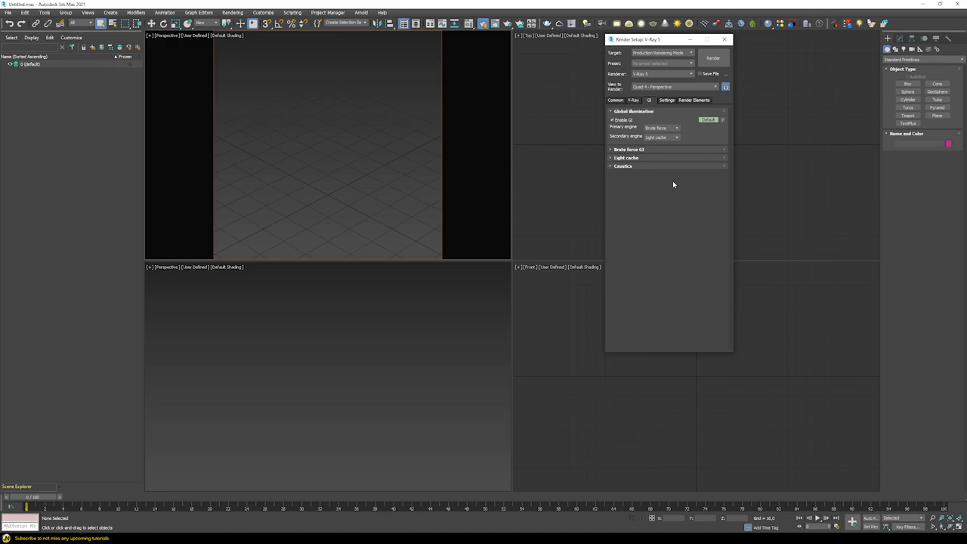
pyautogui.click(672, 138)
pyautogui.click(648, 149)
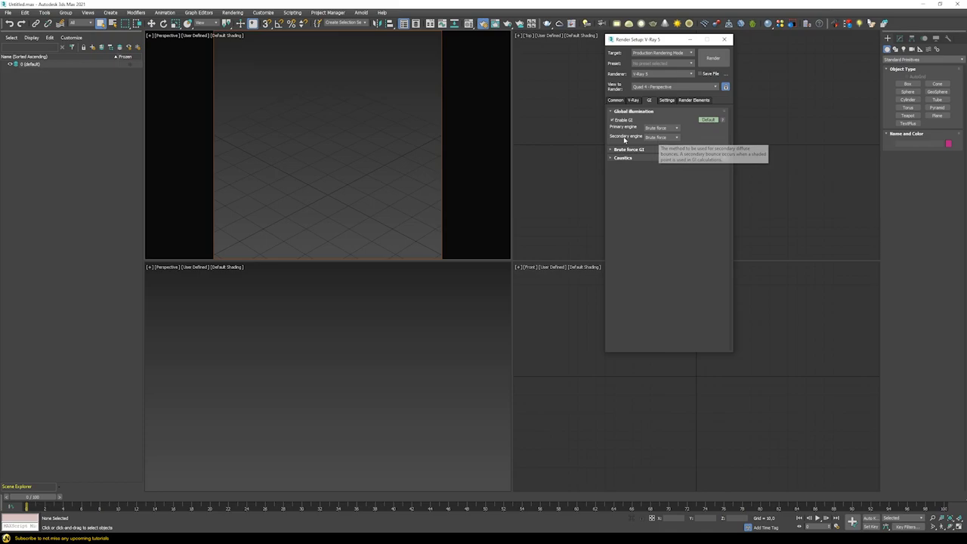
pyautogui.click(659, 137)
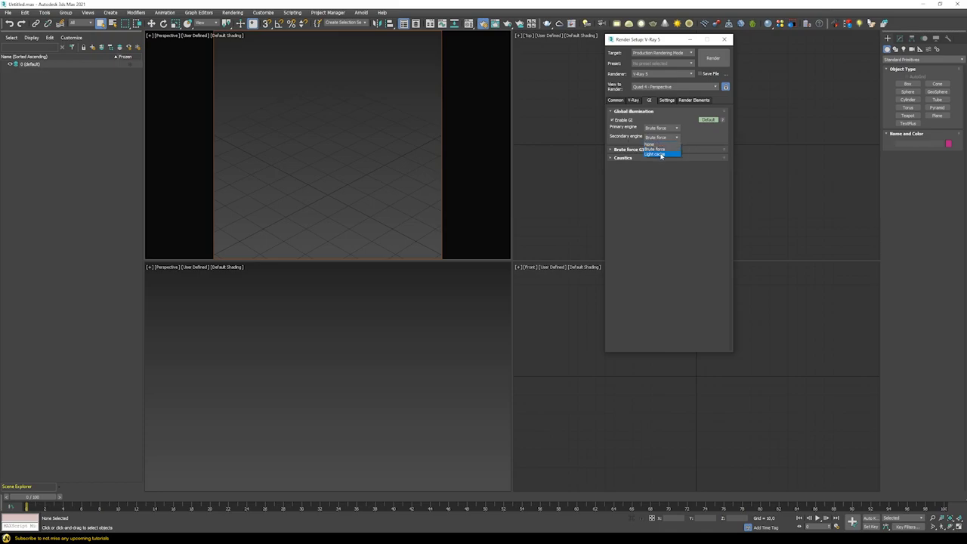
pyautogui.click(656, 155)
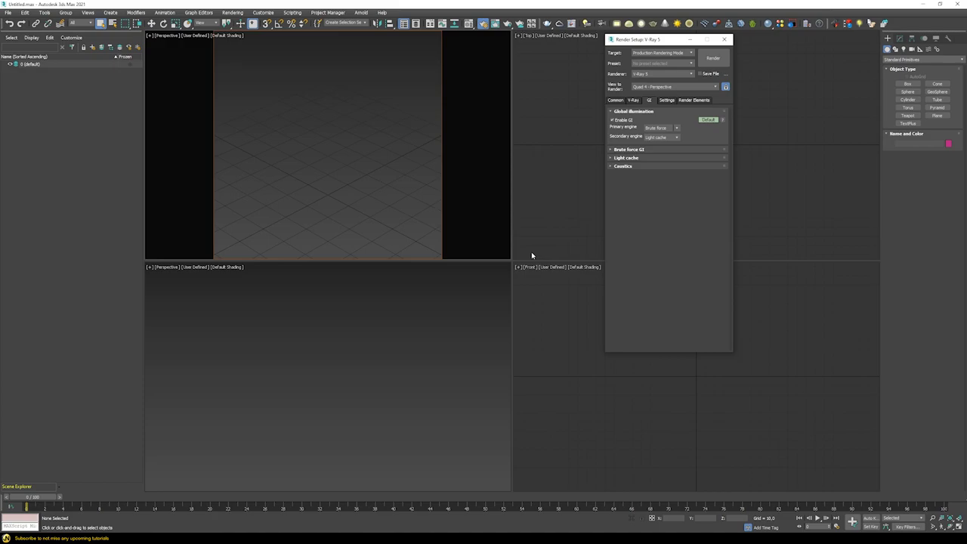
# Set the secondary global illumination engine to Brute force
pyautogui.click(648, 137)
pyautogui.click(651, 139)
pyautogui.click(653, 138)
pyautogui.click(654, 149)
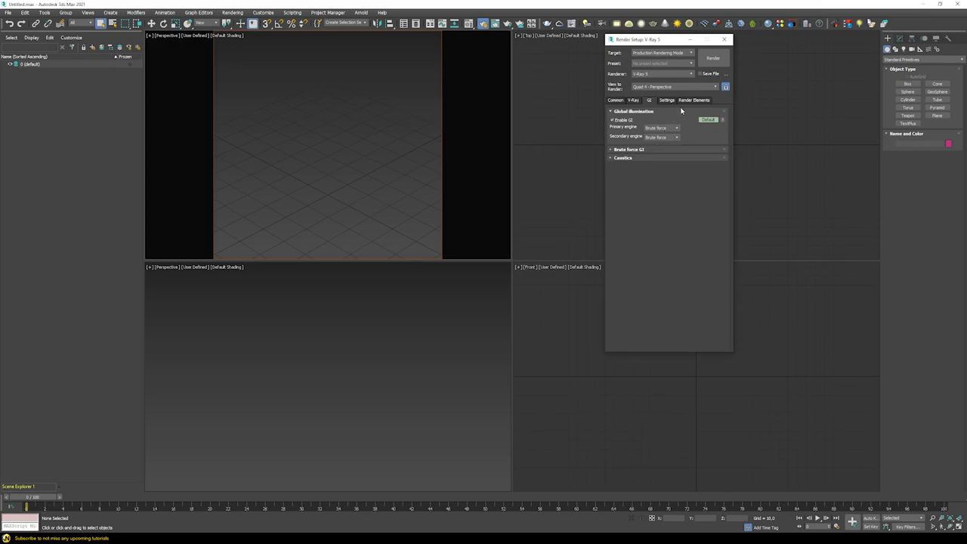
# Review the list of render elements available for the V-Ray render and leave it without adding any
pyautogui.click(686, 101)
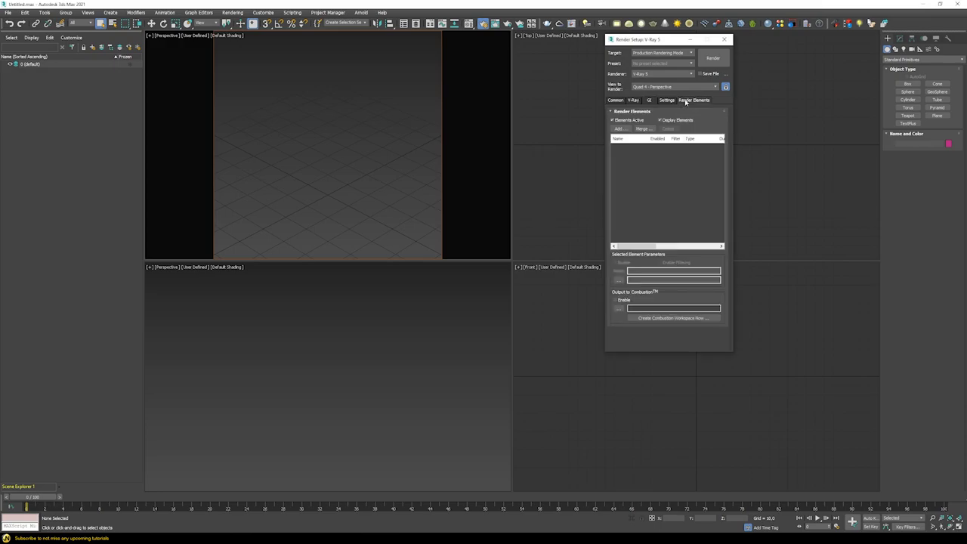
pyautogui.click(621, 129)
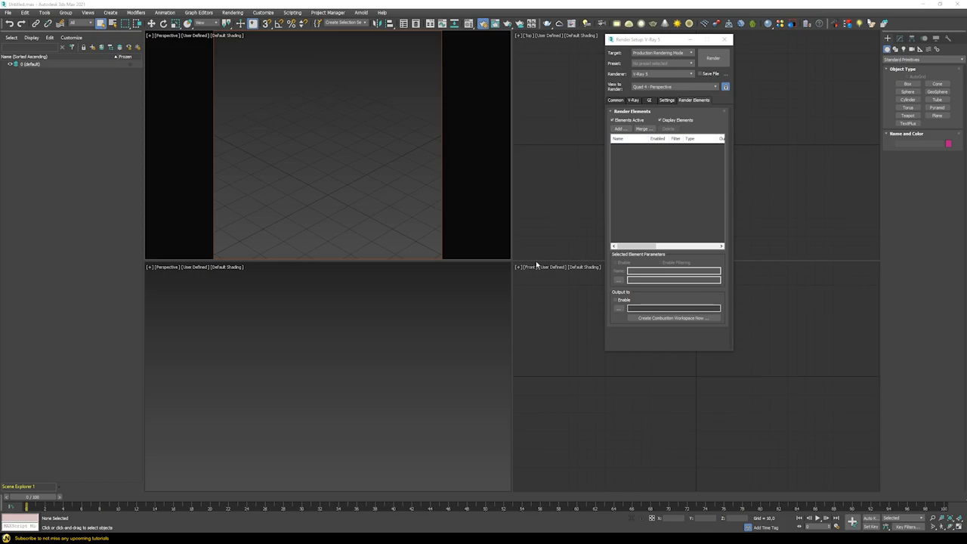
pyautogui.click(621, 128)
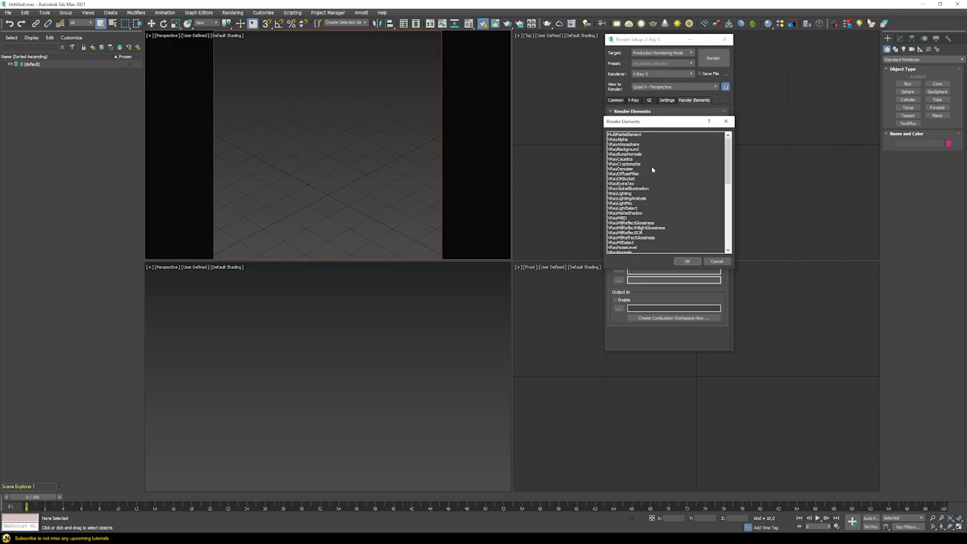
pyautogui.click(714, 261)
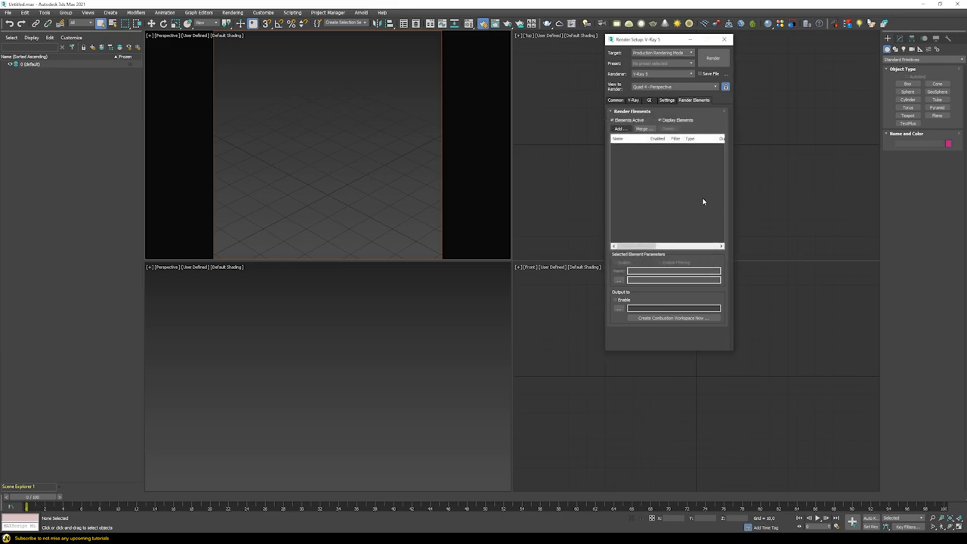
# Load the studioLightingLayers.rps render preset with its V-Ray render elements
pyautogui.click(662, 63)
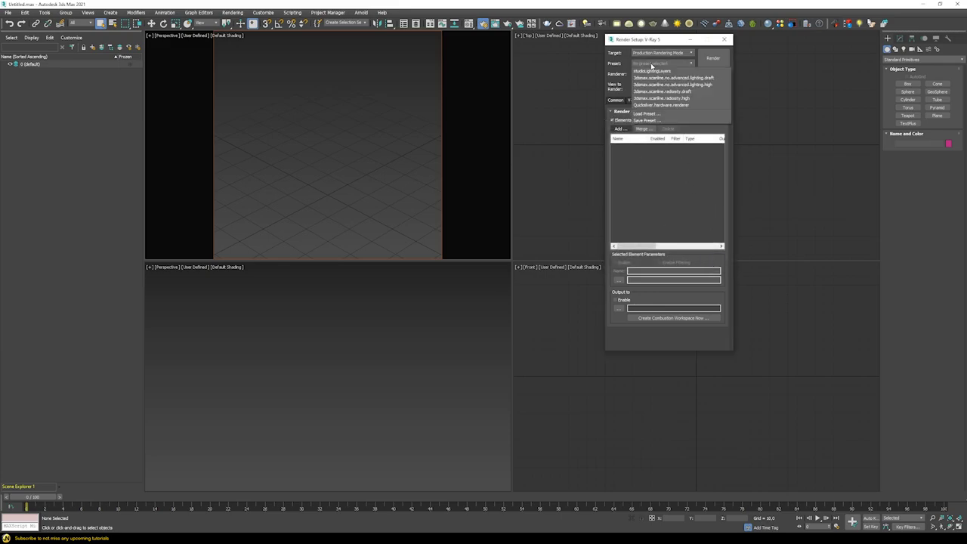
pyautogui.click(651, 114)
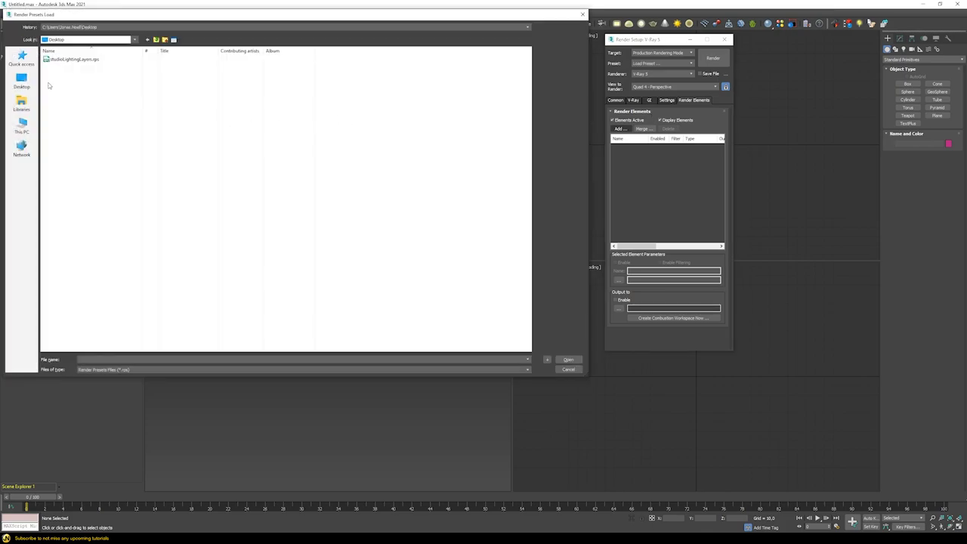
pyautogui.click(65, 59)
pyautogui.doubleClick(65, 60)
pyautogui.click(163, 445)
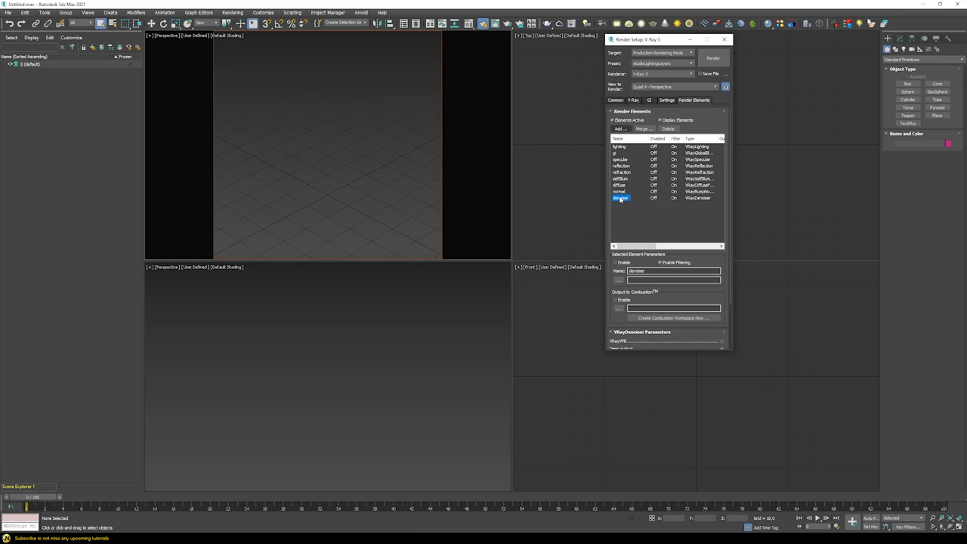
pyautogui.click(722, 342)
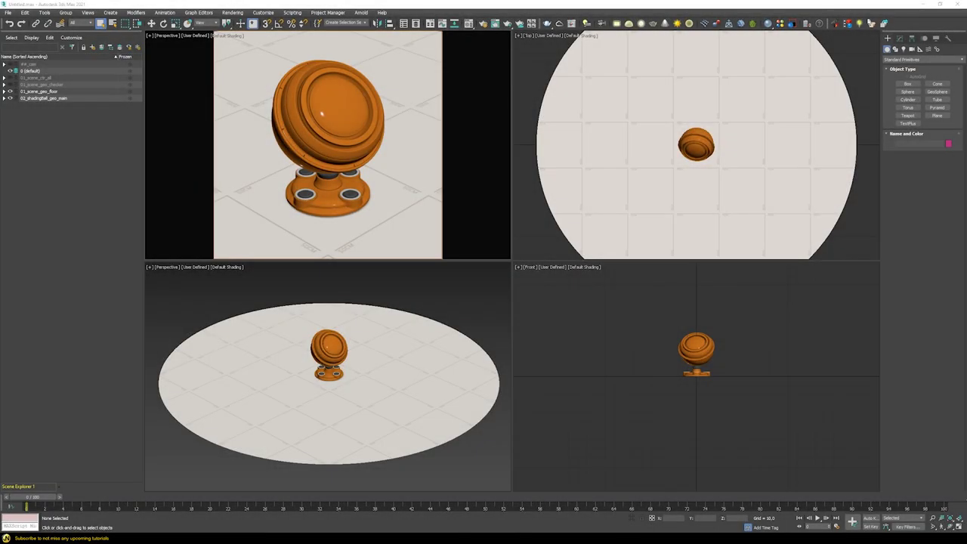
# Hide the 01_scene_geo_floor layer and keep only the 02_shadingBall_geo_main layer's geometry visible
pyautogui.click(10, 91)
pyautogui.click(10, 98)
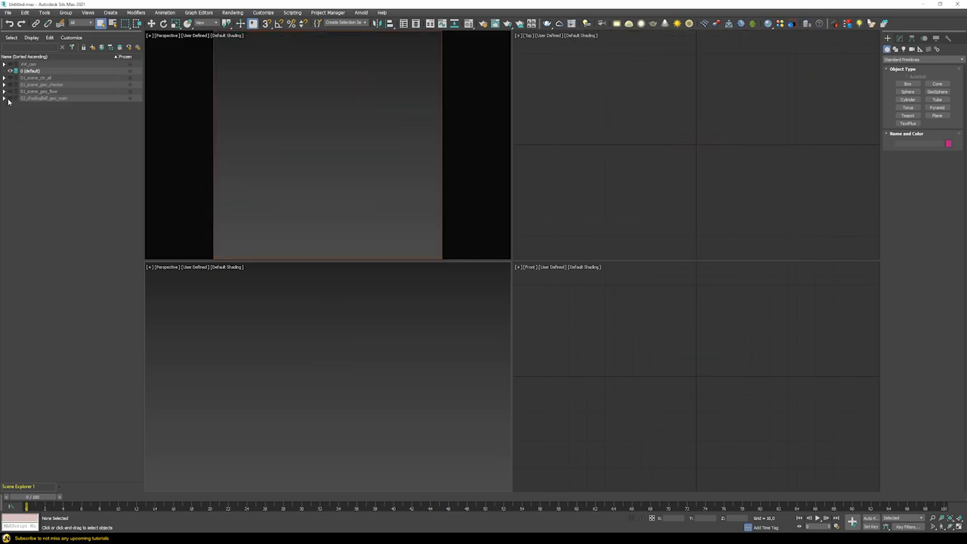
pyautogui.click(10, 98)
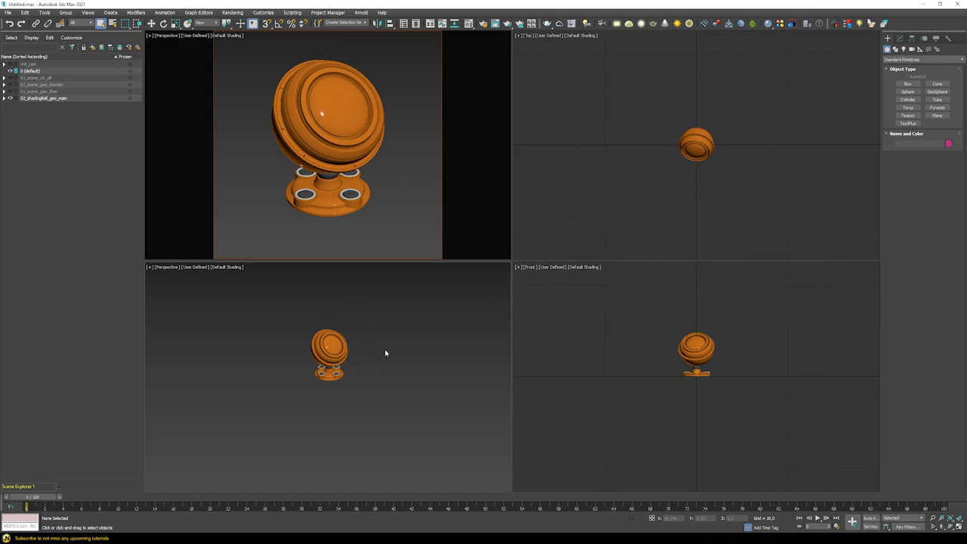
# Examine the shading ball model from several angles in a maximized perspective view
pyautogui.hotkey('alt', 'w')
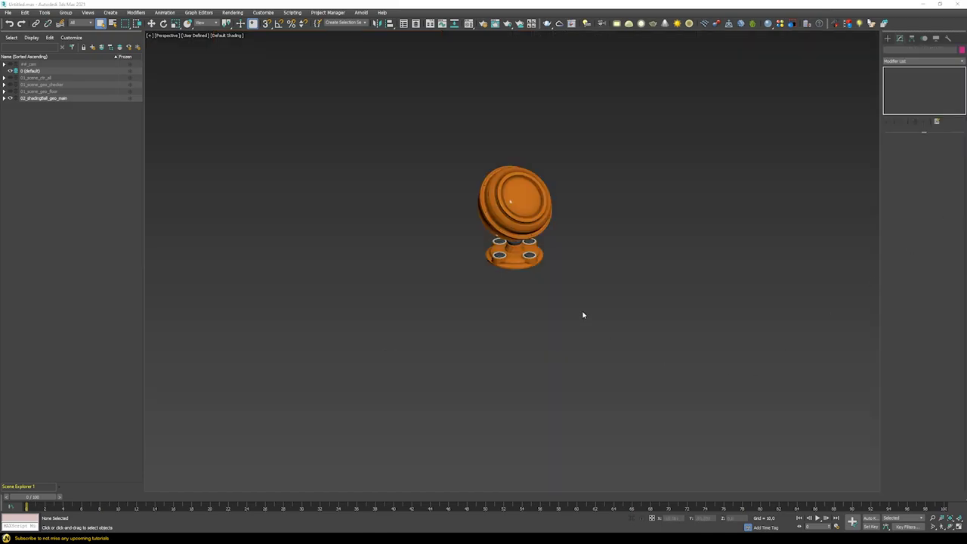
pyautogui.scroll(5, 511, 203)
pyautogui.keyDown('alt'); pyautogui.moveTo(501, 196); pyautogui.dragTo(586, 160, button='middle'); pyautogui.keyUp('alt')
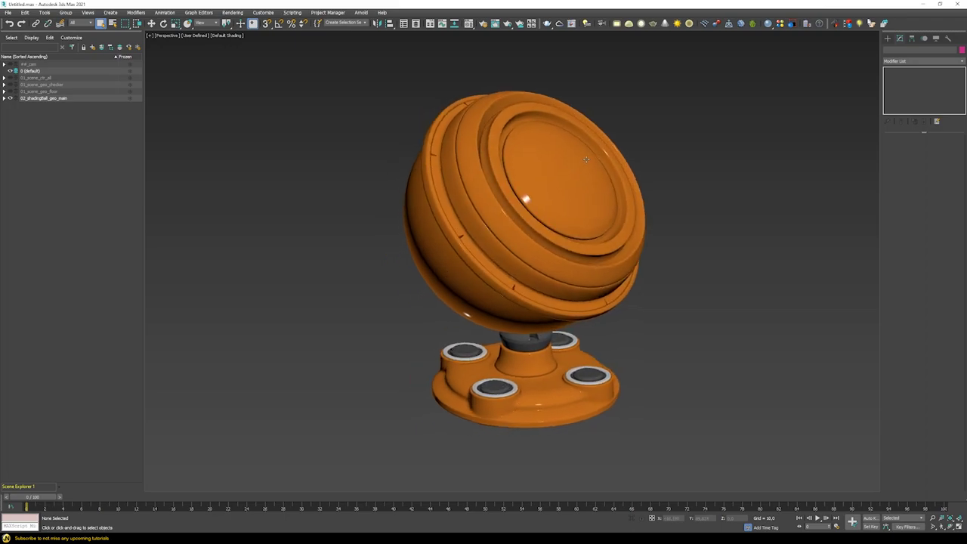
pyautogui.keyDown('alt'); pyautogui.moveTo(549, 198); pyautogui.dragTo(448, 259, button='middle'); pyautogui.keyUp('alt')
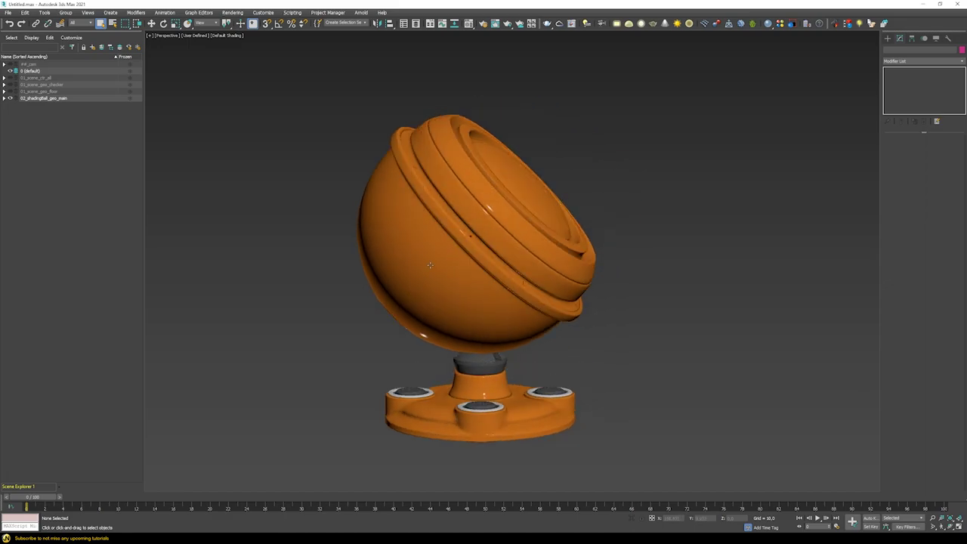
pyautogui.keyDown('alt'); pyautogui.moveTo(391, 295); pyautogui.dragTo(505, 303, button='middle'); pyautogui.keyUp('alt')
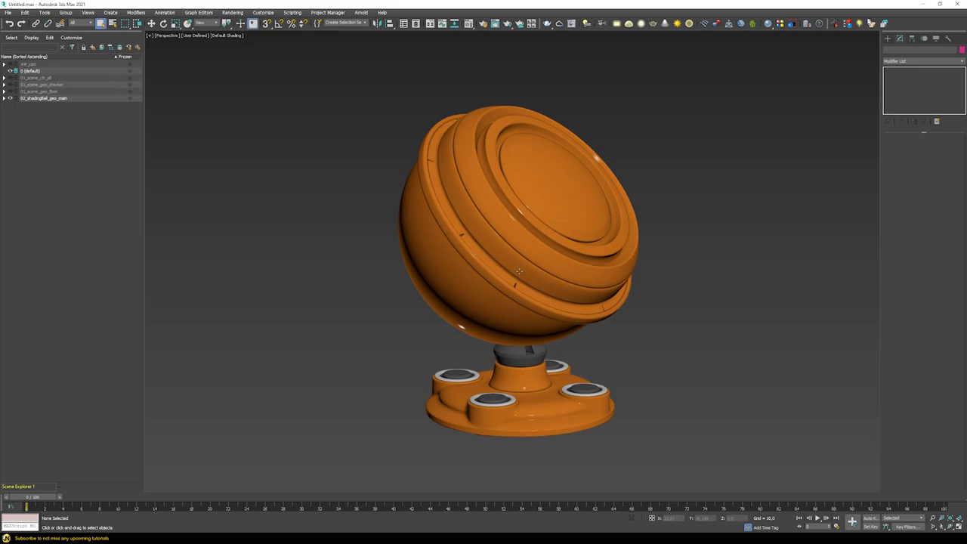
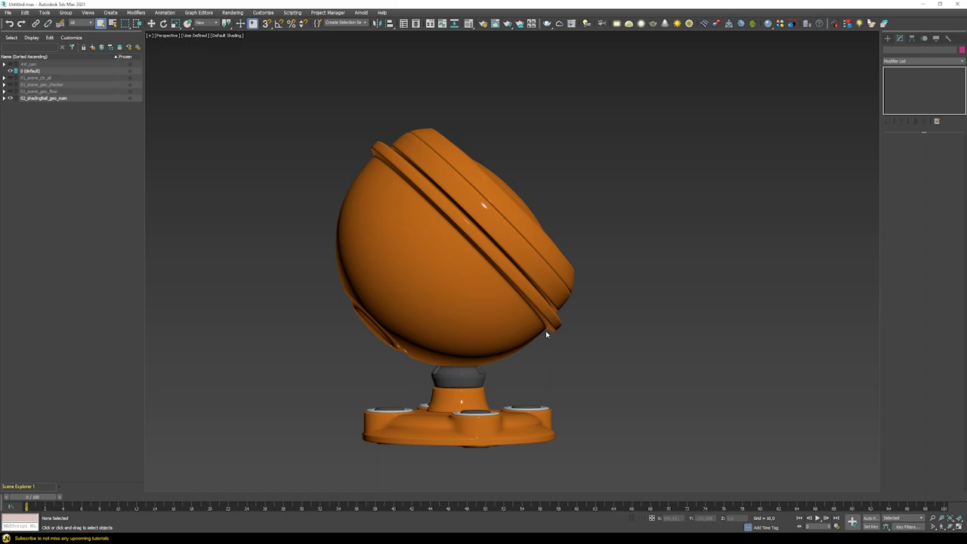
pyautogui.keyDown('alt'); pyautogui.moveTo(546, 334); pyautogui.dragTo(575, 289, button='middle'); pyautogui.keyUp('alt')
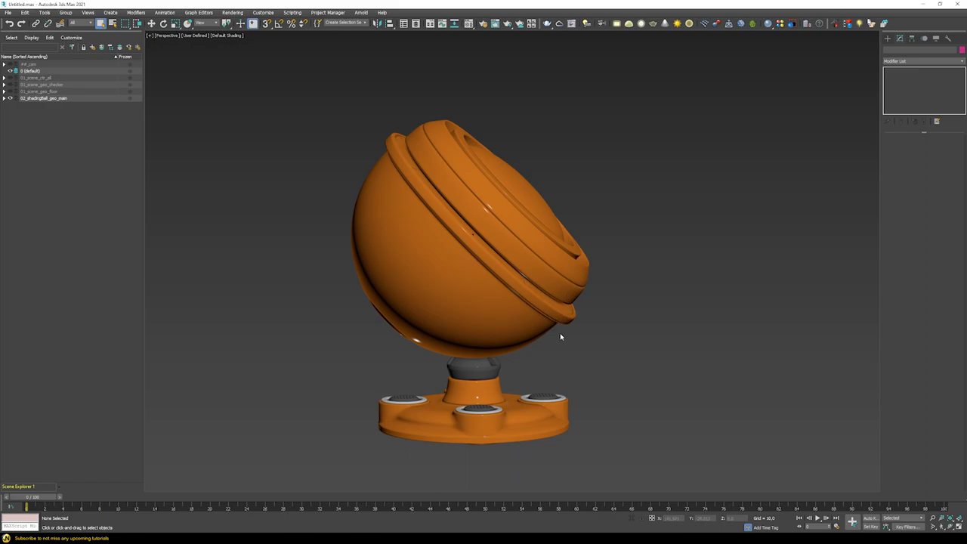
pyautogui.keyDown('alt'); pyautogui.moveTo(560, 336); pyautogui.dragTo(642, 332, button='middle'); pyautogui.keyUp('alt')
# Hide the parts of one screw on the shading ball's base to inspect its socket, and undo the hiding
pyautogui.scroll(5, 607, 360)
pyautogui.click(644, 329)
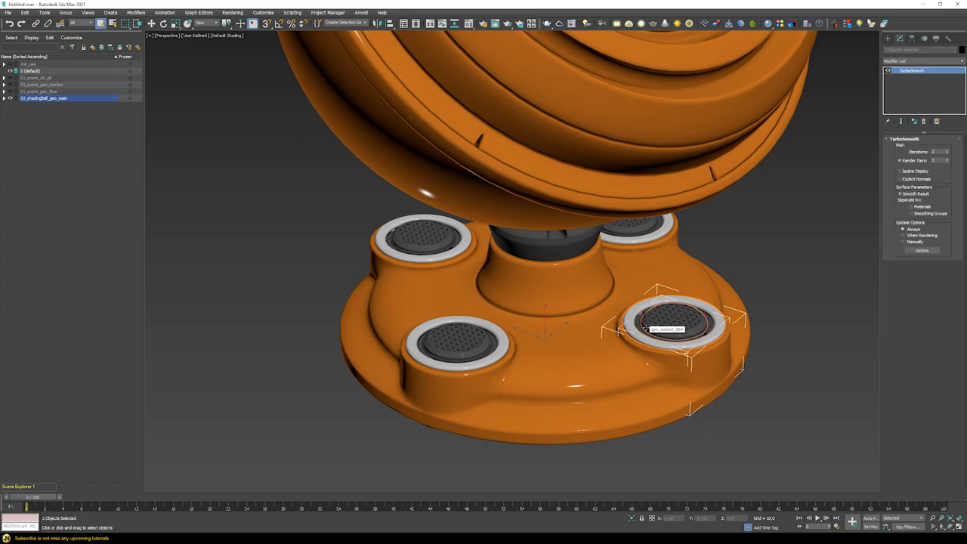
pyautogui.keyDown('ctrl'); pyautogui.click(634, 324); pyautogui.keyUp('ctrl')
pyautogui.rightClick(638, 323)
pyautogui.click(657, 293)
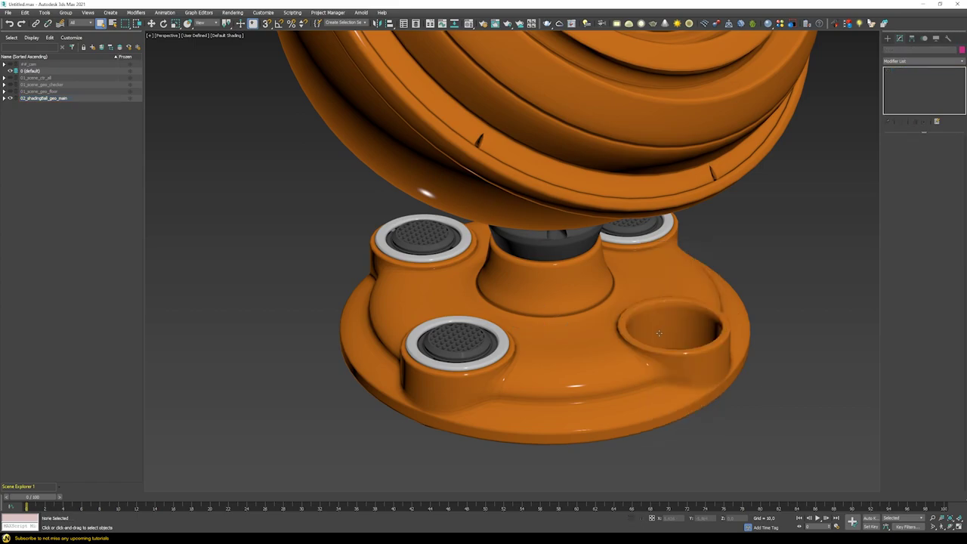
pyautogui.keyDown('alt'); pyautogui.moveTo(657, 337); pyautogui.dragTo(667, 334, button='middle'); pyautogui.keyUp('alt')
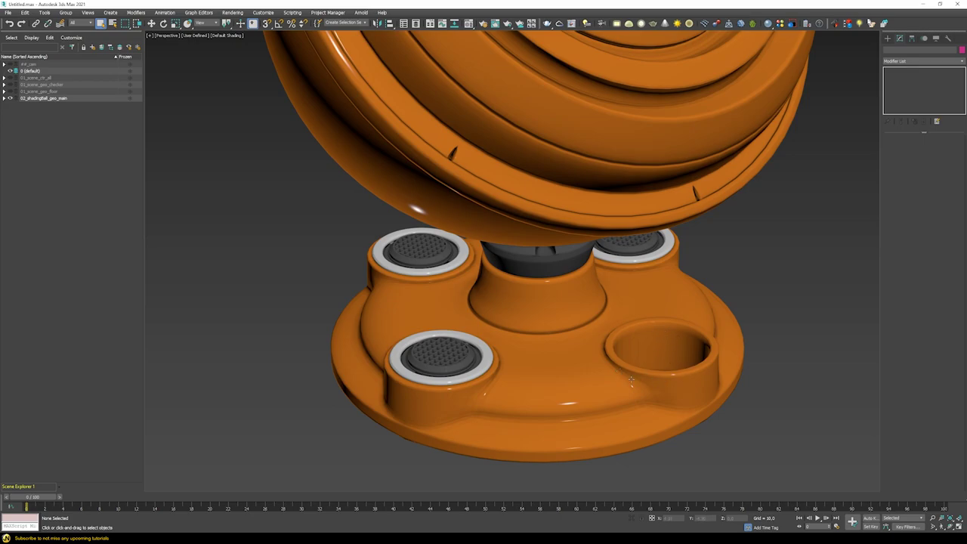
pyautogui.hotkey('ctrl', 'z')
pyautogui.hotkey('ctrl', 'z')
# Select the main shading ball mesh and inspect its shell thickness and inner geometry in see-through display
pyautogui.keyDown('alt'); pyautogui.moveTo(733, 400); pyautogui.dragTo(484, 283, button='middle'); pyautogui.keyUp('alt')
pyautogui.click(612, 400)
pyautogui.scroll(-3, 519, 328)
pyautogui.scroll(2, 502, 306)
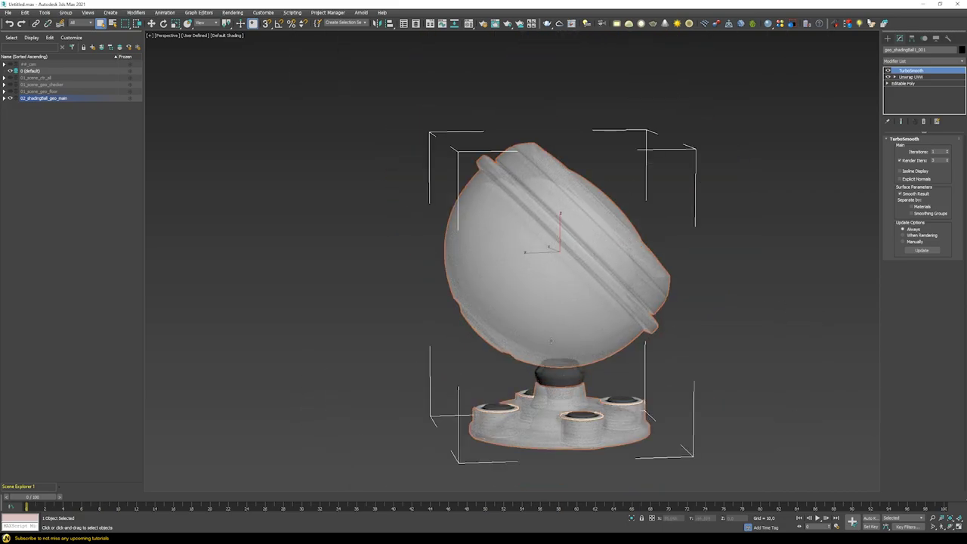
pyautogui.scroll(5, 551, 340)
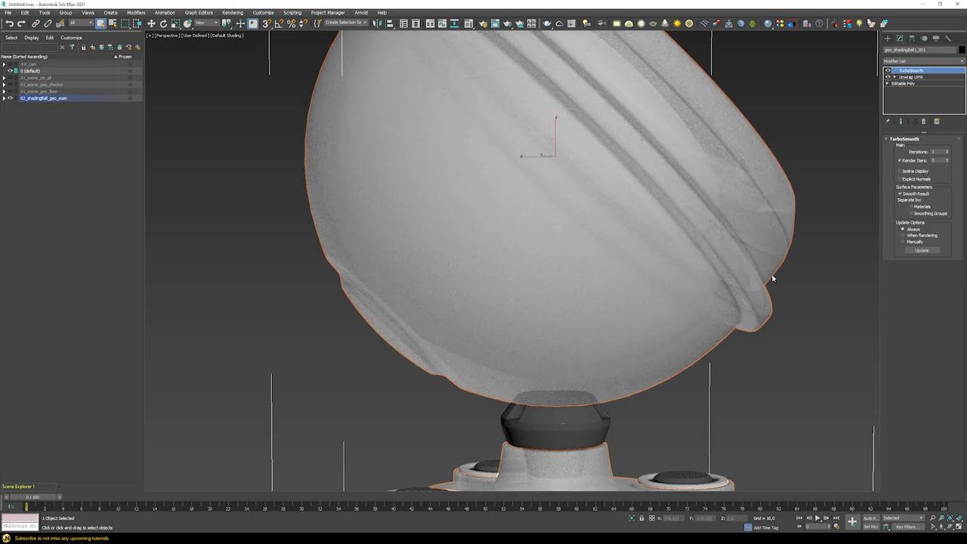
pyautogui.scroll(-3, 772, 278)
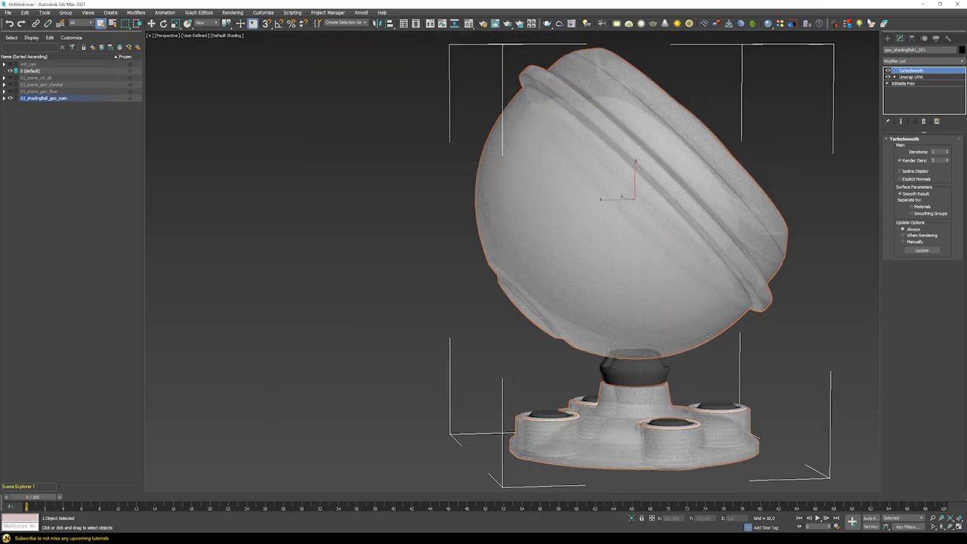
pyautogui.keyDown('alt'); pyautogui.moveTo(706, 333); pyautogui.dragTo(686, 352, button='middle'); pyautogui.keyUp('alt')
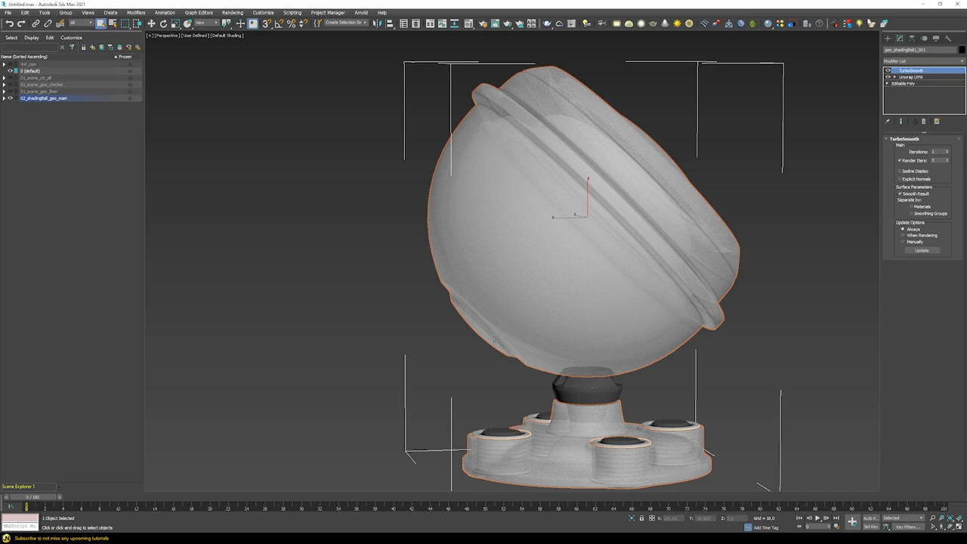
pyautogui.scroll(-4, 505, 343)
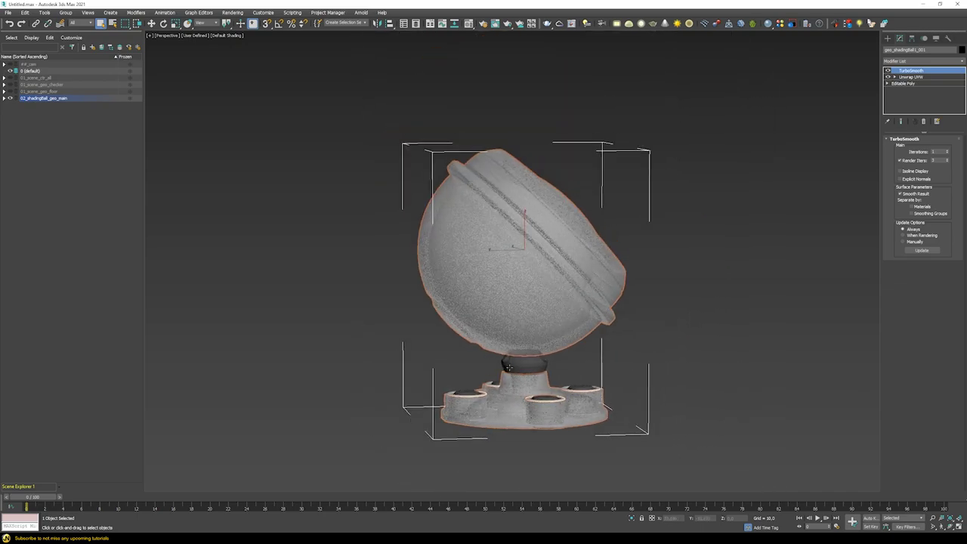
pyautogui.keyDown('alt'); pyautogui.moveTo(509, 367); pyautogui.dragTo(463, 364, button='middle'); pyautogui.keyUp('alt')
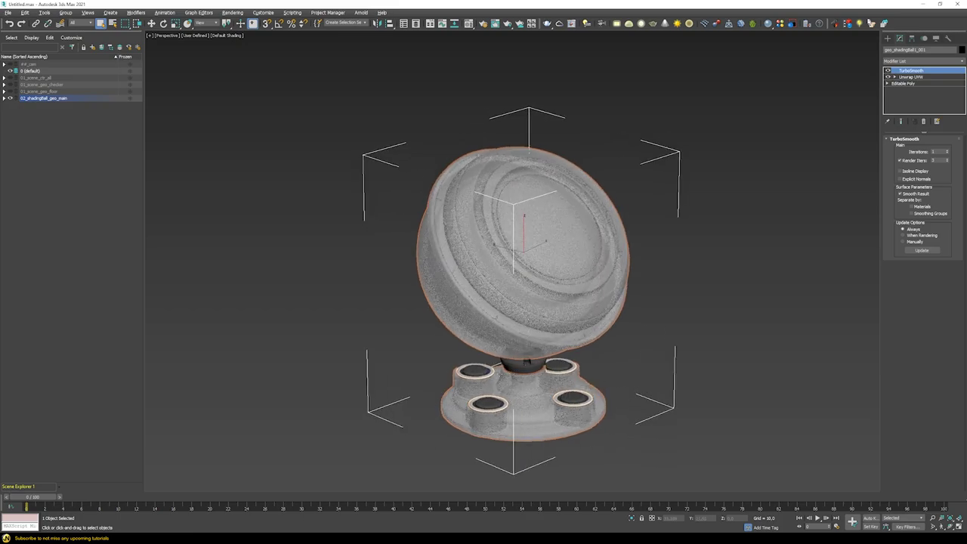
pyautogui.keyDown('alt'); pyautogui.moveTo(744, 261); pyautogui.dragTo(747, 264, button='middle'); pyautogui.keyUp('alt')
# Examine the shading ball's UV layout in the Unwrap UVW editor, close it and return to the TurboSmooth modifier
pyautogui.click(911, 79)
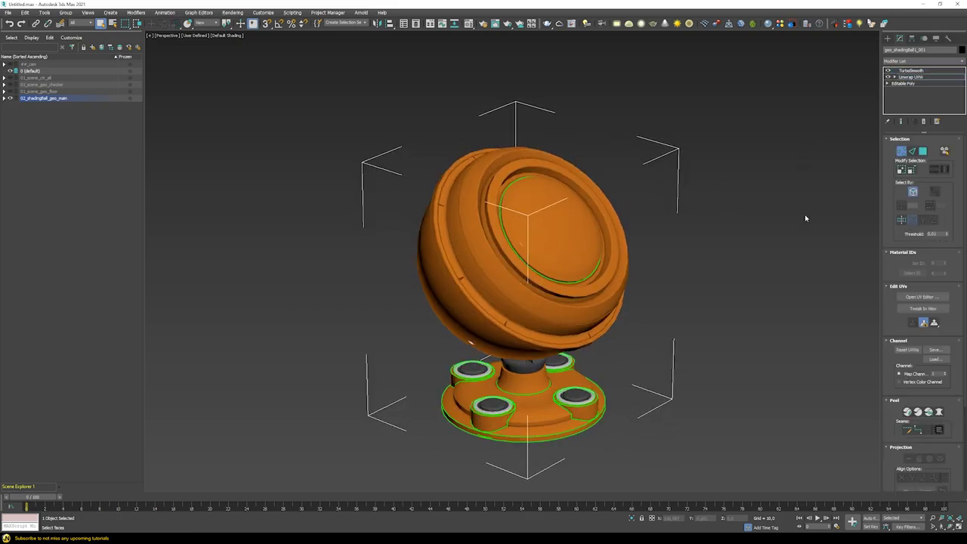
pyautogui.click(920, 297)
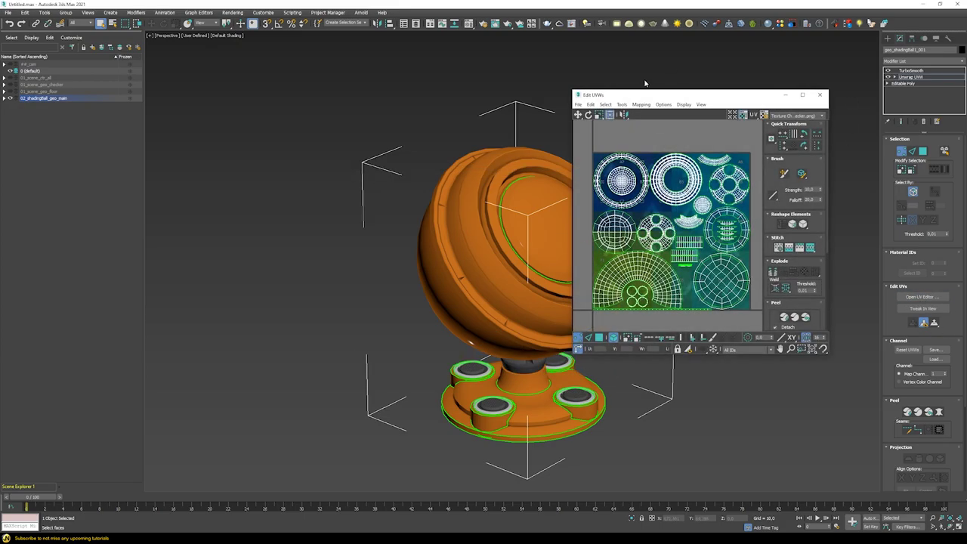
pyautogui.moveTo(645, 97); pyautogui.dragTo(481, 85)
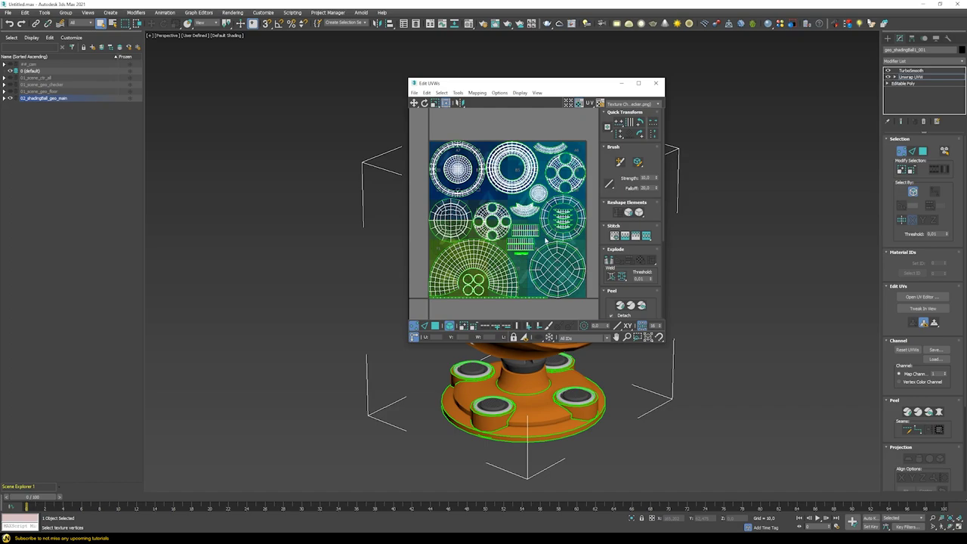
pyautogui.click(656, 82)
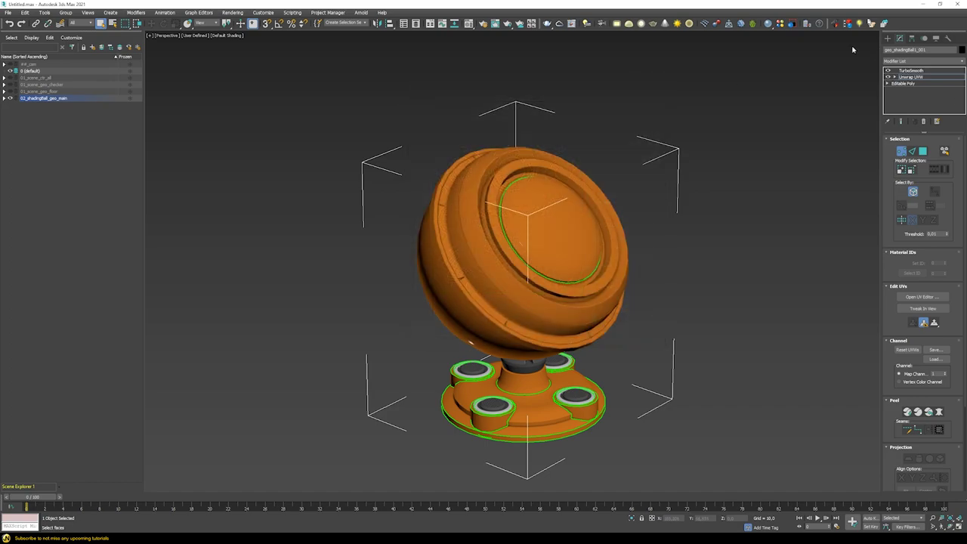
pyautogui.click(910, 70)
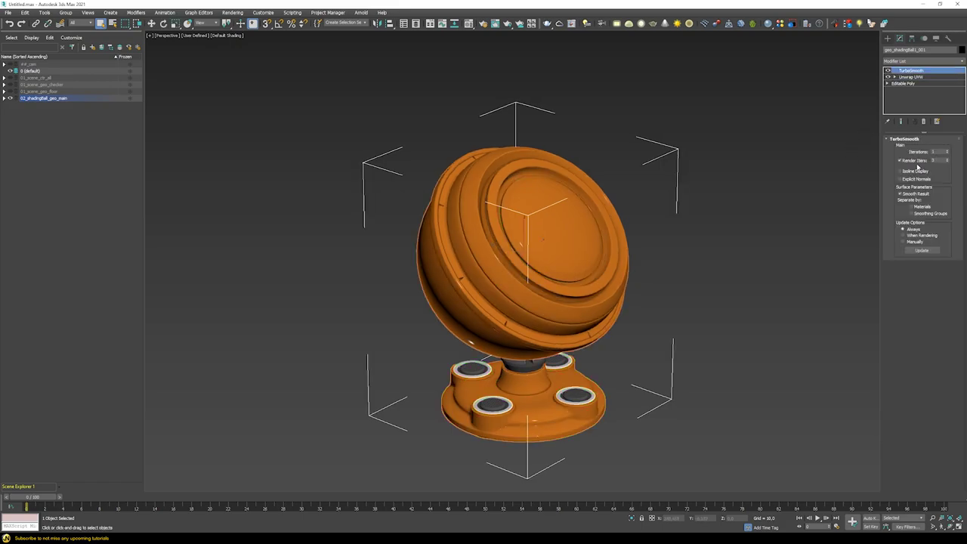
# Deselect the shading ball and restore the four-viewport layout
pyautogui.click(436, 338)
pyautogui.keyDown('alt'); pyautogui.moveTo(436, 338); pyautogui.dragTo(483, 265, button='middle'); pyautogui.keyUp('alt')
pyautogui.scroll(-3, 587, 284)
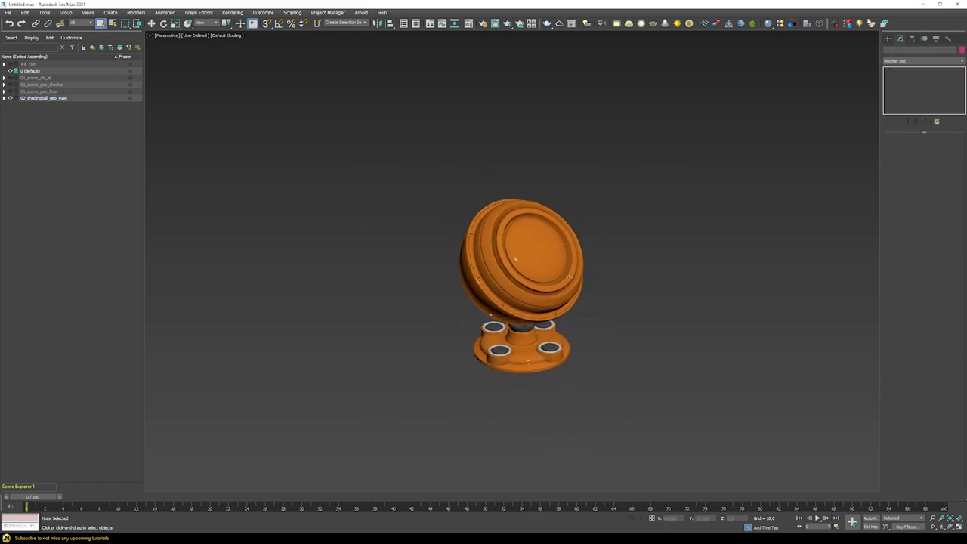
pyautogui.rightClick(405, 337)
pyautogui.hotkey('alt', 'w')
pyautogui.rightClick(381, 352)
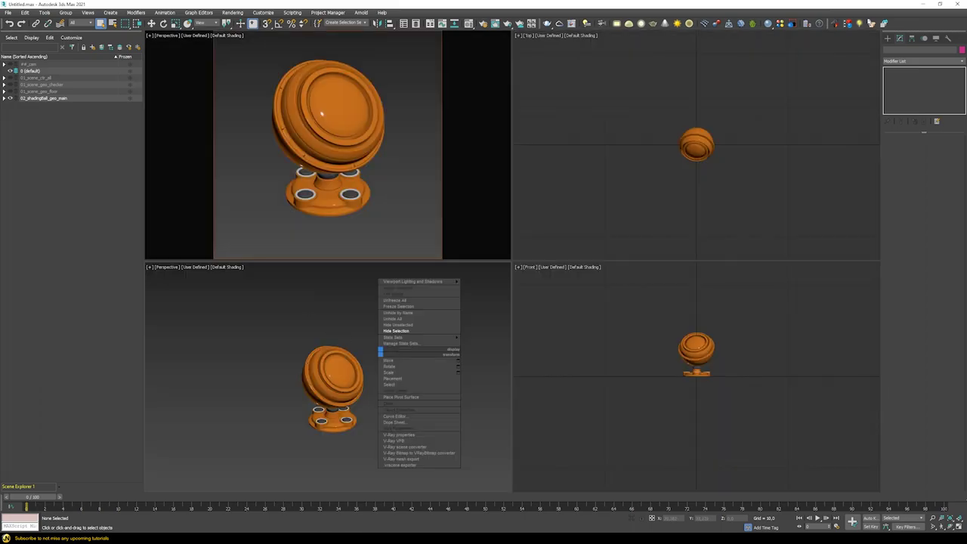
pyautogui.click(235, 374)
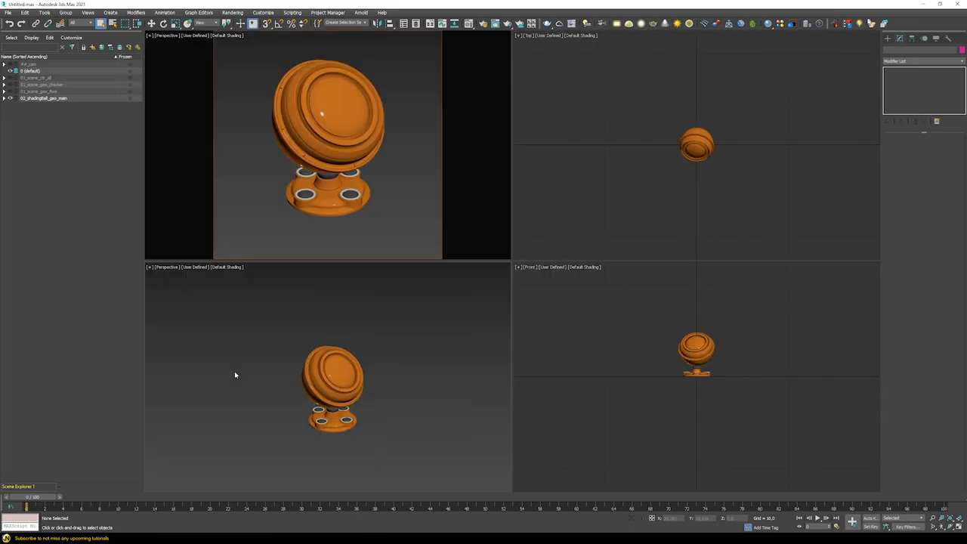
# Unhide the 01_scene_geo_floor layer and frame the whole floor disc in the lower perspective view
pyautogui.click(11, 91)
pyautogui.moveTo(336, 340); pyautogui.dragTo(377, 322, button='middle')
pyautogui.scroll(-5, 377, 323)
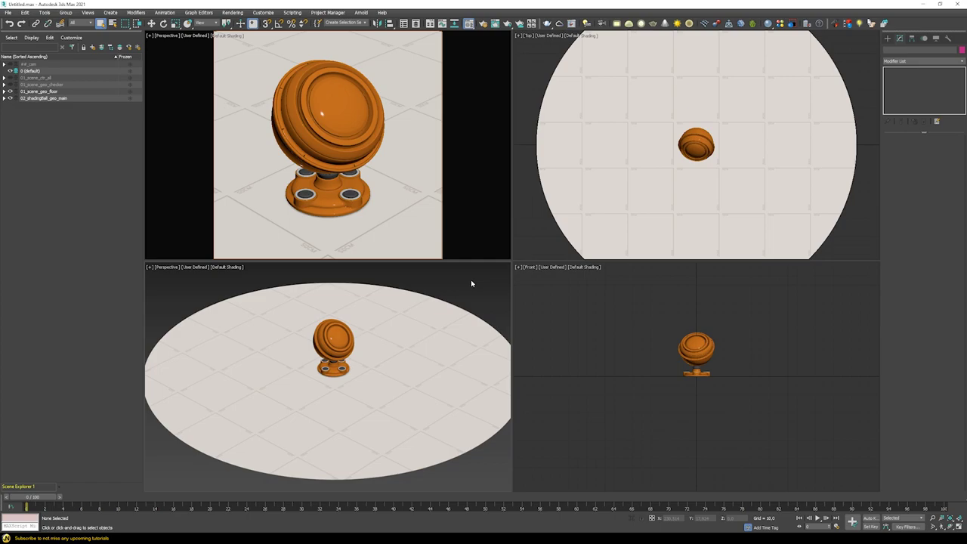
# Open the shd_floor material and review its parameters and assigned maps
pyautogui.press('m')
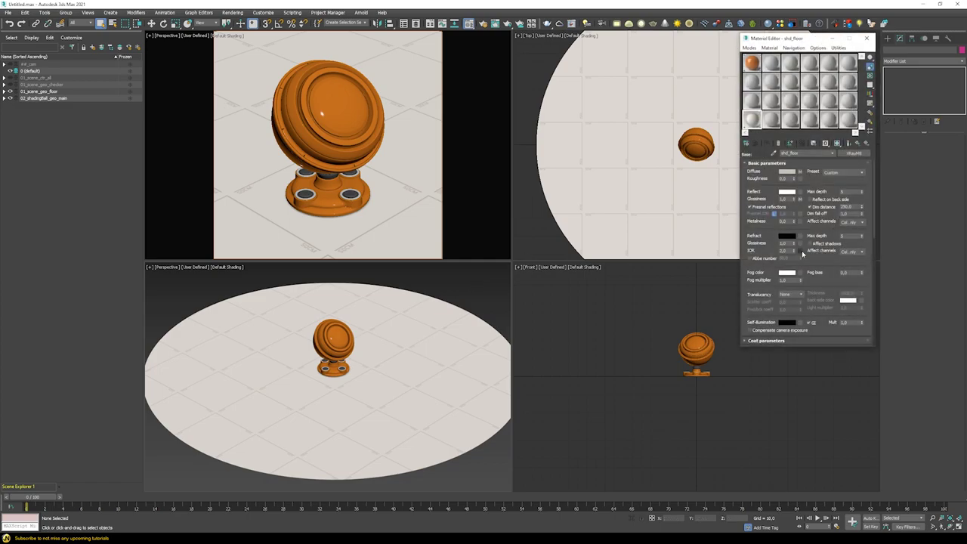
pyautogui.scroll(-1, 802, 255)
pyautogui.scroll(1, 802, 255)
pyautogui.scroll(-10, 802, 199)
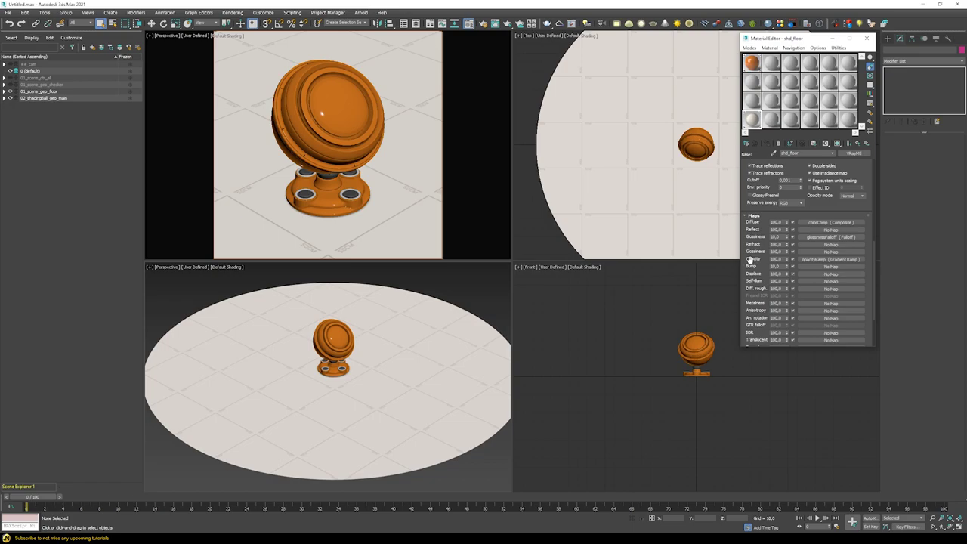
# Open the floor material's opacity Gradient Ramp map, preview it in the viewports and turn the preview off
pyautogui.click(814, 260)
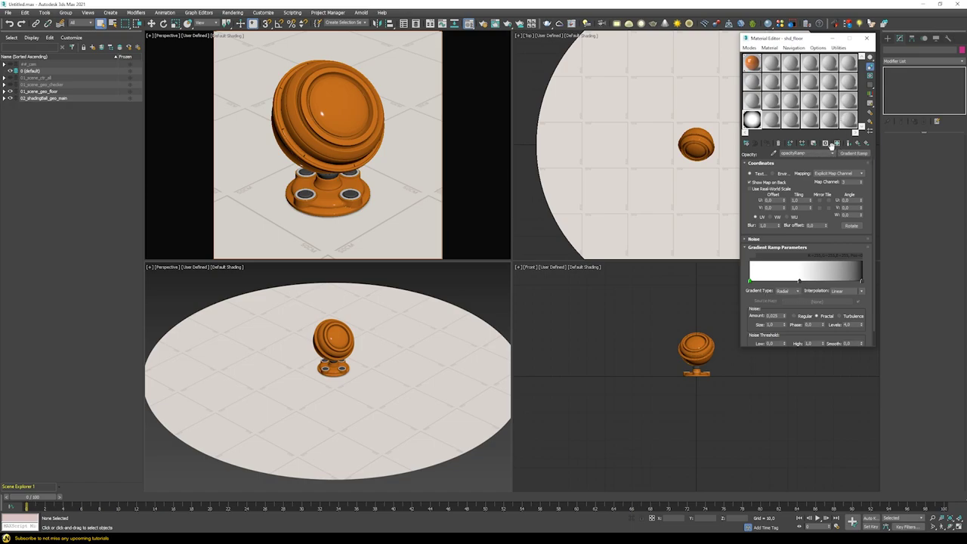
pyautogui.click(837, 143)
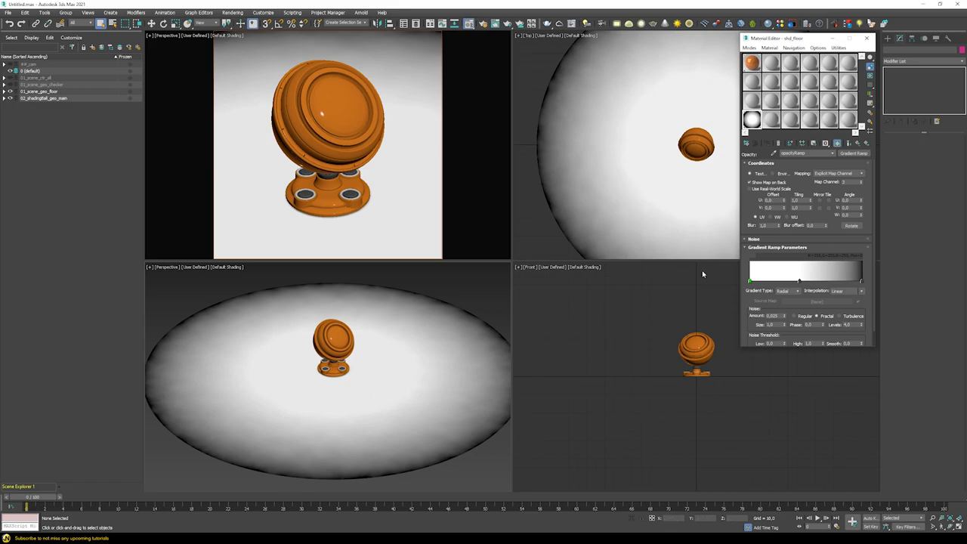
pyautogui.click(837, 144)
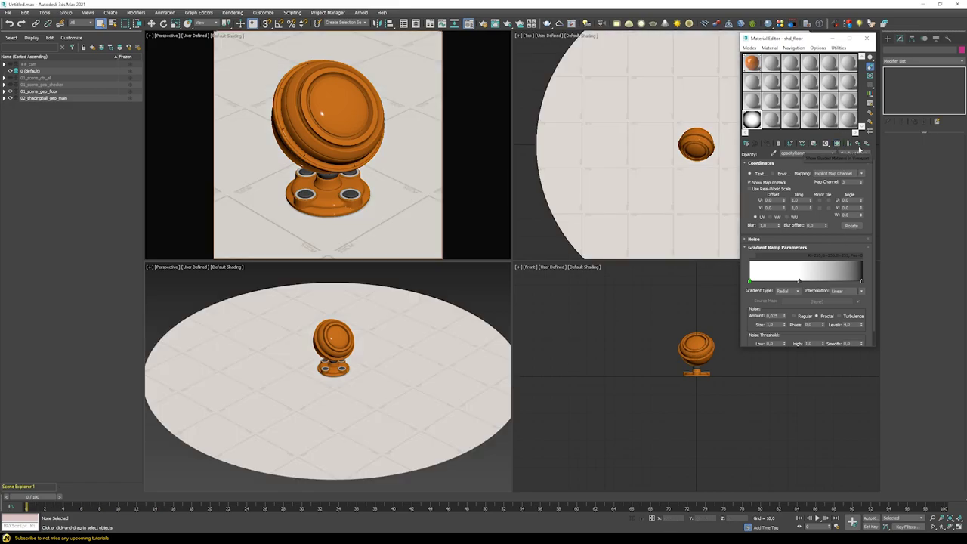
# Return to the shd_floor material and try the stochastic opacity mode in its options, restoring Normal
pyautogui.click(847, 143)
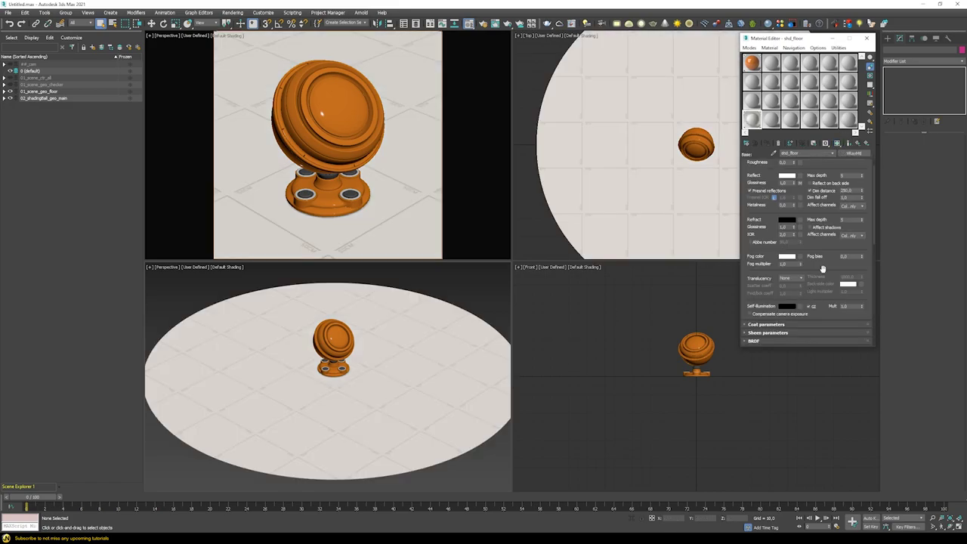
pyautogui.scroll(-6, 812, 295)
pyautogui.scroll(2, 751, 242)
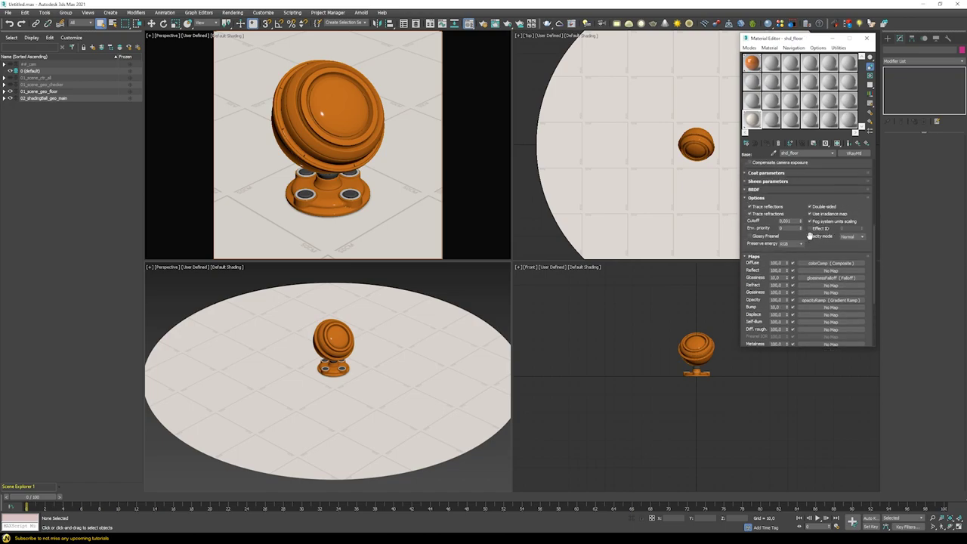
pyautogui.click(860, 238)
pyautogui.click(848, 254)
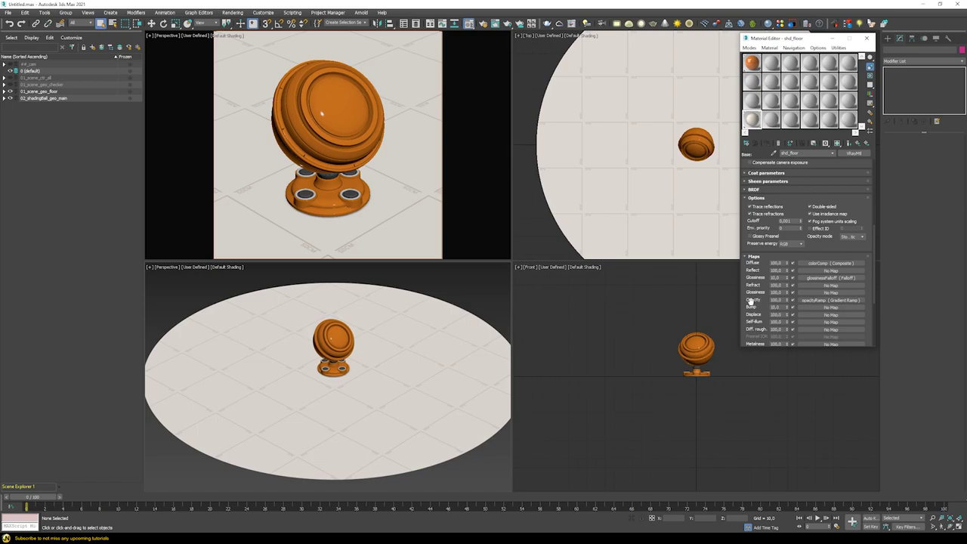
pyautogui.click(847, 237)
pyautogui.click(845, 244)
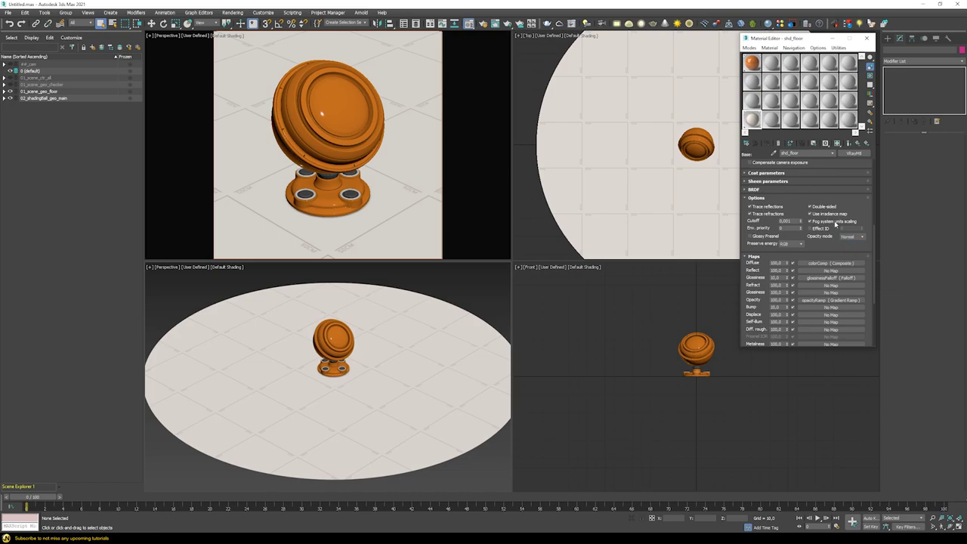
# Unhide the 01_scene_geo_checker layer and pick the material of the small sphere left of the ball into the second material slot
pyautogui.press('e')
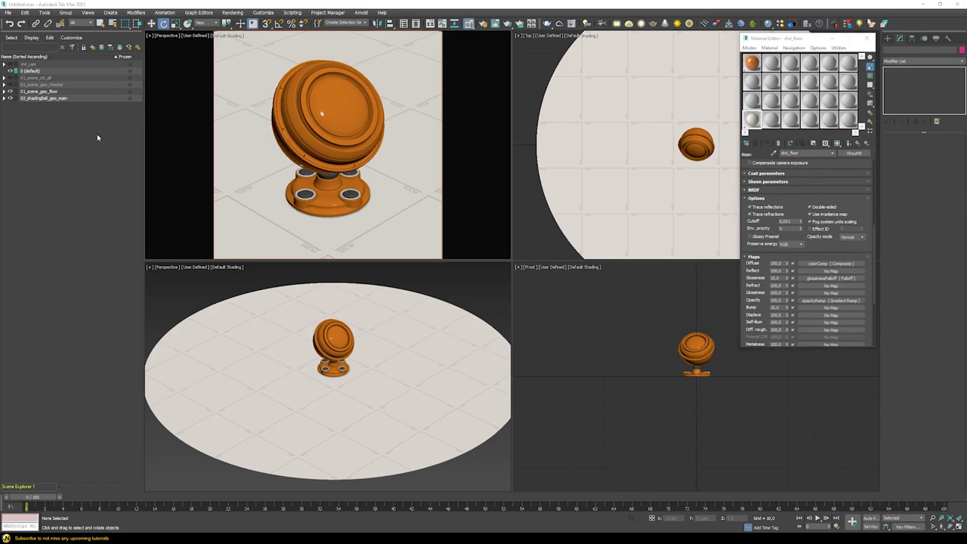
pyautogui.click(10, 84)
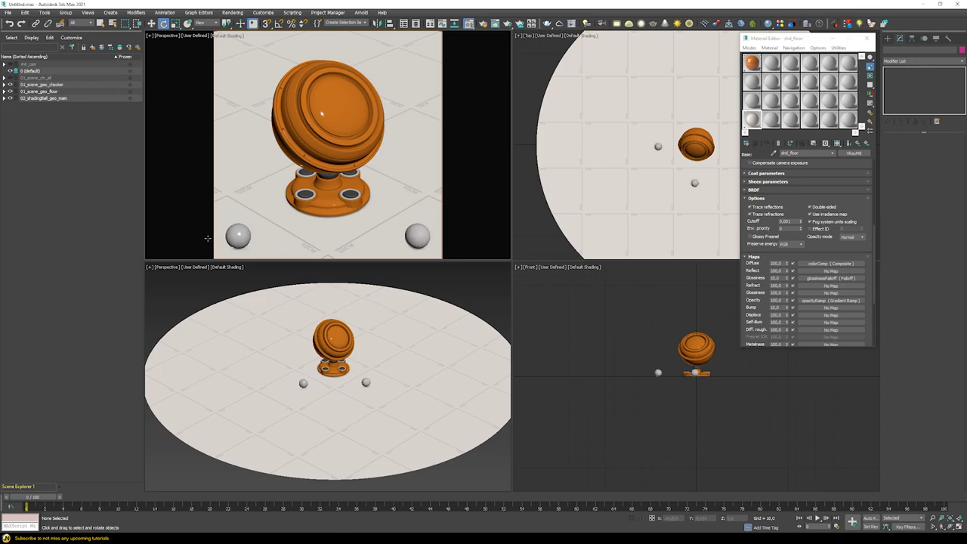
pyautogui.click(771, 65)
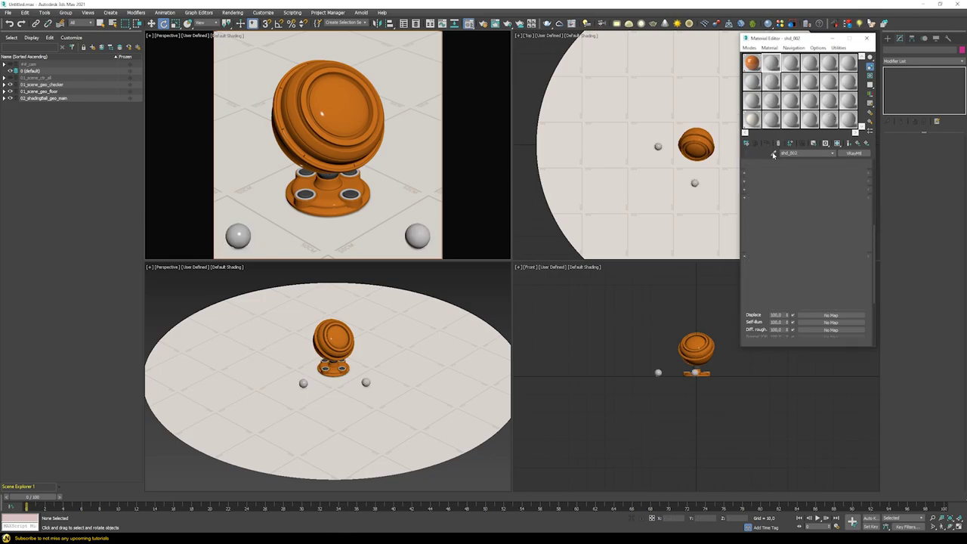
pyautogui.click(237, 234)
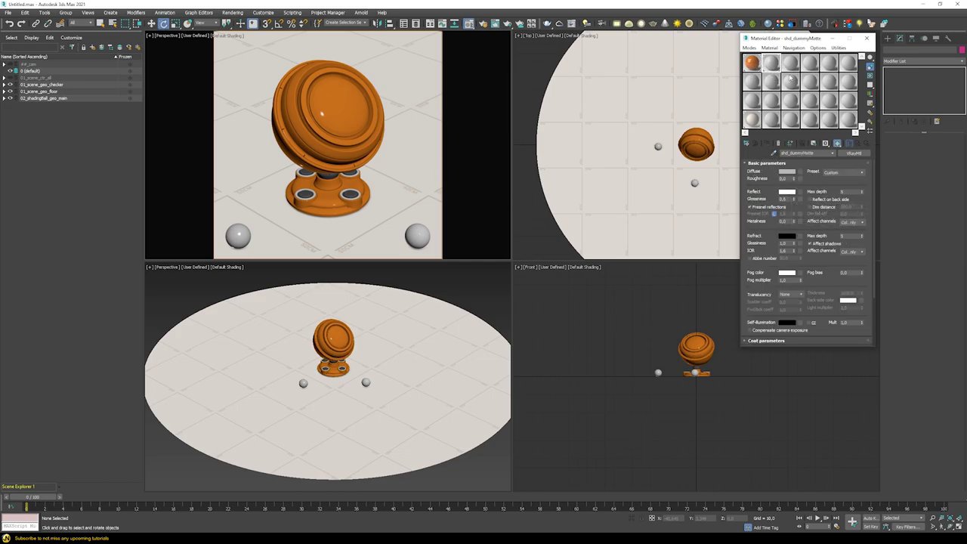
# Pick the material of the small sphere right of the ball into the third material slot
pyautogui.click(777, 143)
pyautogui.click(772, 154)
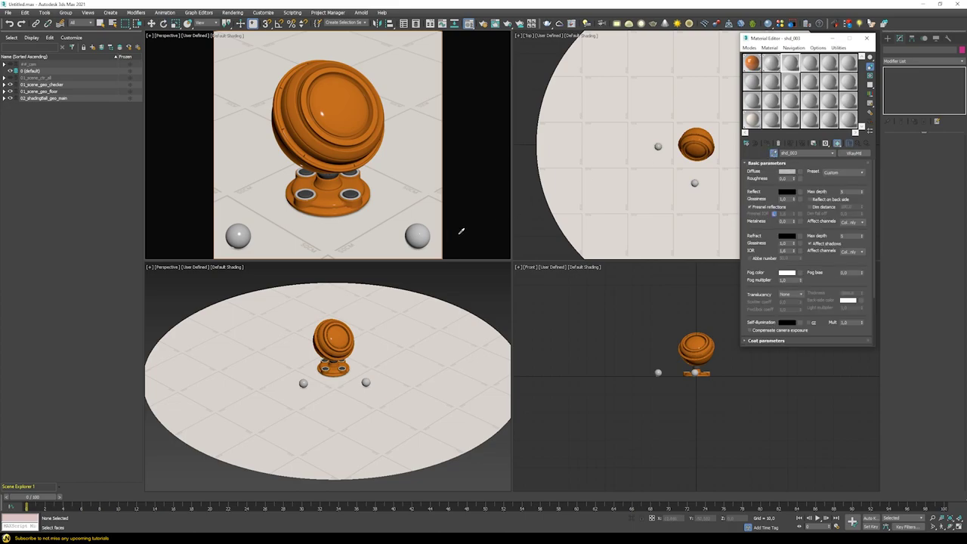
pyautogui.click(426, 233)
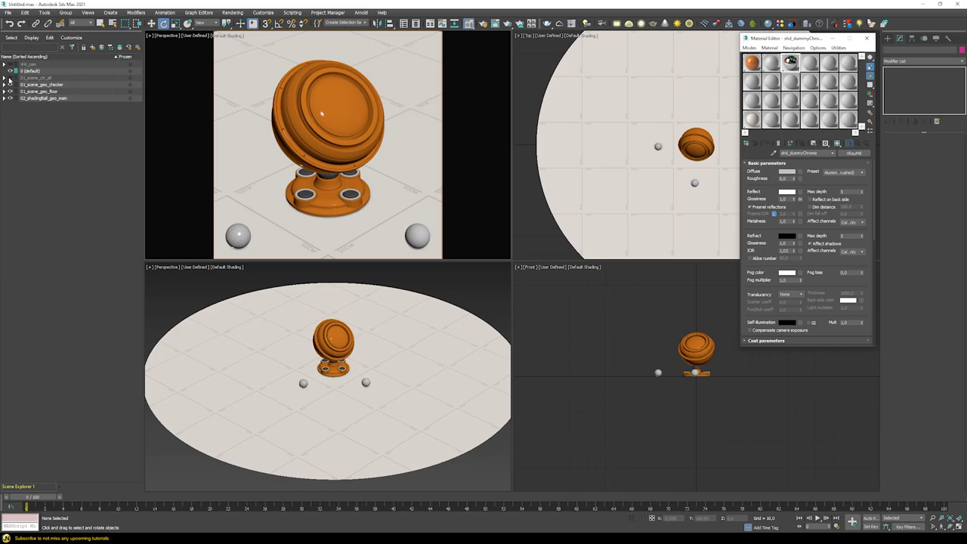
# Unhide the 01_scene_ctr_all layer, test-rotate the shading ball with its control circle and undo the rotation
pyautogui.click(10, 78)
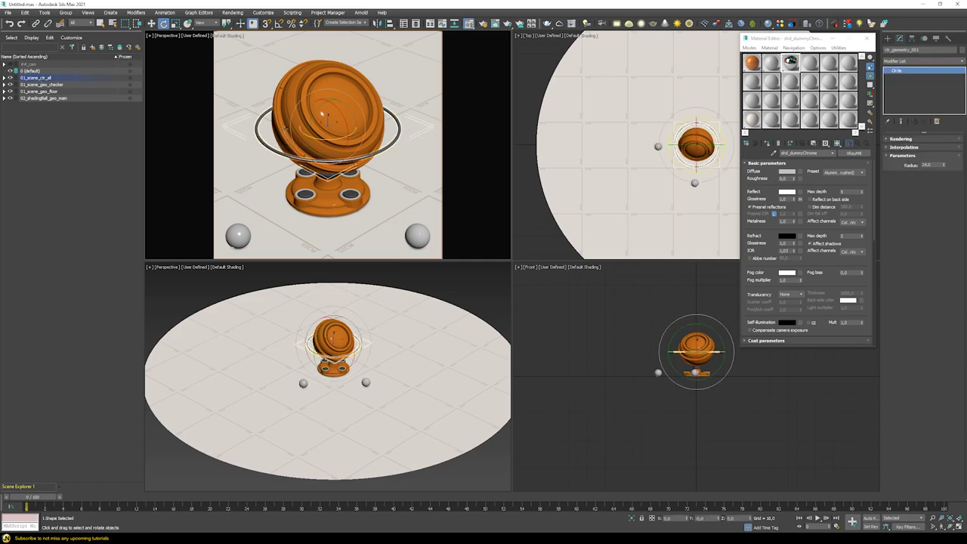
pyautogui.moveTo(321, 114); pyautogui.dragTo(345, 140)
pyautogui.rightClick(346, 141)
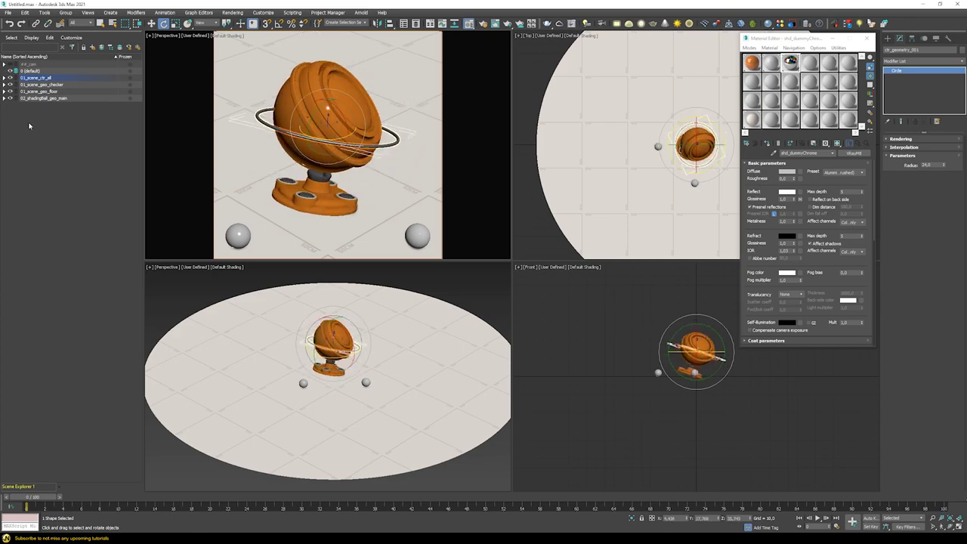
pyautogui.click(9, 22)
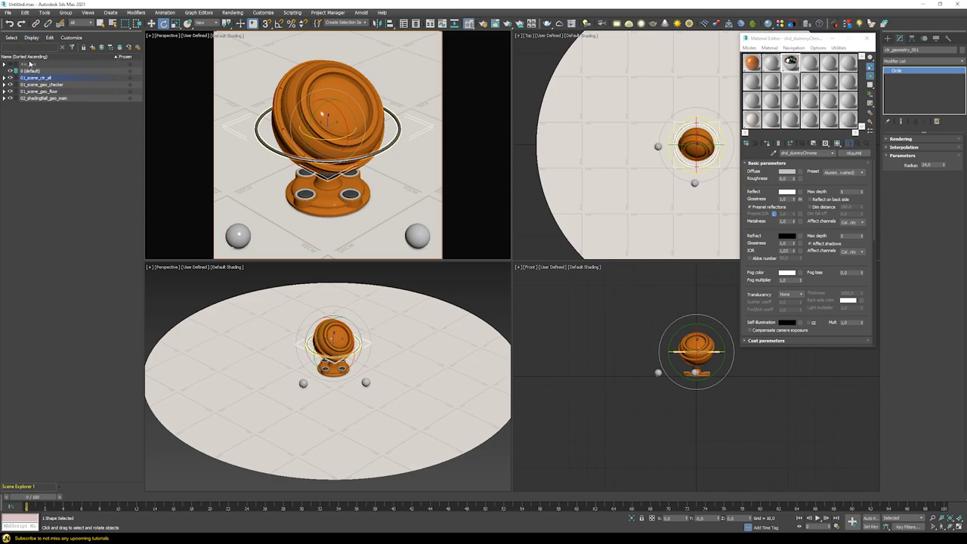
# Unhide the camera layer and expand it to list its camera and control object
pyautogui.click(9, 67)
pyautogui.click(9, 67)
pyautogui.click(4, 65)
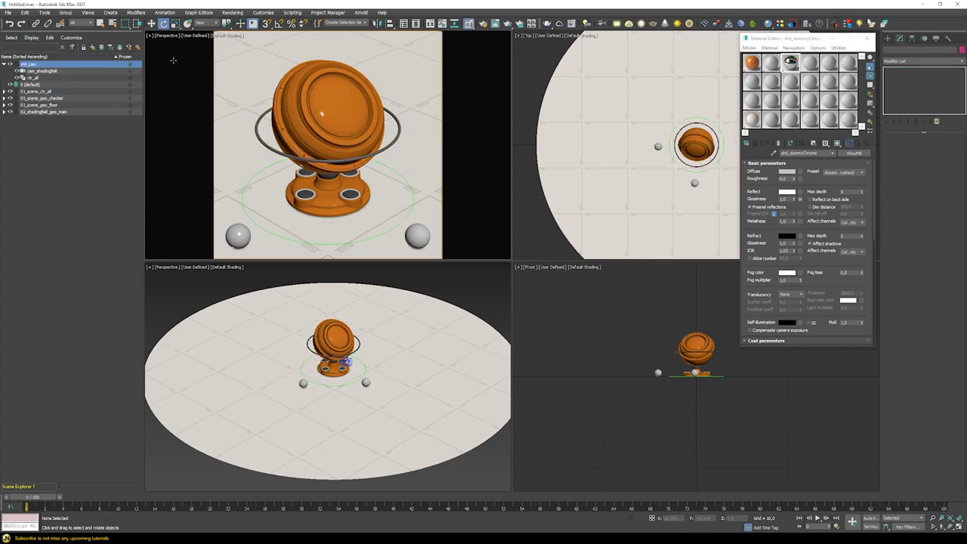
# Realign the orbited ball view through cam_shadingBall, return it to Perspective and collapse the camera layer
pyautogui.keyDown('alt'); pyautogui.moveTo(342, 163); pyautogui.dragTo(373, 175, button='middle'); pyautogui.keyUp('alt')
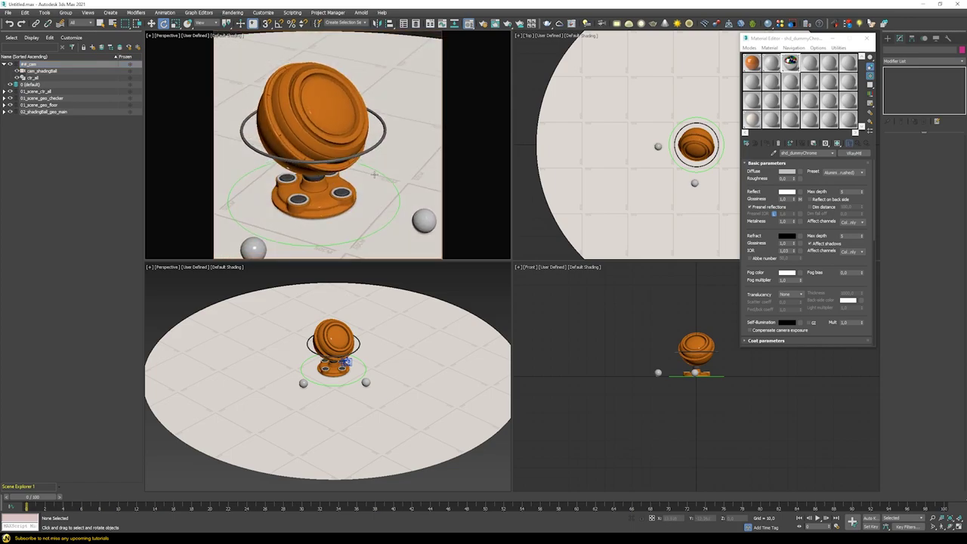
pyautogui.click(170, 36)
pyautogui.moveTo(178, 43)
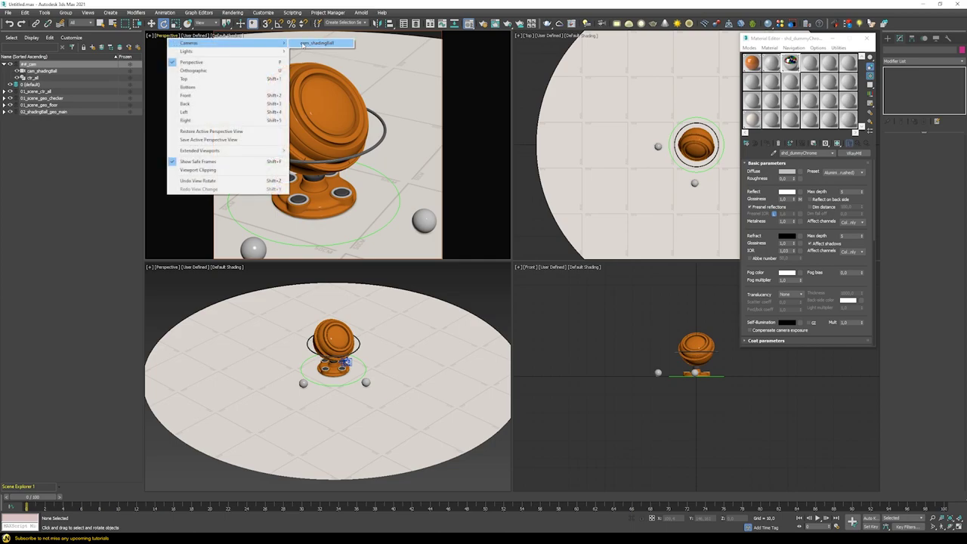
pyautogui.click(302, 43)
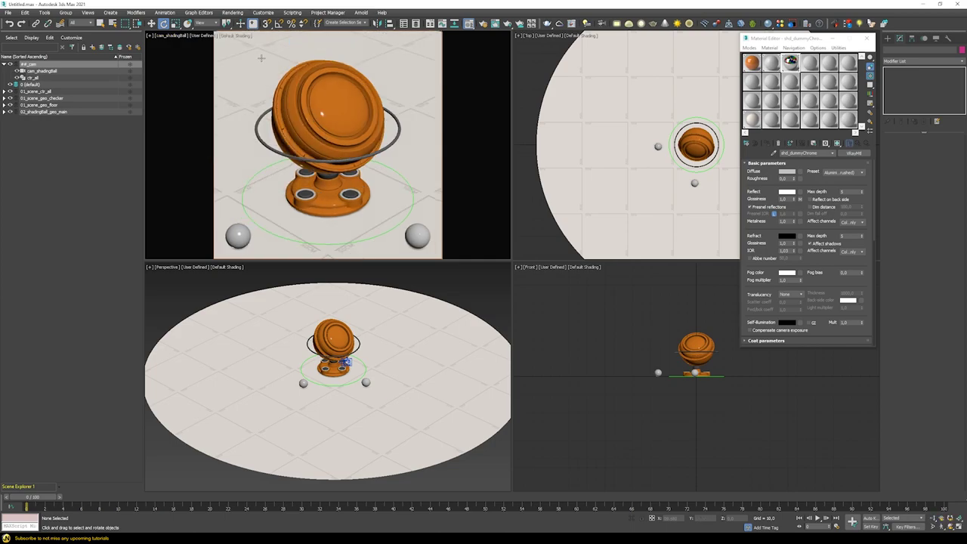
pyautogui.click(192, 36)
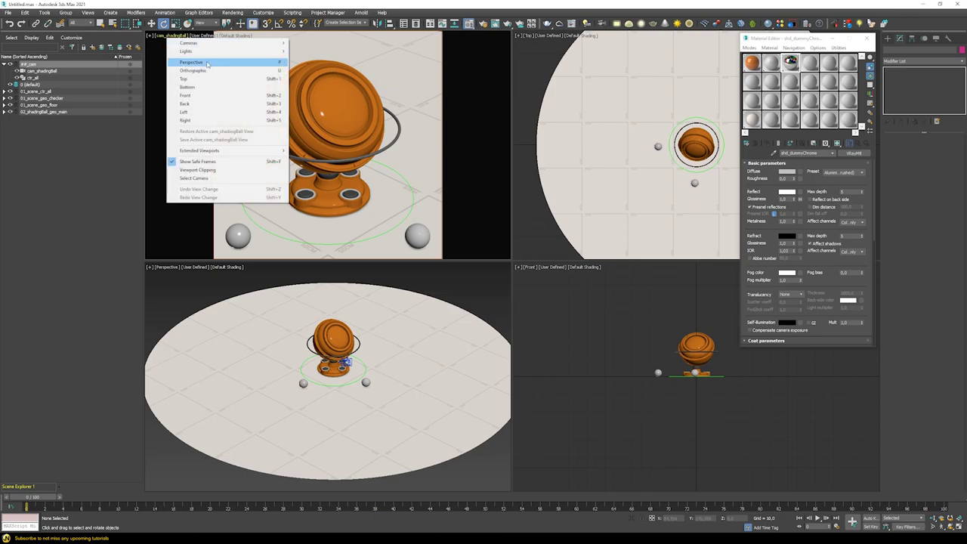
pyautogui.click(231, 62)
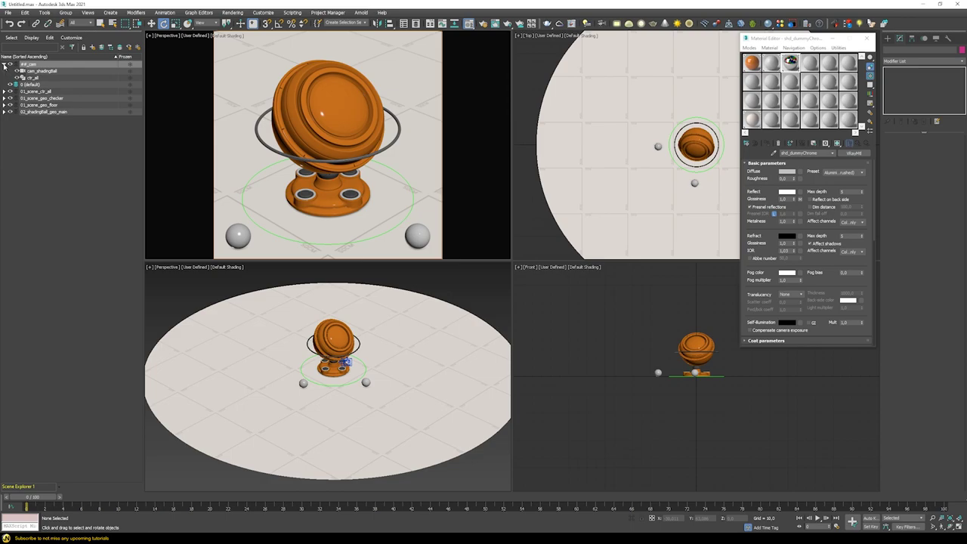
pyautogui.click(4, 64)
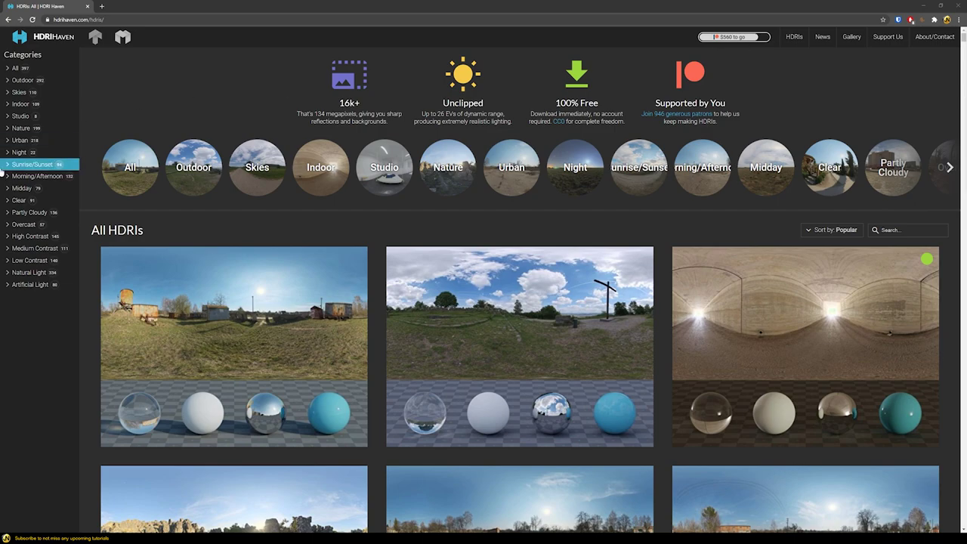
# In the browser, open the Lebombo HDRI from HDRI Haven's Indoor category and review its preview and download options
pyautogui.click(14, 109)
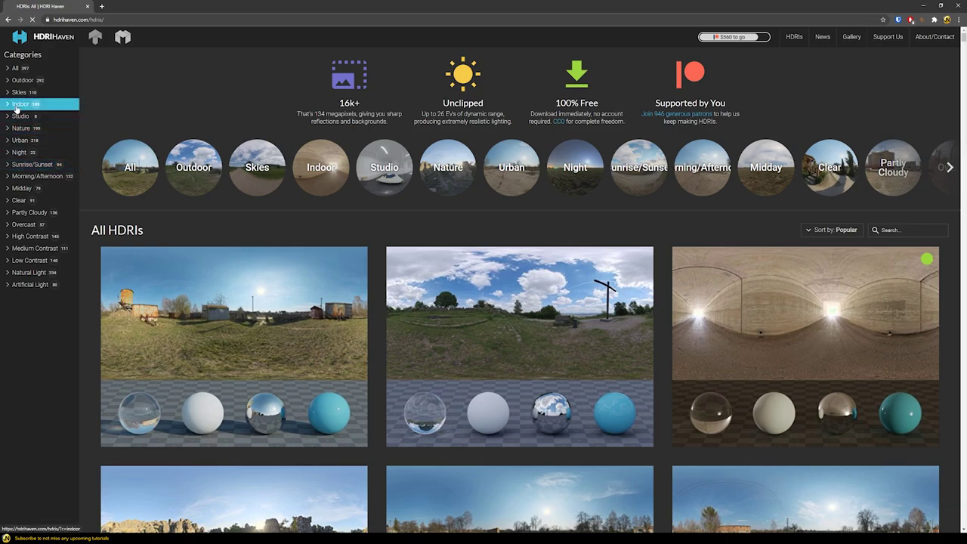
pyautogui.scroll(-3, 227, 281)
pyautogui.scroll(-1, 226, 282)
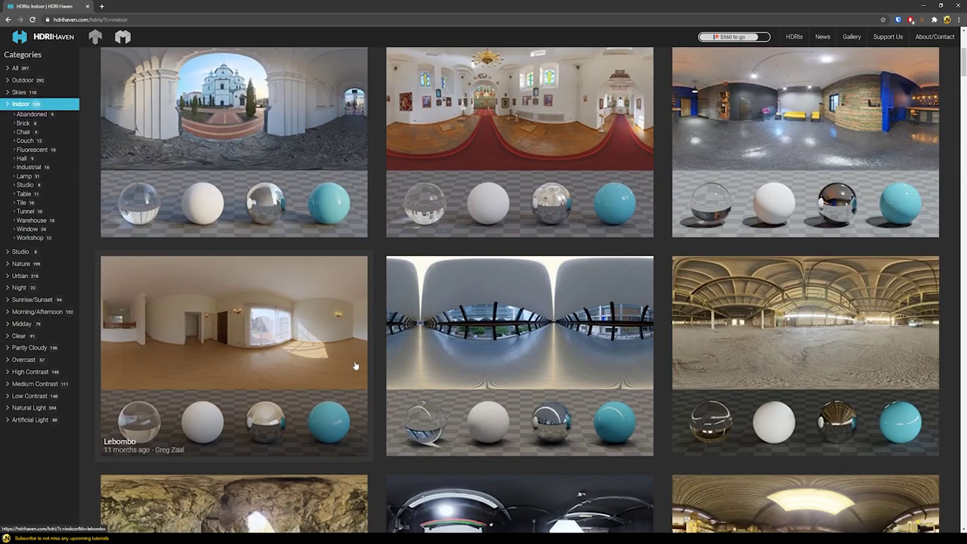
pyautogui.scroll(-3, 113, 363)
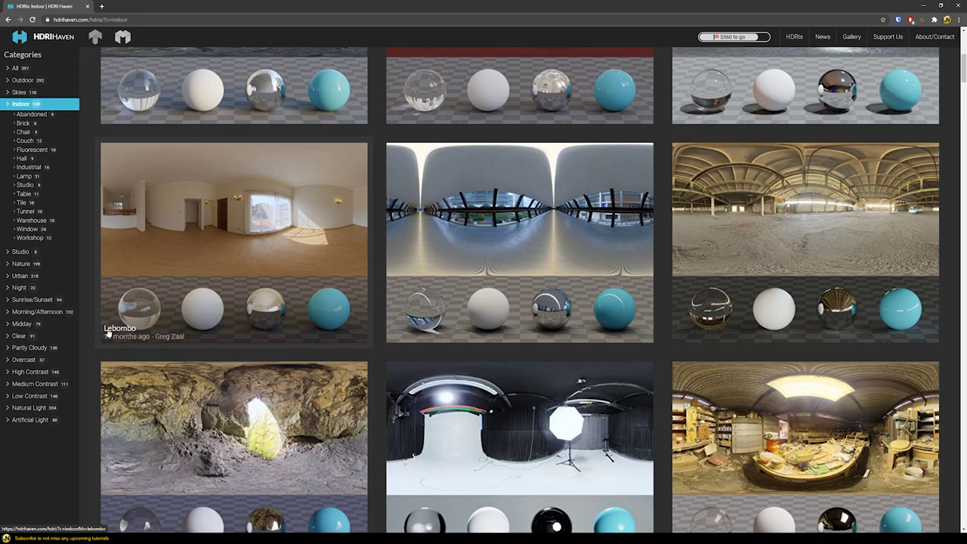
pyautogui.click(136, 331)
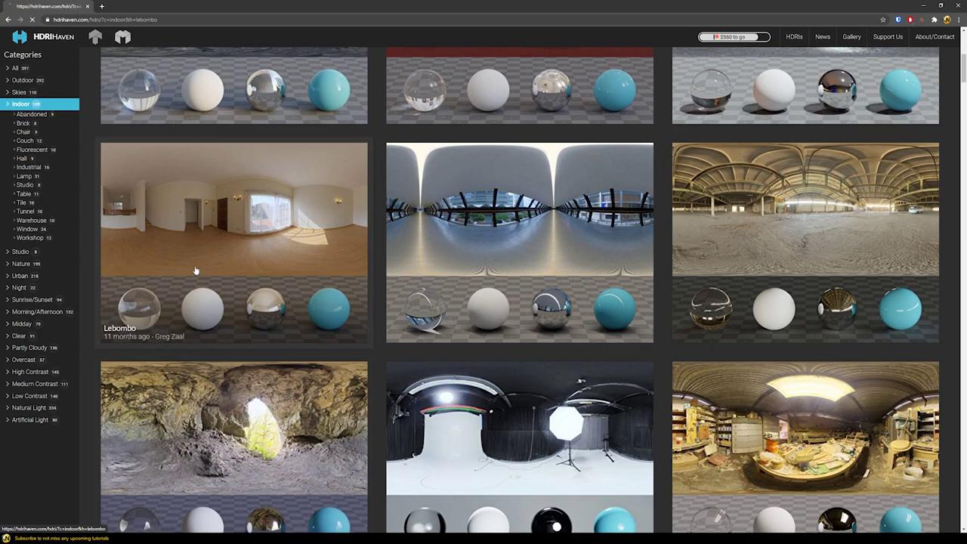
pyautogui.scroll(-3, 250, 288)
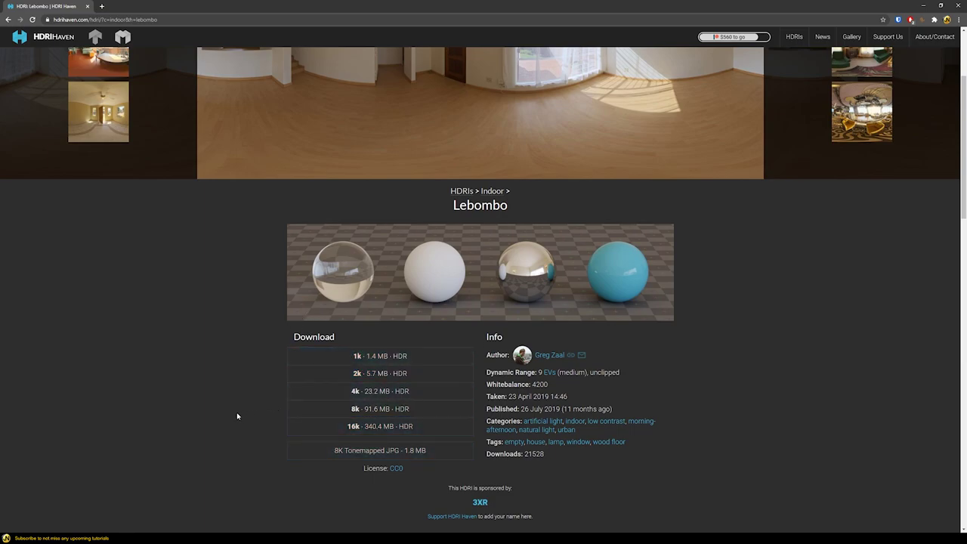
pyautogui.scroll(1, 243, 354)
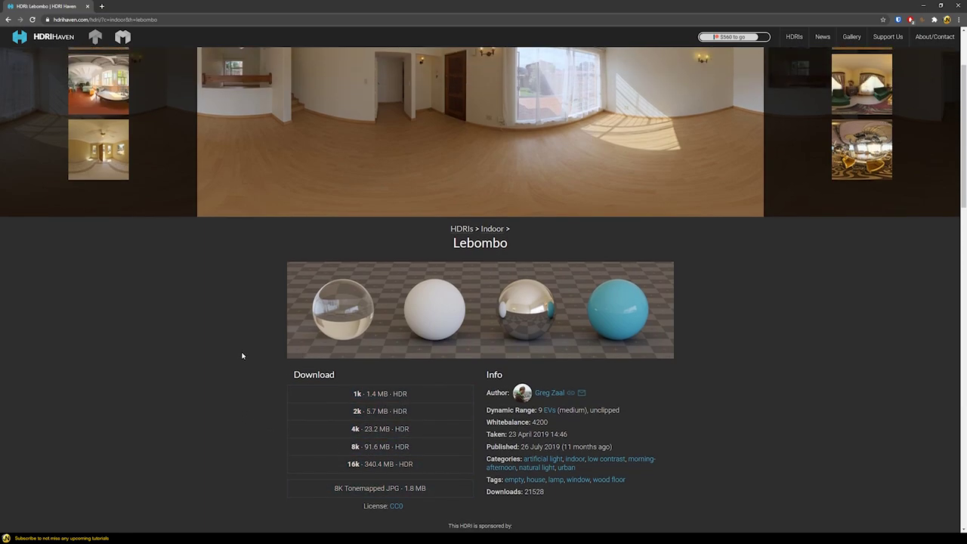
pyautogui.scroll(3, 239, 356)
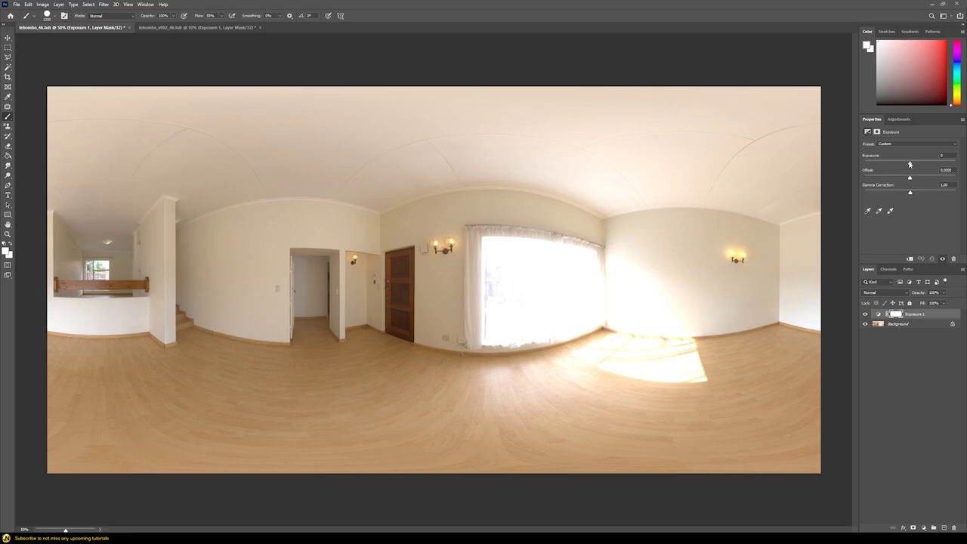
# In Photoshop, preview lebombo_4k.hdr at a much lower exposure and reset Exposure to 0
pyautogui.moveTo(909, 164); pyautogui.dragTo(884, 168)
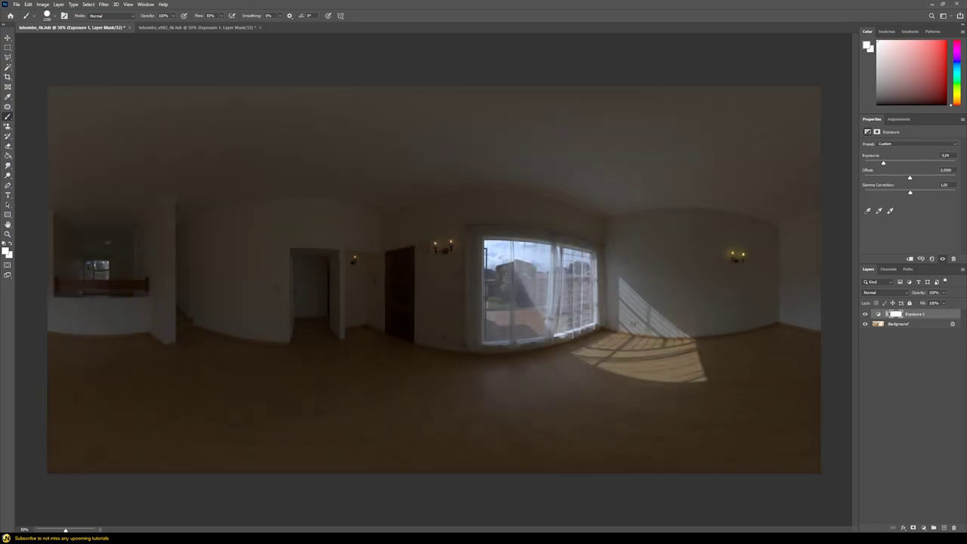
pyautogui.click(944, 155)
pyautogui.write('0')
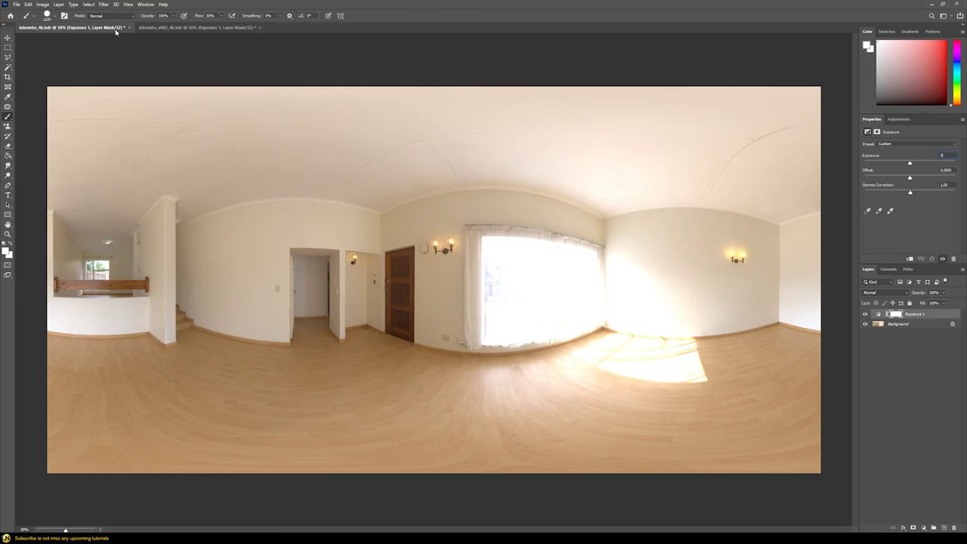
# Compare the original lebombo_4k.hdr with the color-corrected lebombo_v002_4k.hdr, ending on the corrected version
pyautogui.click(171, 28)
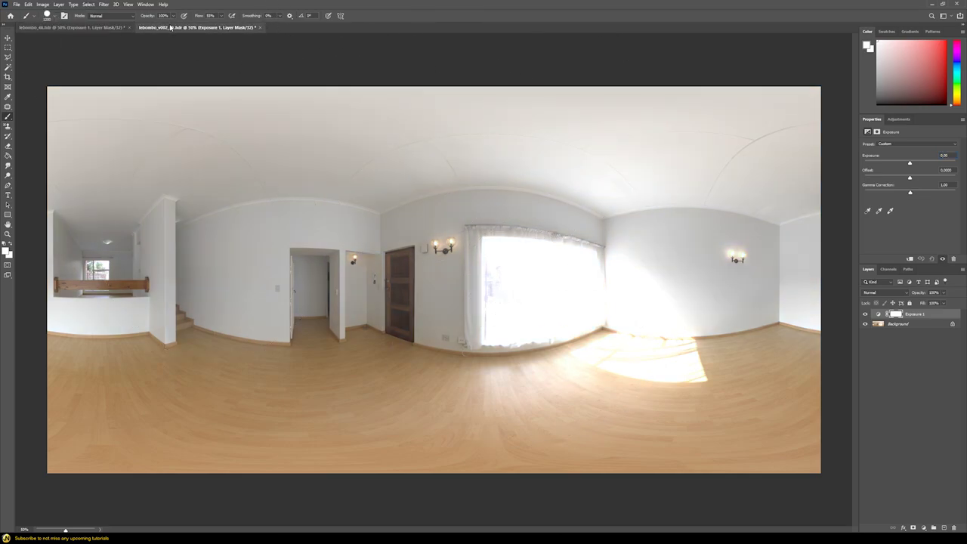
pyautogui.click(72, 28)
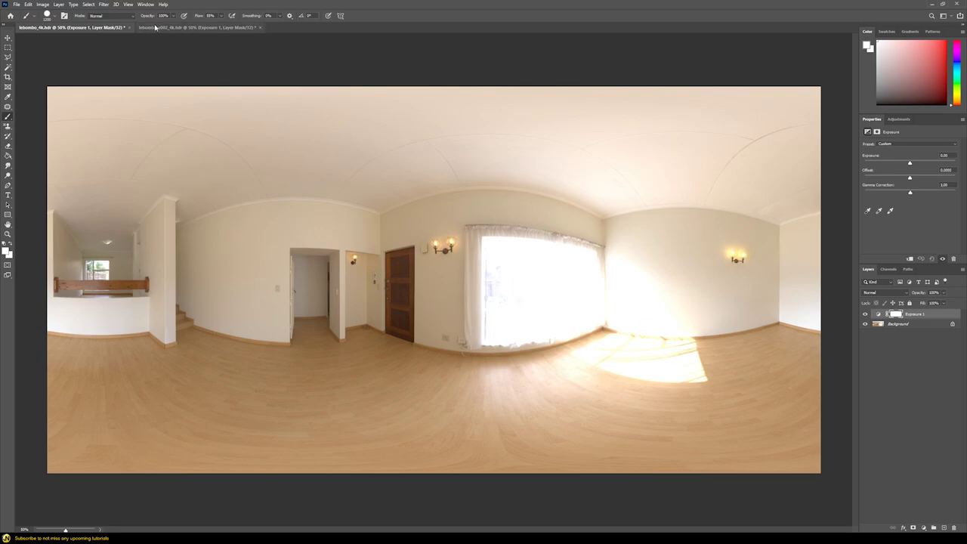
pyautogui.click(155, 28)
pyautogui.click(90, 29)
pyautogui.click(185, 29)
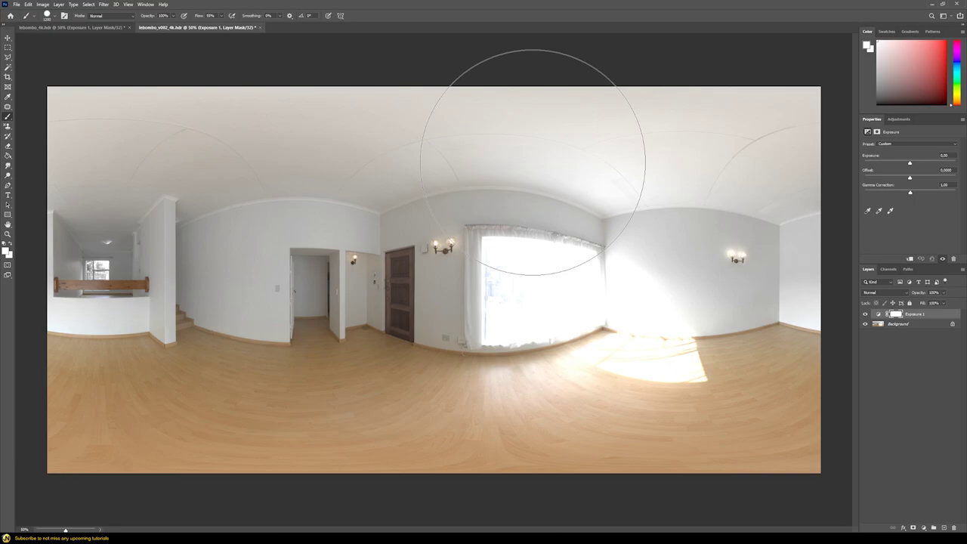
# Reduce the brush size and lower the Exposure adjustment of lebombo_v002_4k.hdr to about -1.44
pyautogui.click(47, 15)
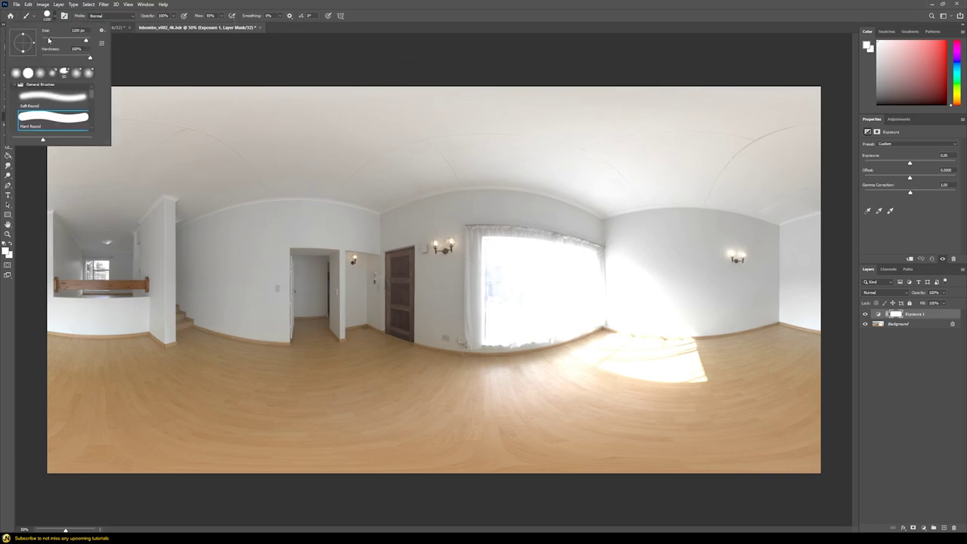
pyautogui.click(48, 40)
pyautogui.press('Return')
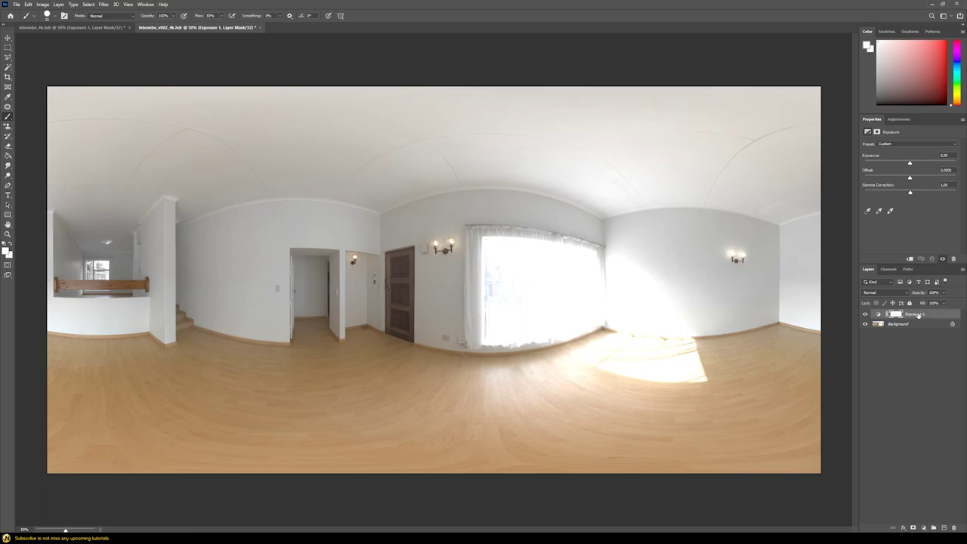
pyautogui.moveTo(909, 163)
pyautogui.mouseDown()
pyautogui.moveTo(880, 167)
pyautogui.moveTo(900, 166)
pyautogui.mouseUp()
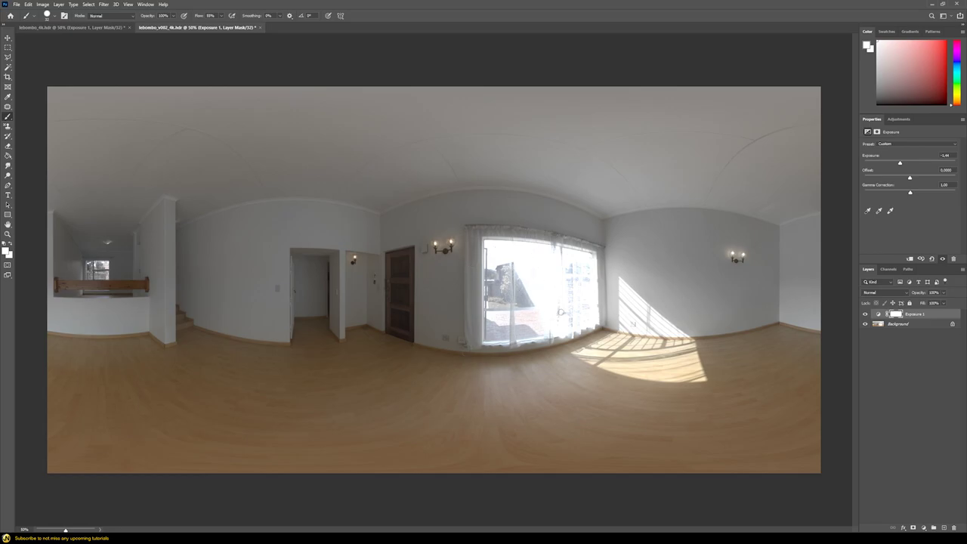
# Preview lebombo_v002_4k.hdr at a lower exposure and reset its Exposure adjustment to 0
pyautogui.moveTo(899, 164)
pyautogui.mouseDown()
pyautogui.moveTo(881, 164)
pyautogui.moveTo(912, 163)
pyautogui.moveTo(895, 165)
pyautogui.mouseUp()
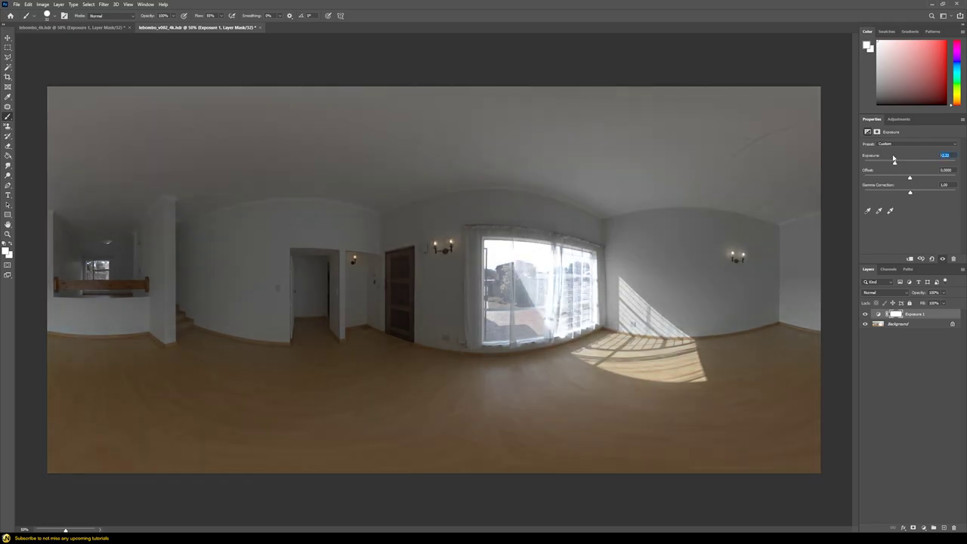
pyautogui.write('0')
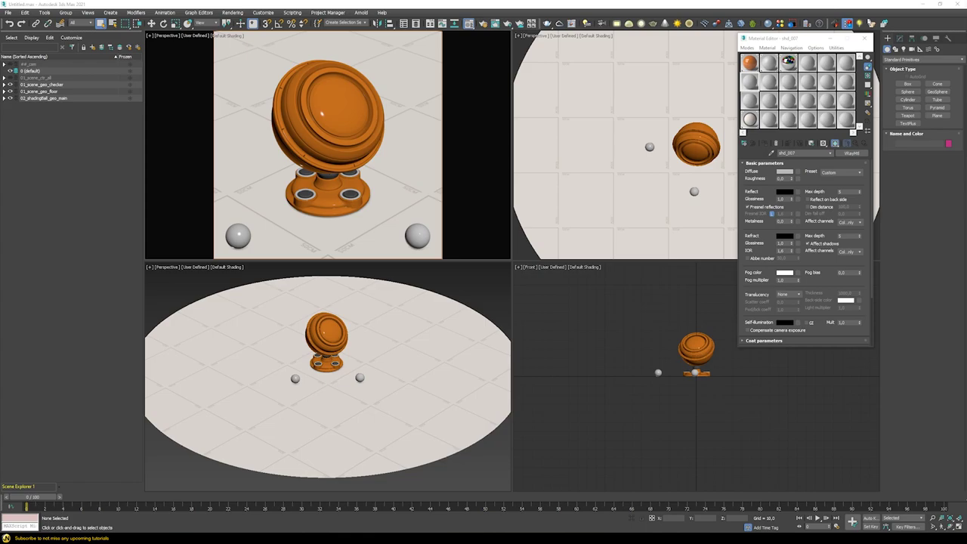
# Switch to 3ds Max and create a VRayBitmap map in an empty material slot
pyautogui.click(744, 144)
pyautogui.write('vrayb')
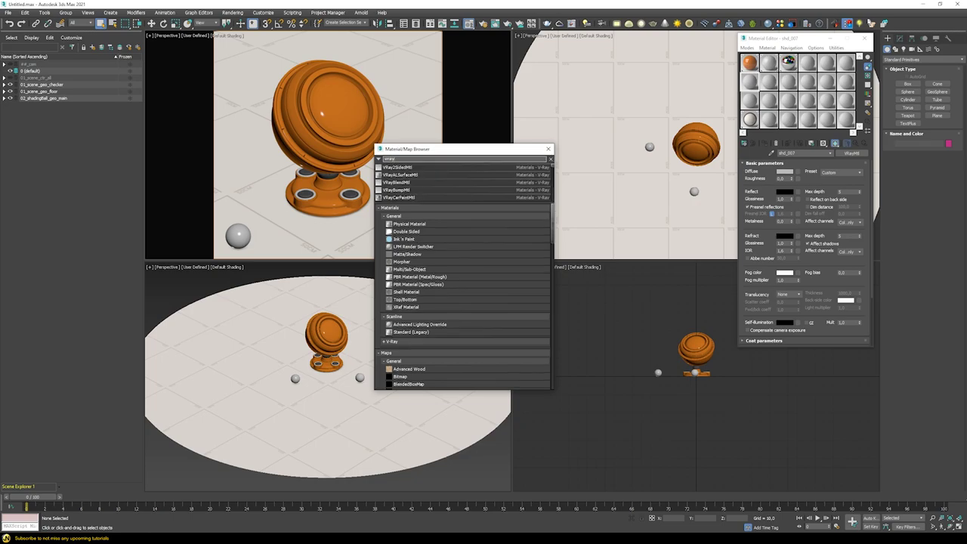
pyautogui.doubleClick(400, 182)
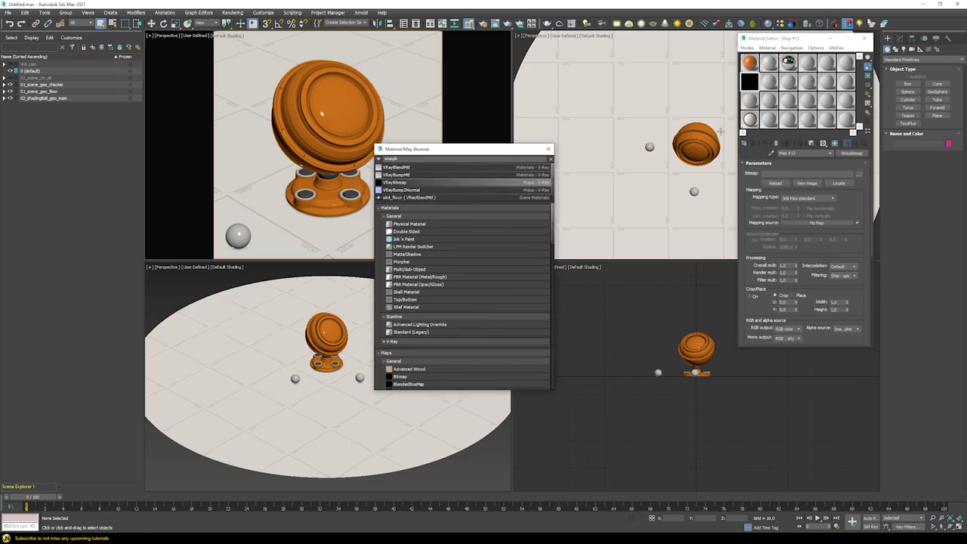
pyautogui.click(549, 149)
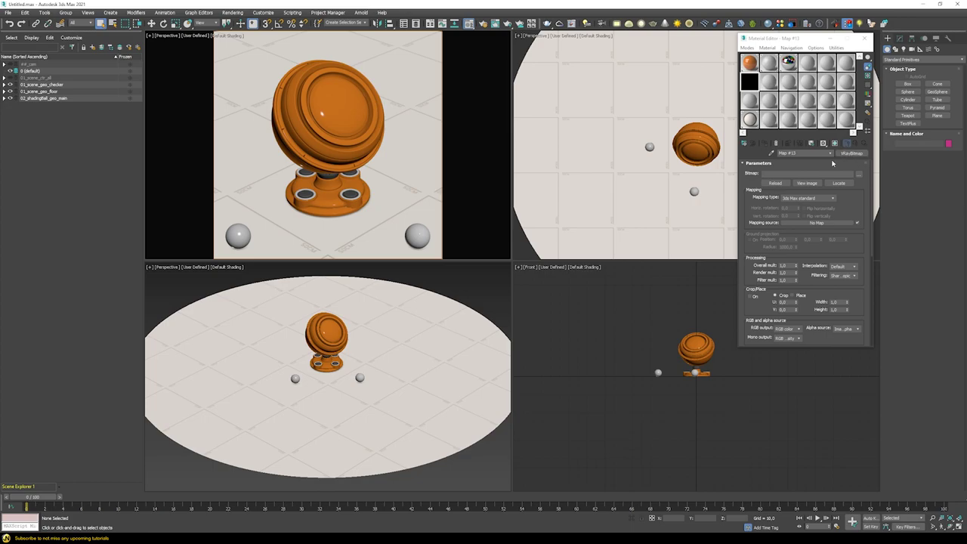
# Load the lebombo_v002_4k HDR image into the VRayBitmap and set its mapping type to Spherical
pyautogui.click(859, 174)
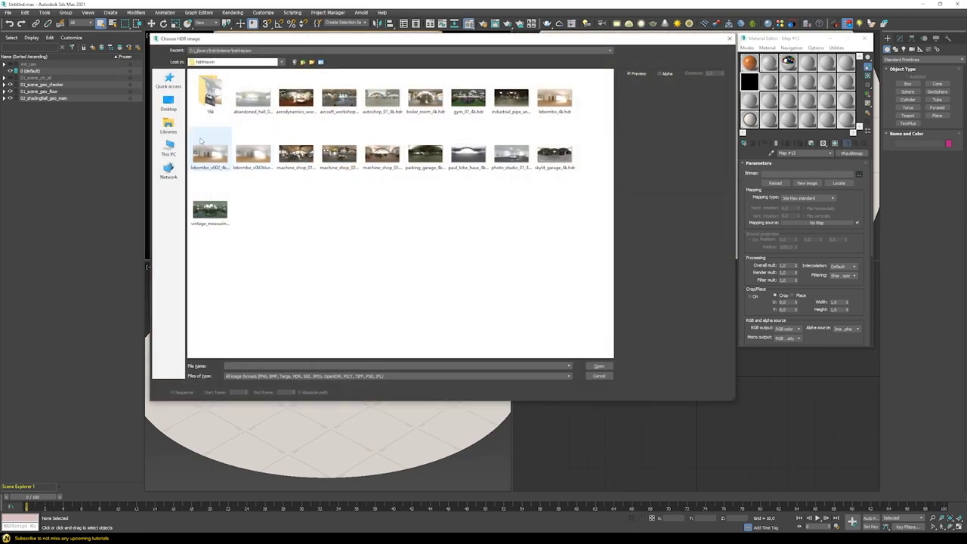
pyautogui.doubleClick(205, 156)
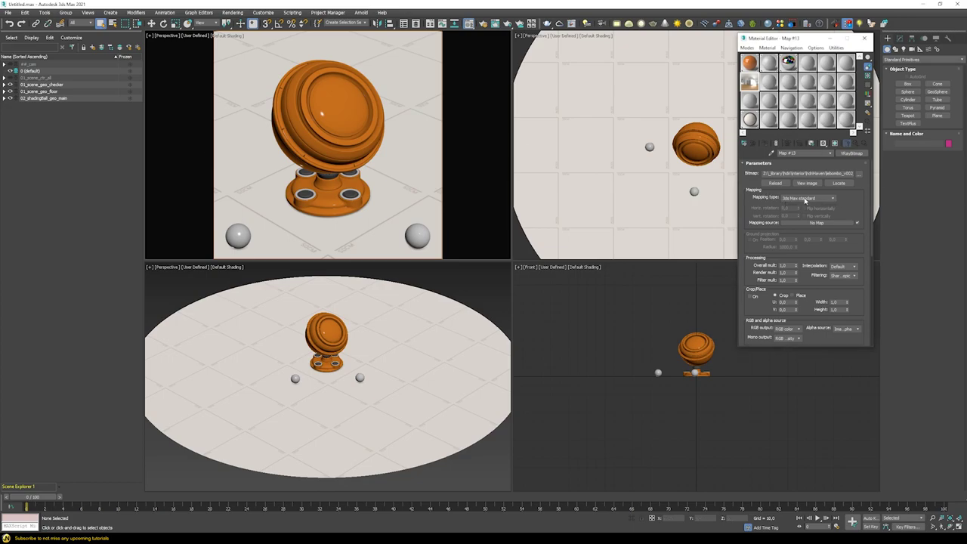
pyautogui.click(804, 199)
pyautogui.click(787, 215)
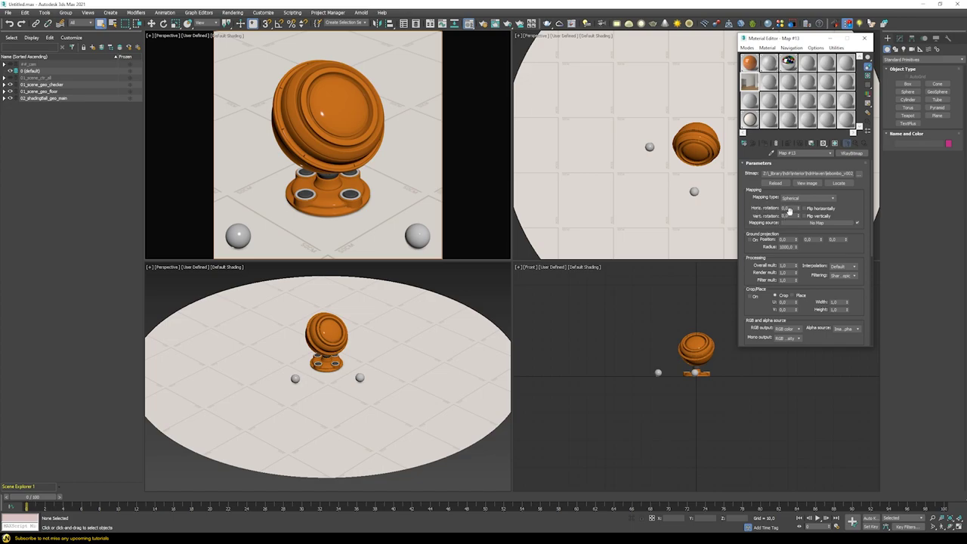
# Try the HDRI's horizontal rotation, reset it to 0, and review the map's remaining parameters
pyautogui.moveTo(798, 208); pyautogui.dragTo(799, 226)
pyautogui.rightClick(798, 208)
pyautogui.moveTo(847, 241); pyautogui.dragTo(853, 111)
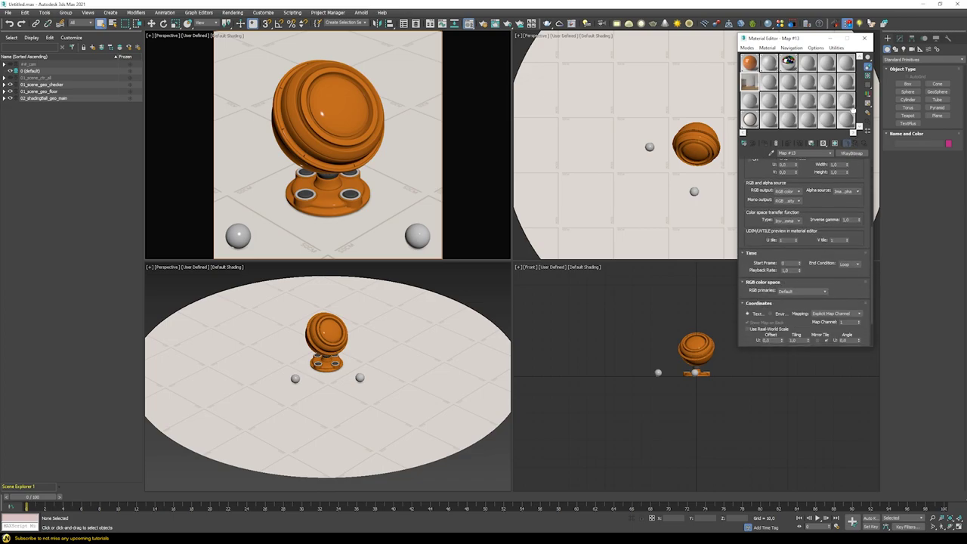
pyautogui.moveTo(852, 111); pyautogui.dragTo(859, 290)
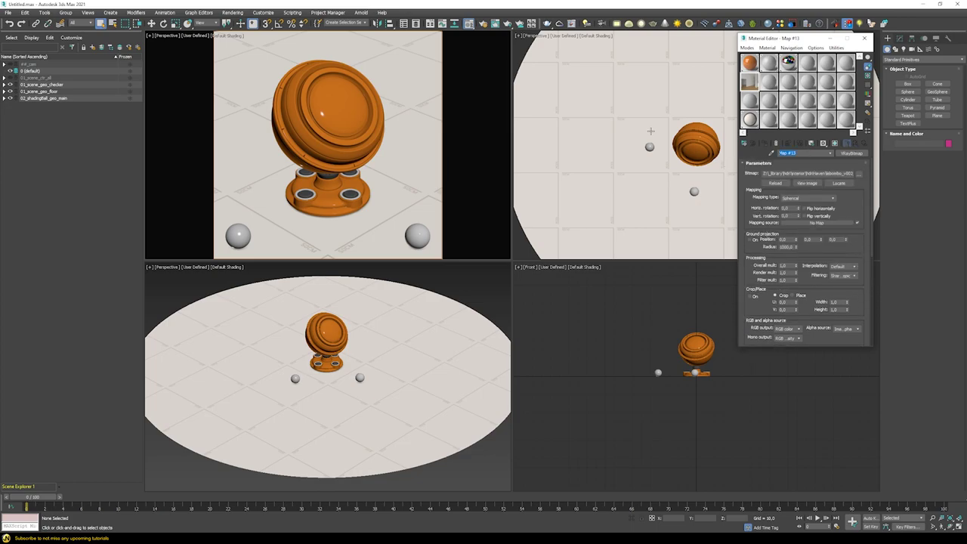
# Rename the VRayBitmap map as env
pyautogui.write('e')
pyautogui.write('w')
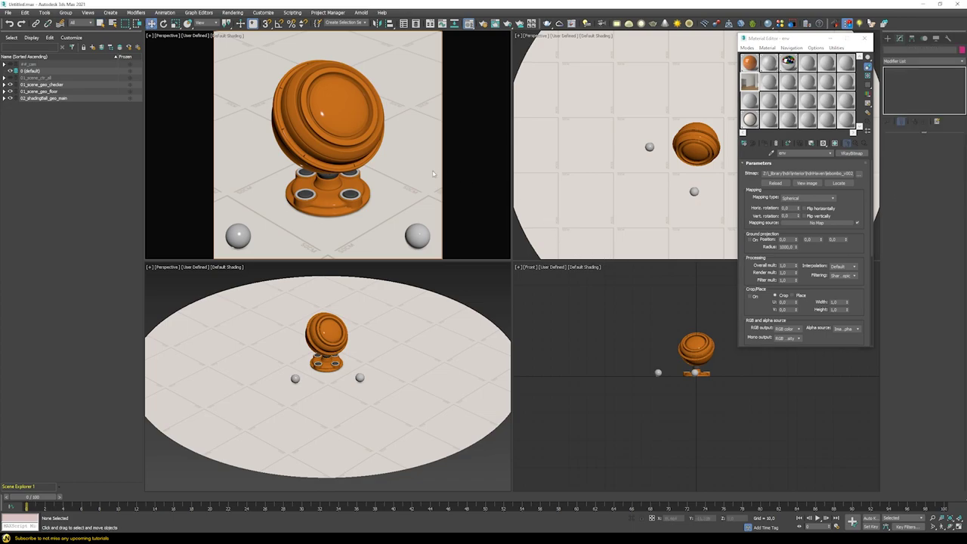
# Start an interactive render in the V-Ray Frame Buffer and check its alpha channel before returning to RGB color
pyautogui.rightClick(433, 174)
pyautogui.click(452, 259)
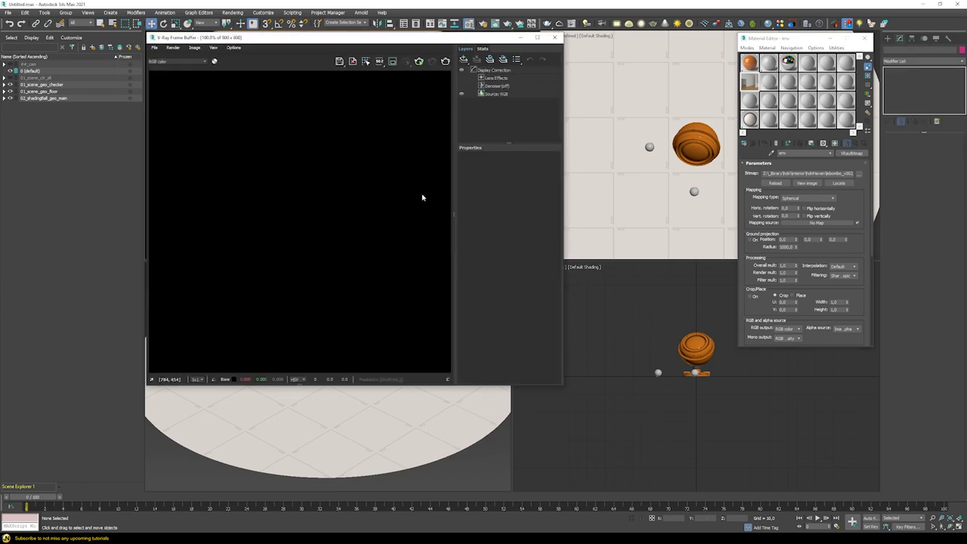
pyautogui.click(419, 60)
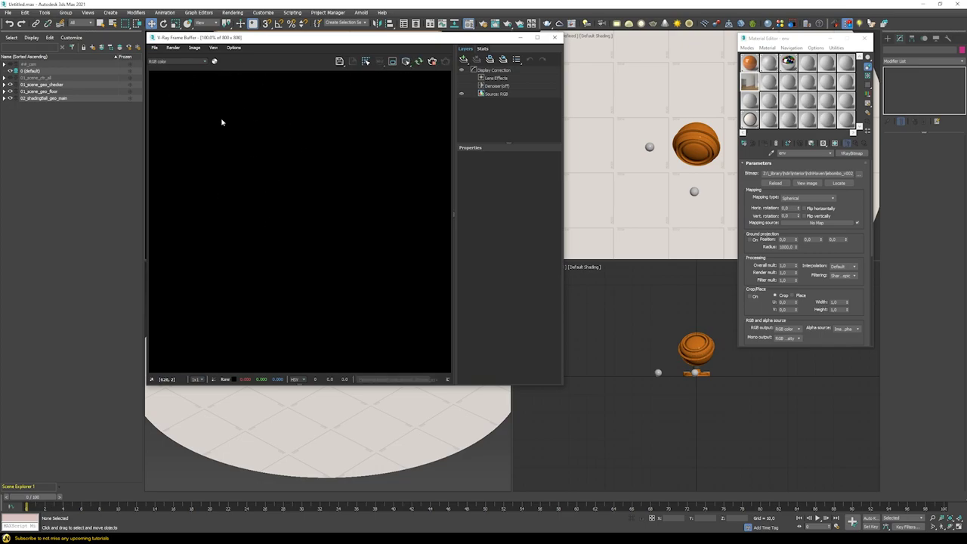
pyautogui.click(214, 61)
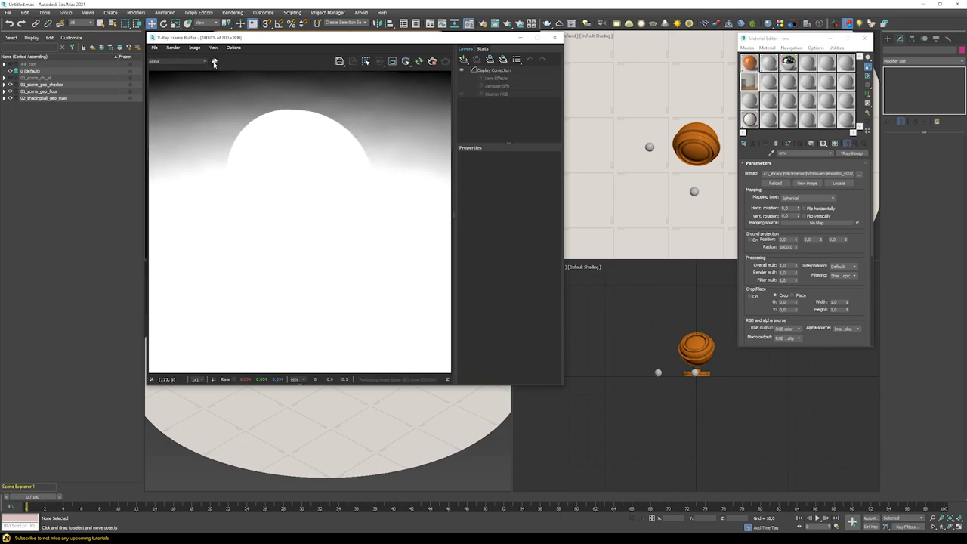
pyautogui.click(213, 61)
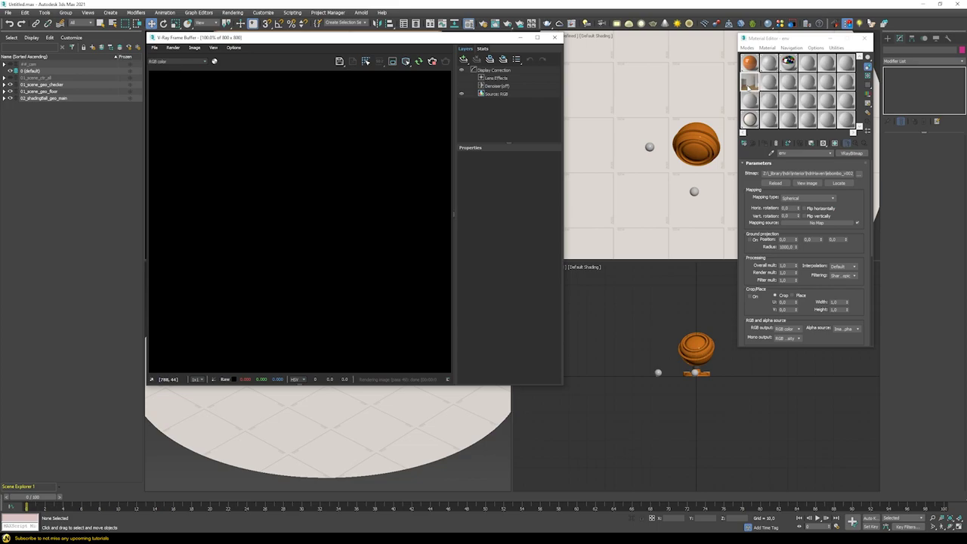
# Assign the env map as an instance to the scene's Environment Map
pyautogui.click(235, 14)
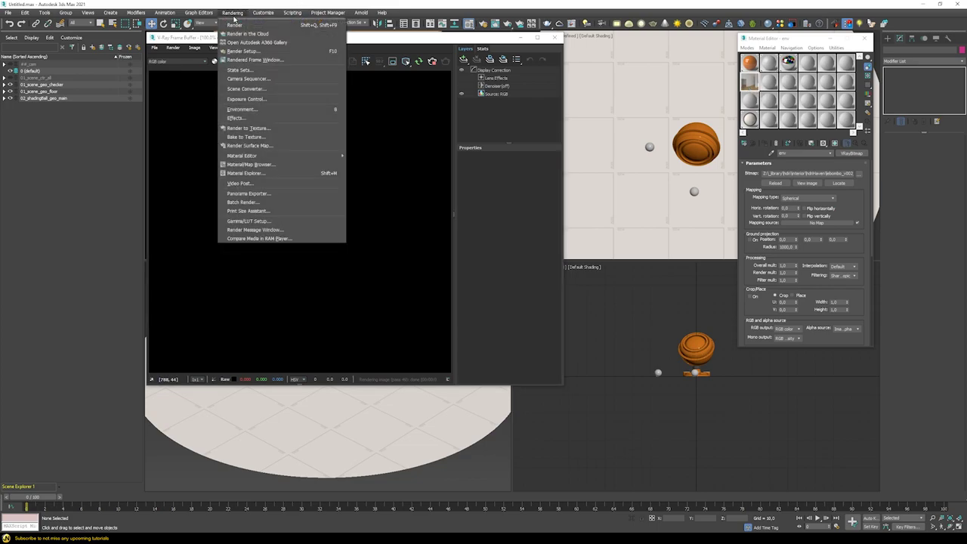
pyautogui.click(240, 110)
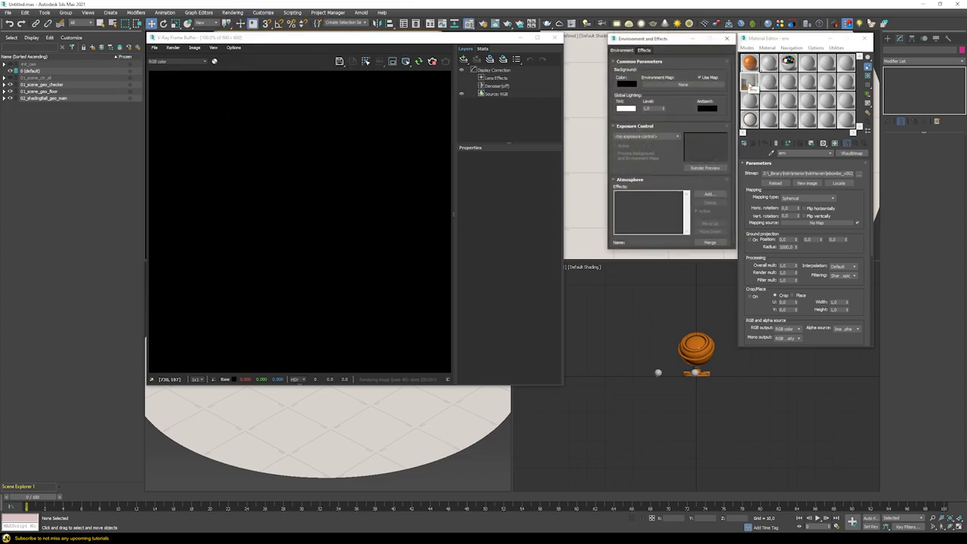
pyautogui.moveTo(750, 85); pyautogui.dragTo(683, 85)
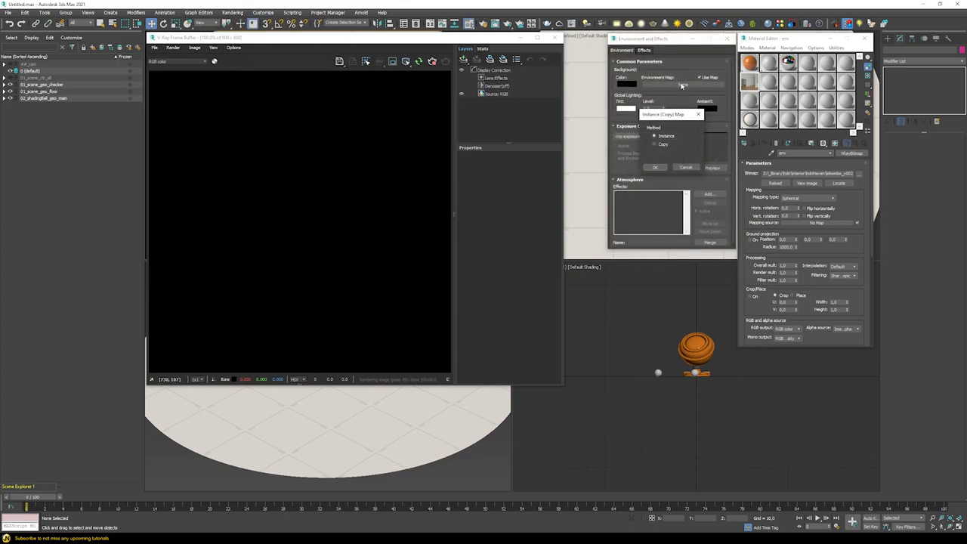
pyautogui.click(655, 168)
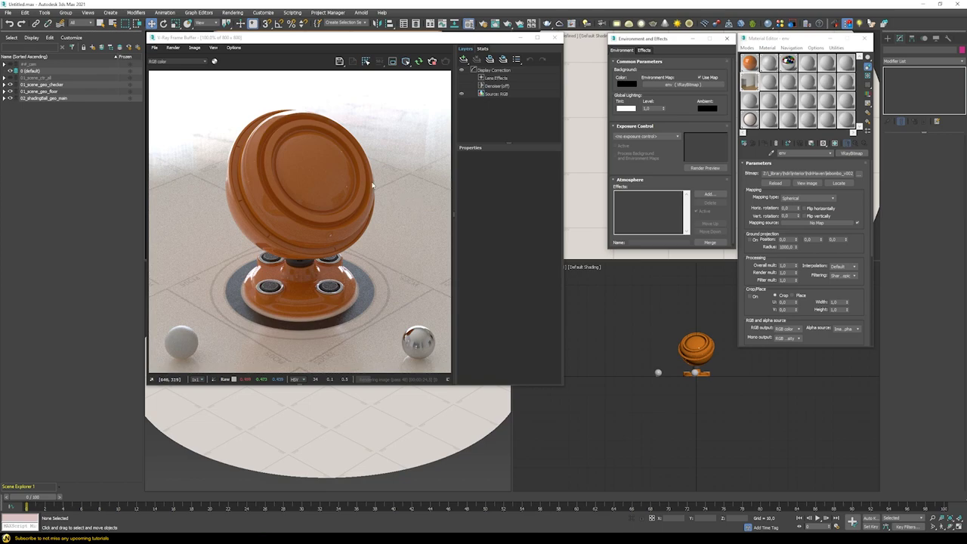
# Examine the lighting, GI, specular and reflection elements of the environment-lit render, then return to RGB color
pyautogui.click(165, 62)
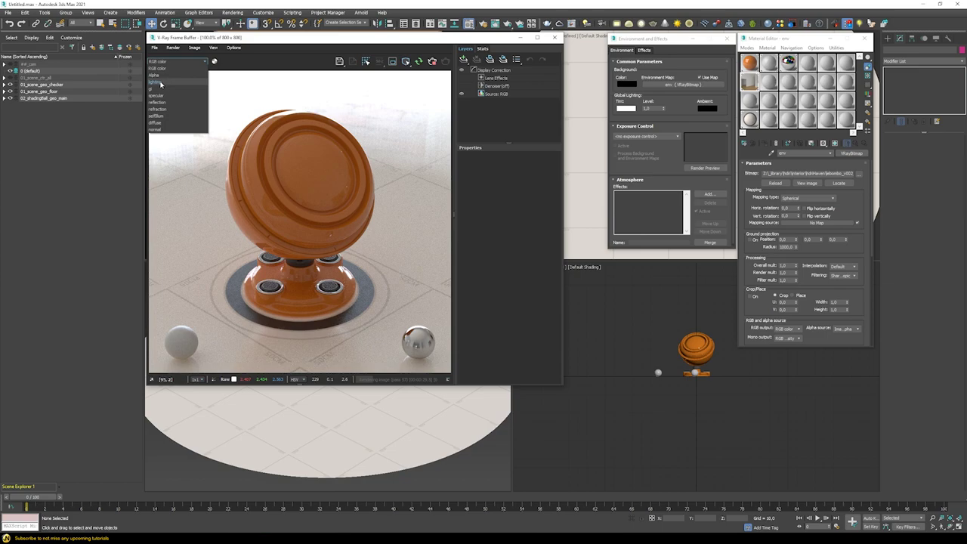
pyautogui.click(160, 84)
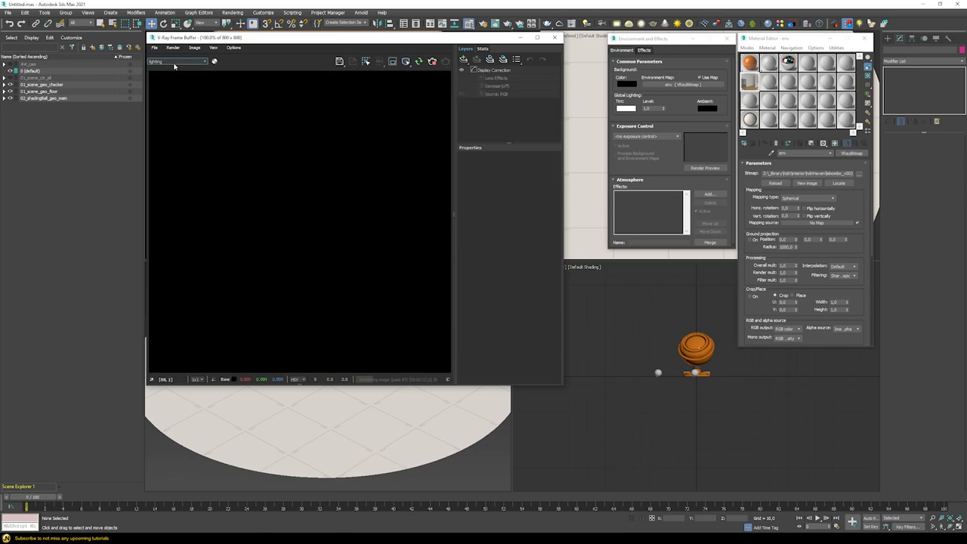
pyautogui.press('Up')
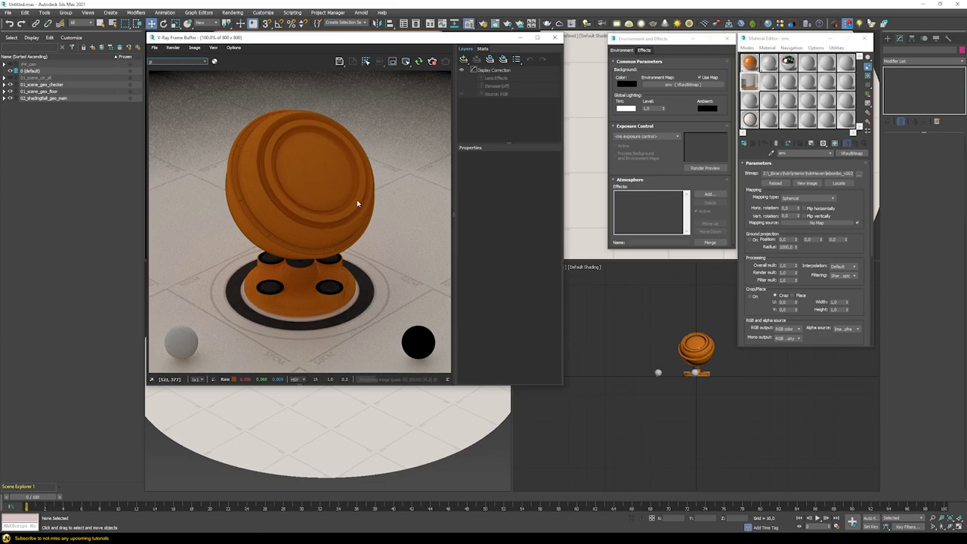
pyautogui.click(179, 61)
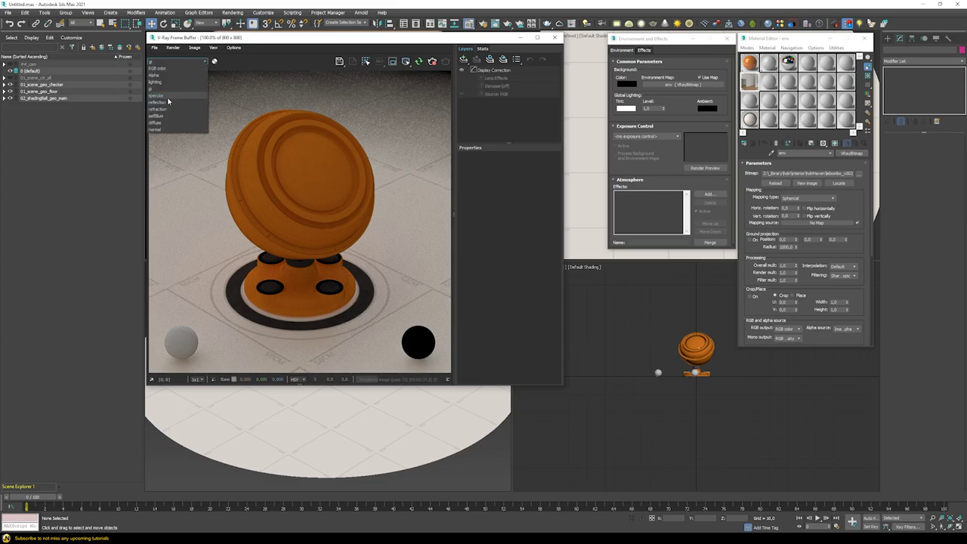
pyautogui.click(155, 94)
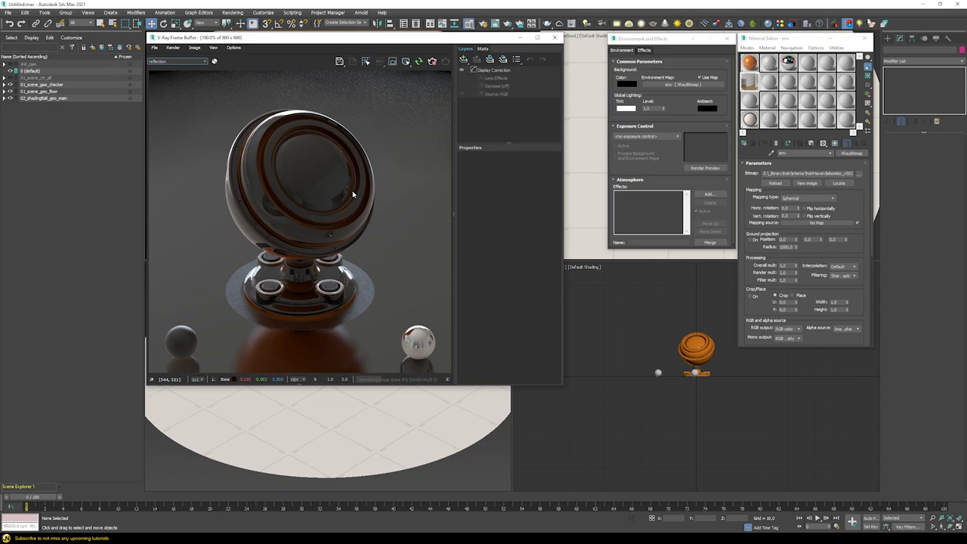
pyautogui.click(164, 61)
pyautogui.click(165, 69)
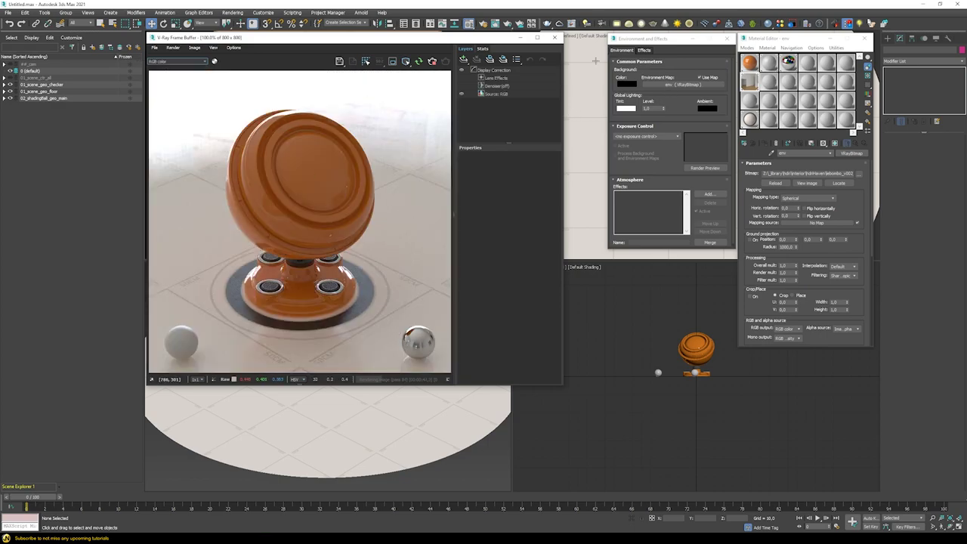
# Clear the env map from the scene's Environment Map
pyautogui.rightClick(666, 85)
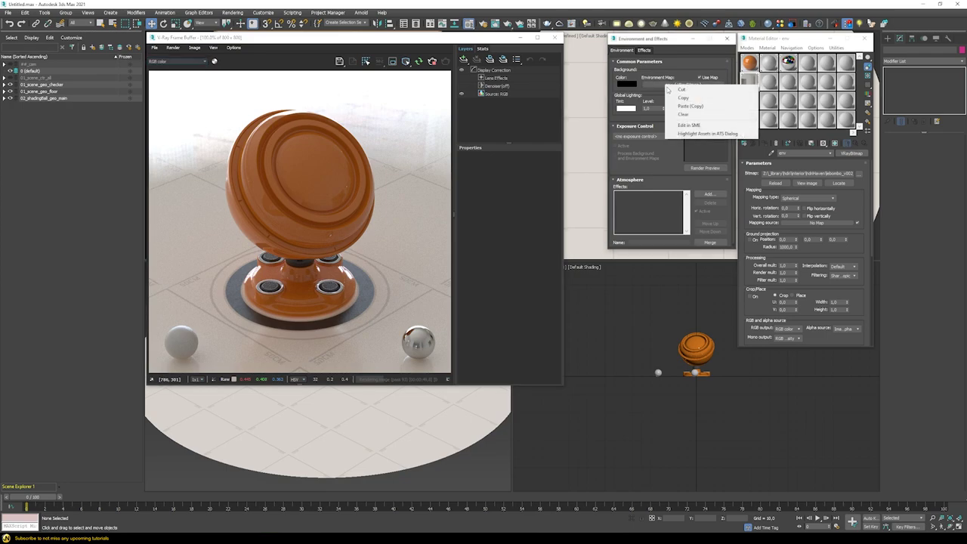
pyautogui.click(685, 115)
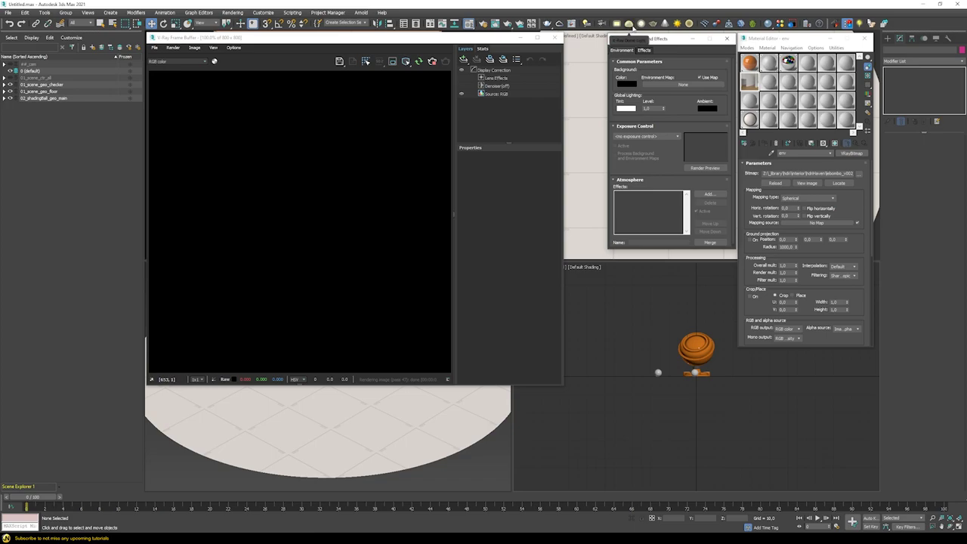
# Create a V-Ray dome light beside the shading ball and assign the env map as an instance to its texture
pyautogui.click(629, 27)
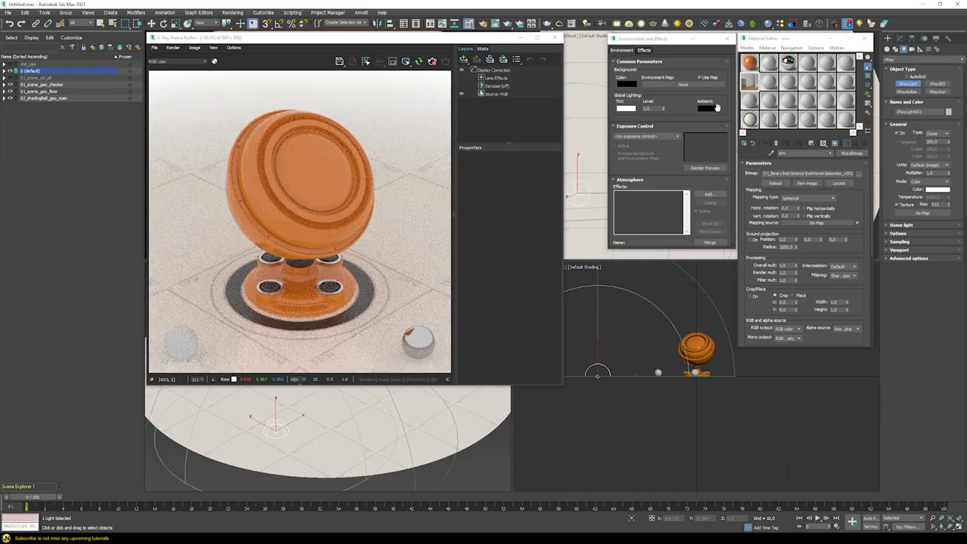
pyautogui.click(903, 49)
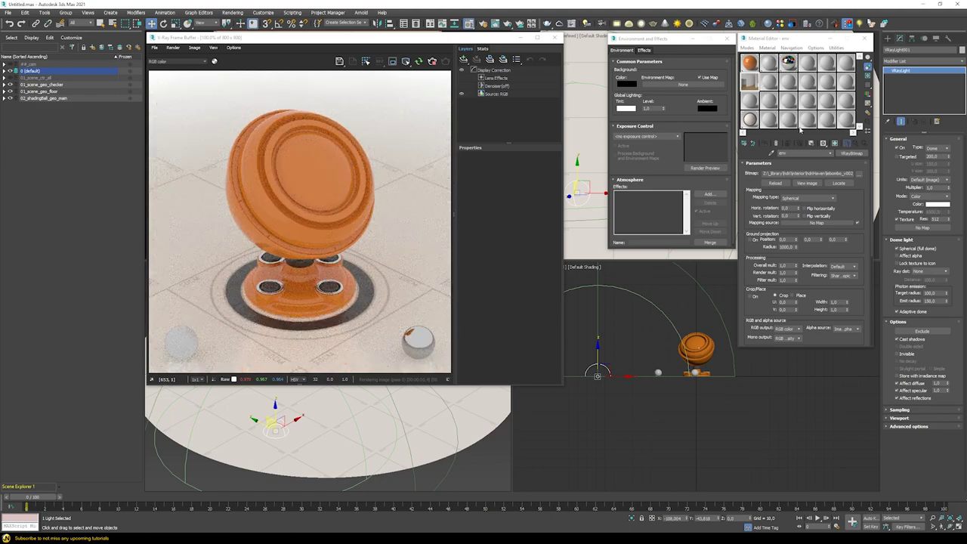
pyautogui.moveTo(910, 228); pyautogui.dragTo(682, 84)
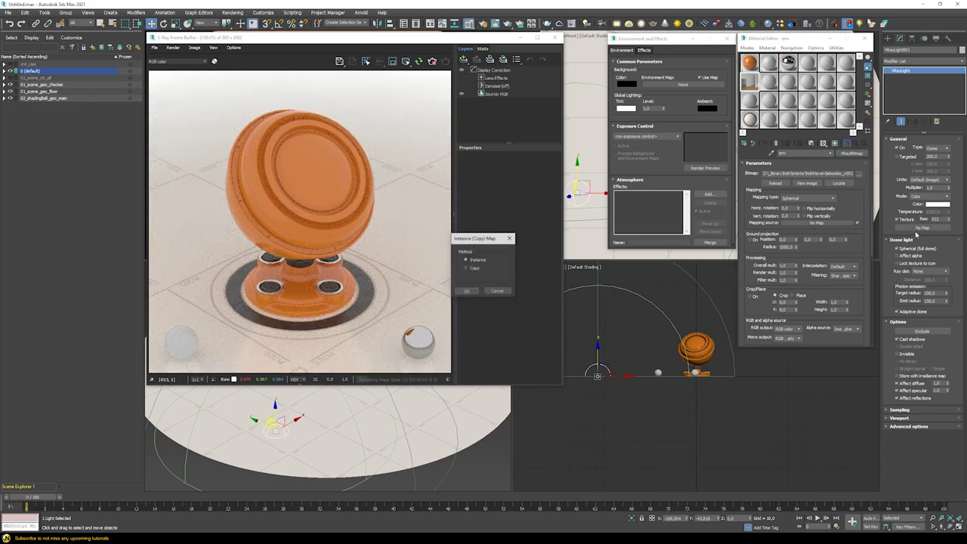
pyautogui.click(467, 291)
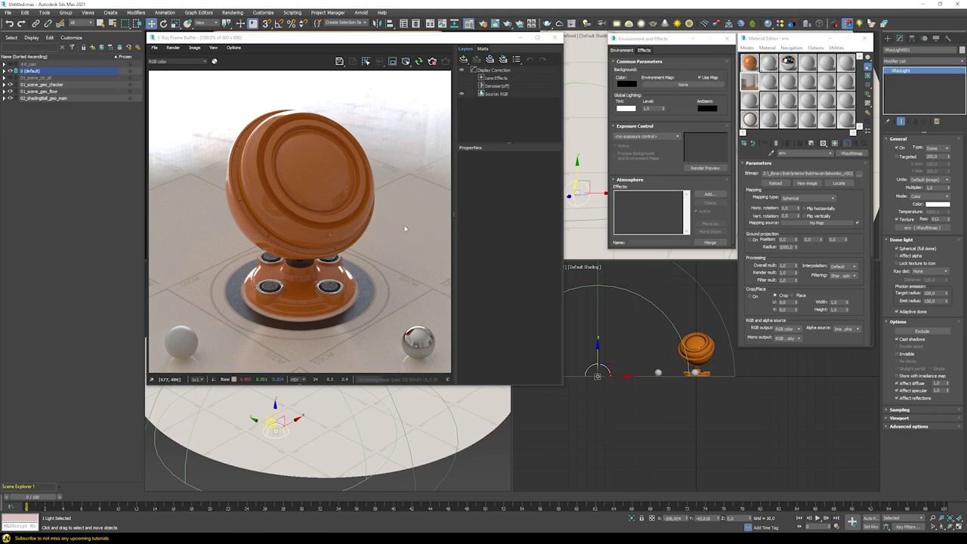
# Examine the dome-lit render's lighting, GI, specular and reflection elements, return to RGB color, and check the light's advanced options
pyautogui.click(173, 61)
pyautogui.click(162, 81)
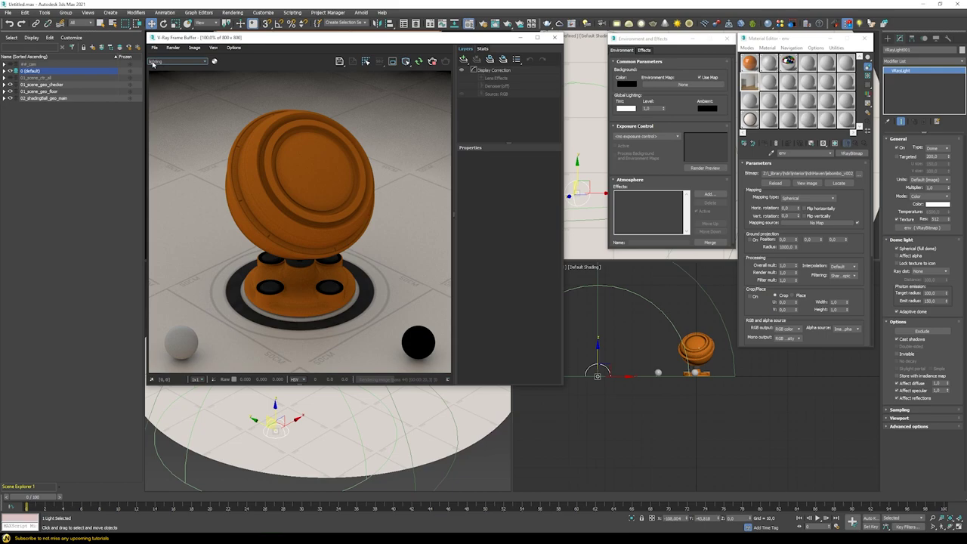
pyautogui.scroll(-3, 154, 64)
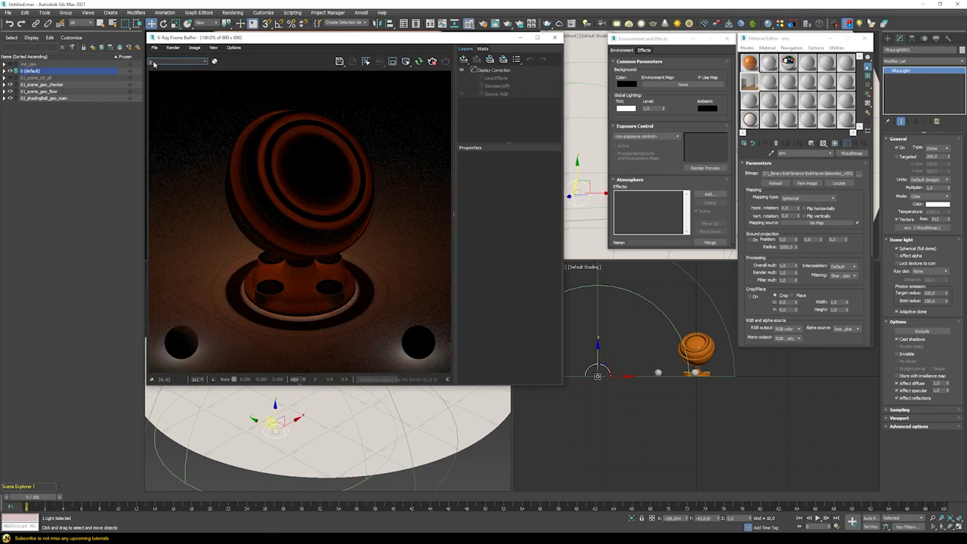
pyautogui.click(154, 64)
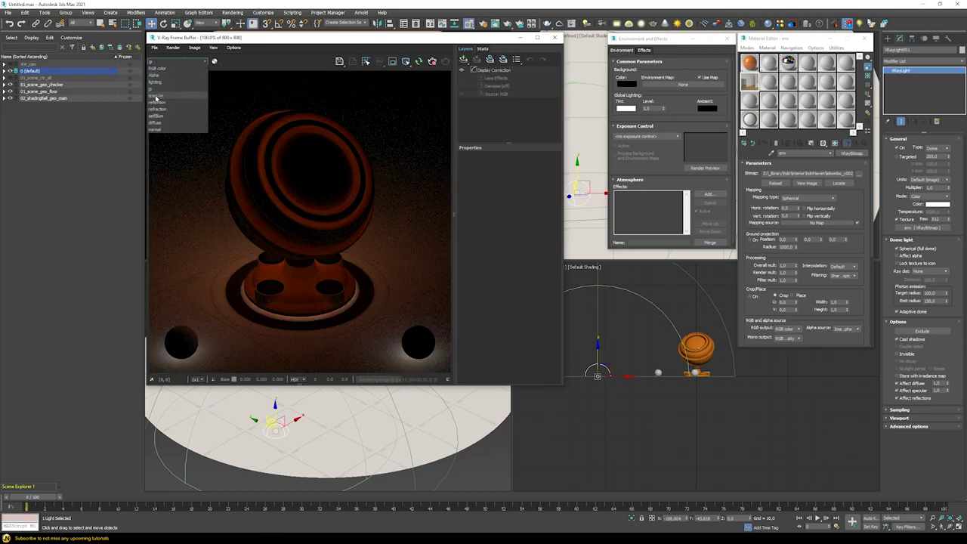
pyautogui.click(158, 96)
pyautogui.click(174, 62)
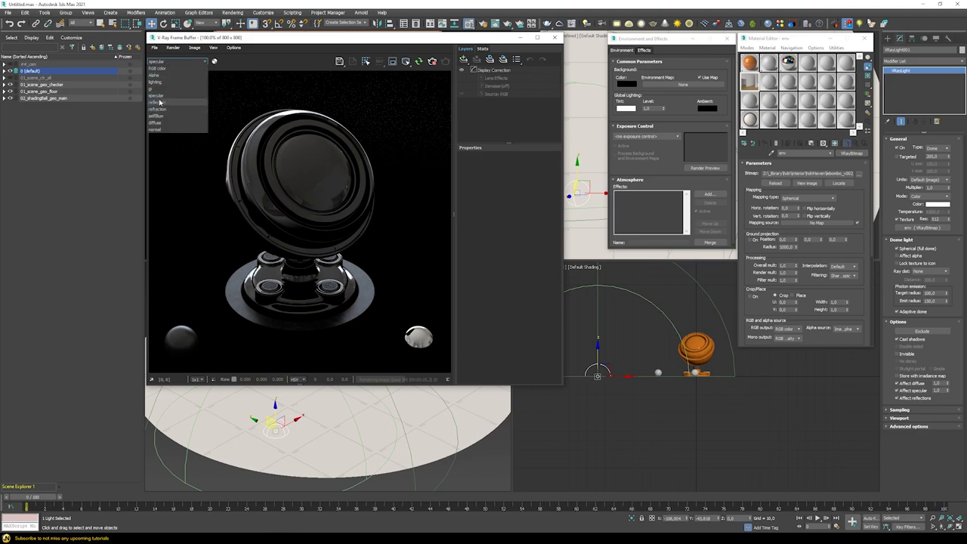
pyautogui.click(163, 109)
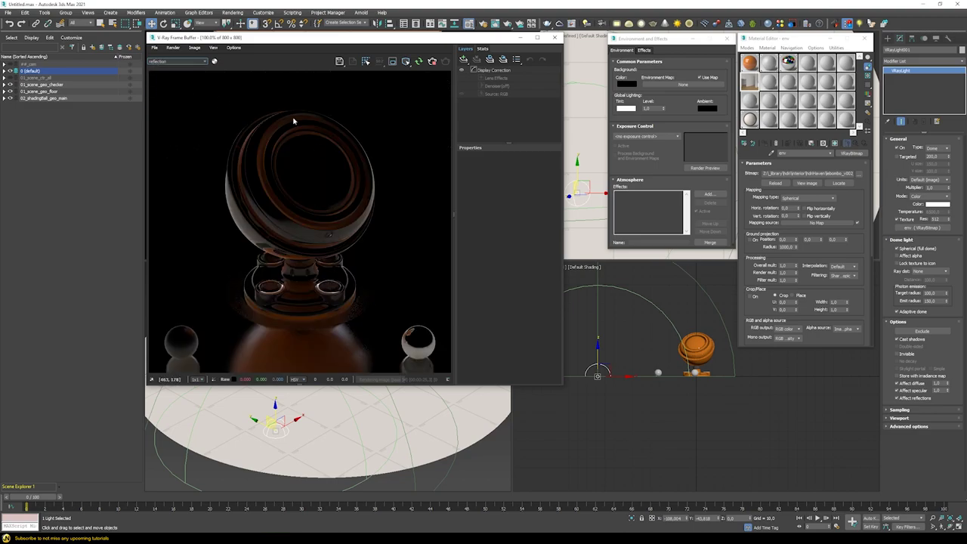
pyautogui.click(160, 61)
pyautogui.click(156, 73)
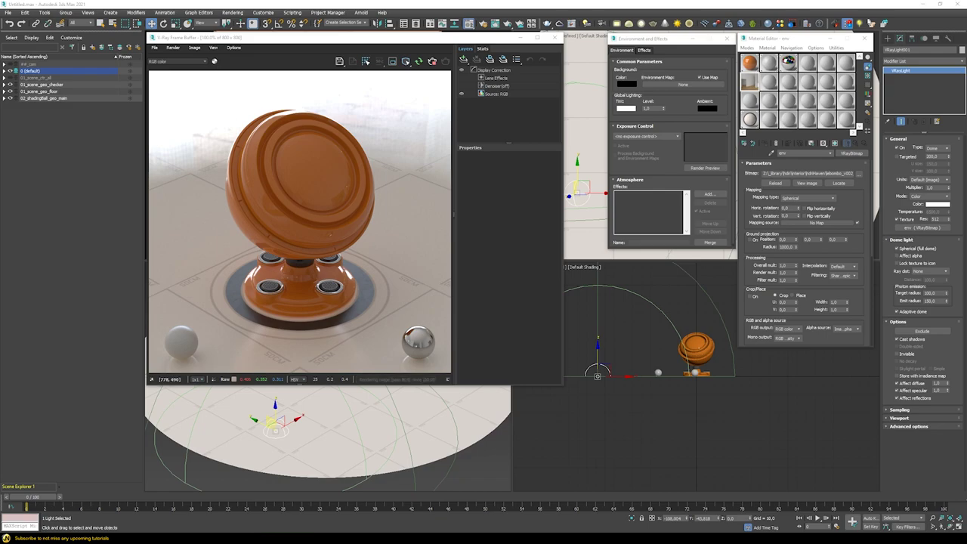
pyautogui.click(890, 427)
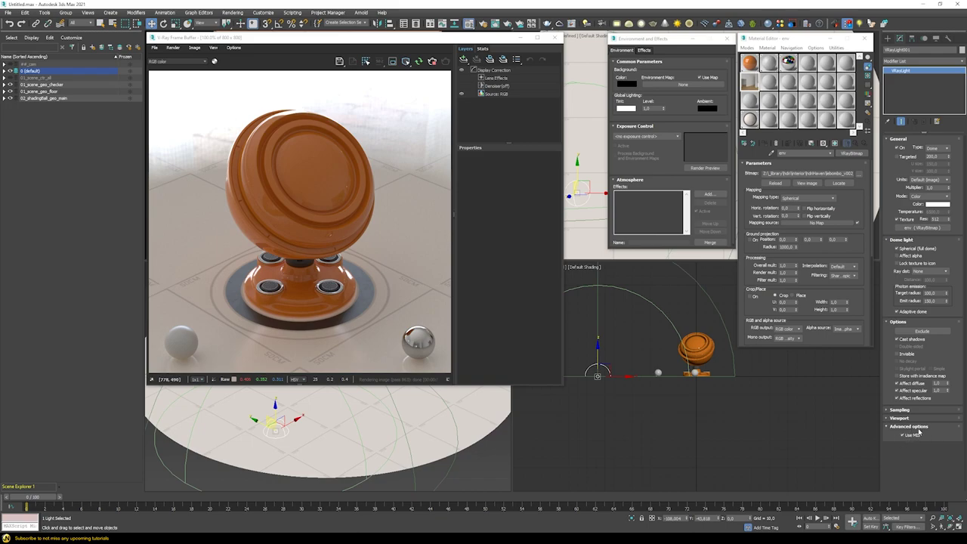
pyautogui.click(907, 428)
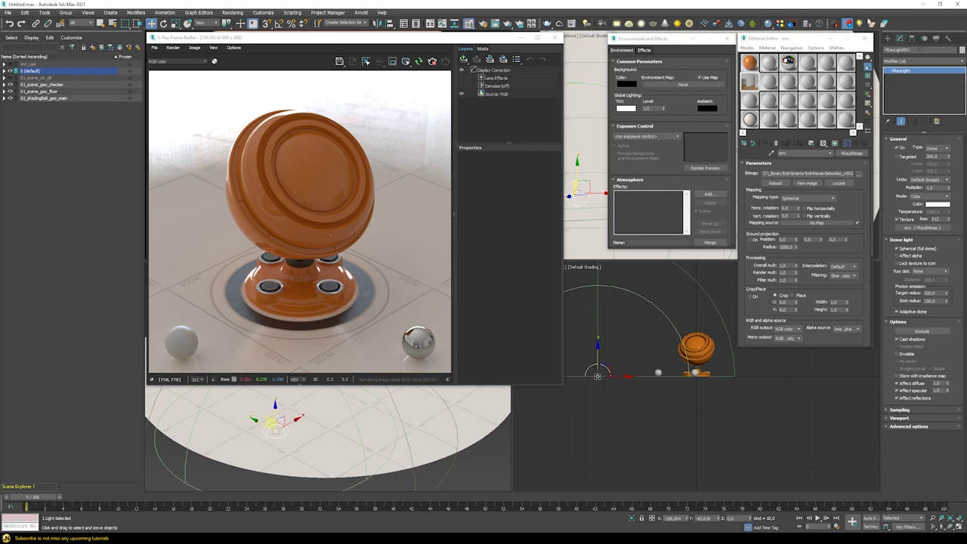
# Name the dome light lgt_env, then stop the interactive render and close the environment, frame buffer and material windows
pyautogui.click(646, 41)
pyautogui.click(435, 63)
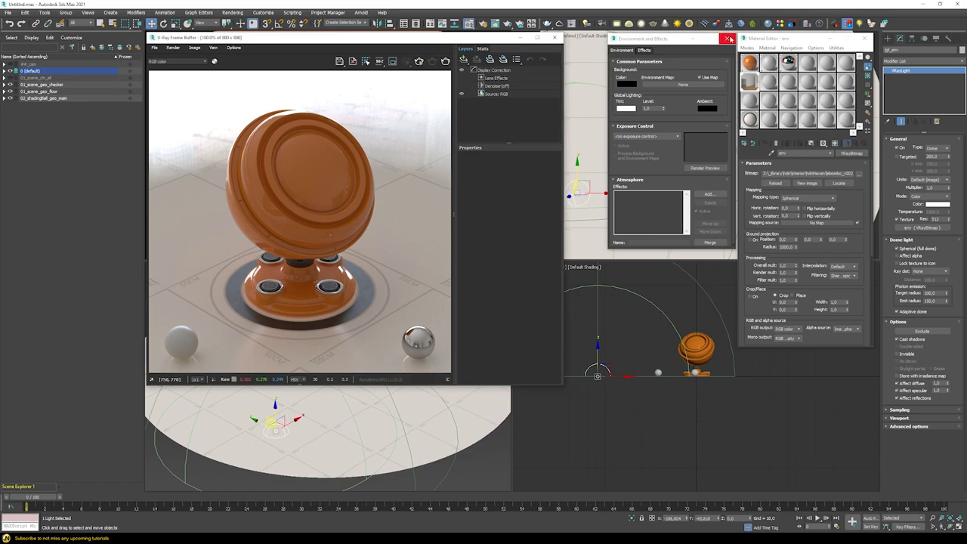
pyautogui.click(728, 38)
pyautogui.click(556, 37)
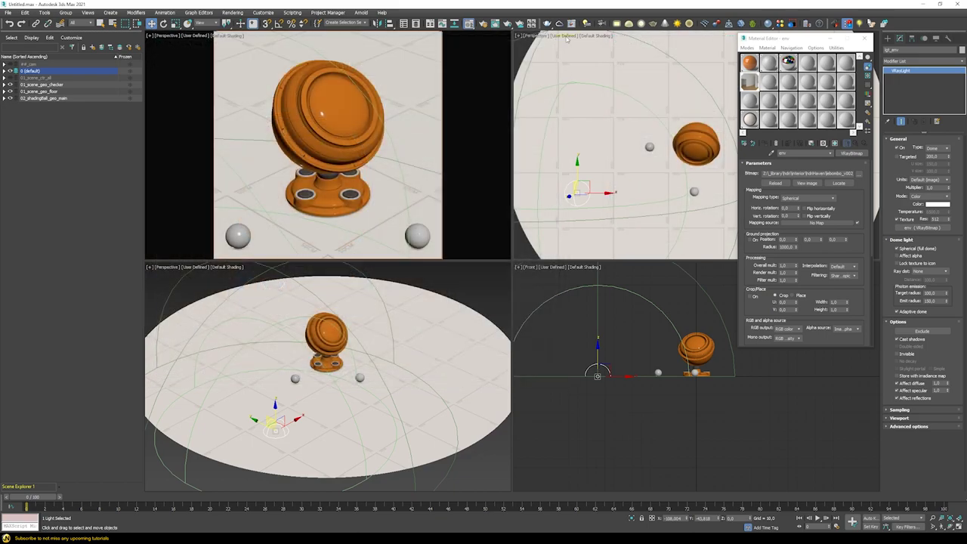
pyautogui.click(863, 38)
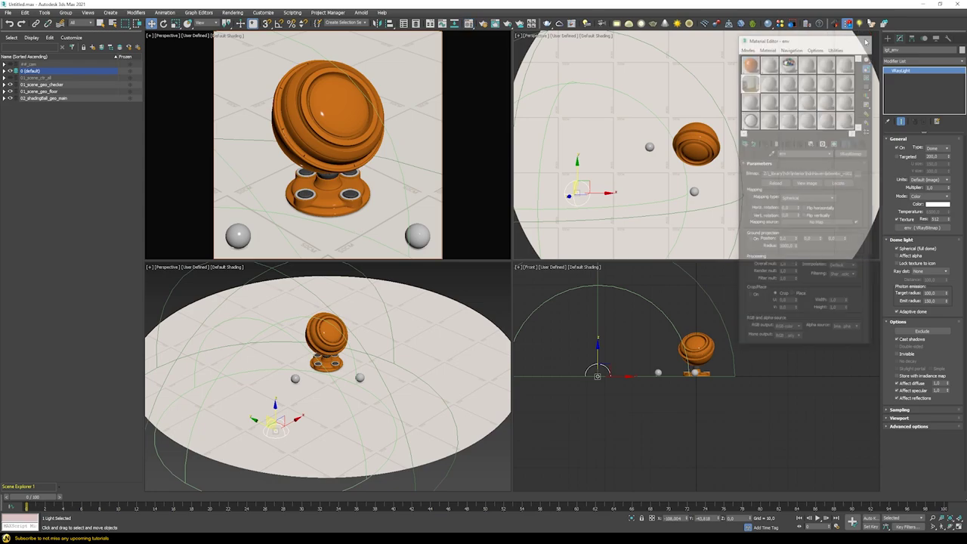
# Add the dome light to a new layer and rename that layer ##_lgt
pyautogui.rightClick(78, 72)
pyautogui.moveTo(92, 149)
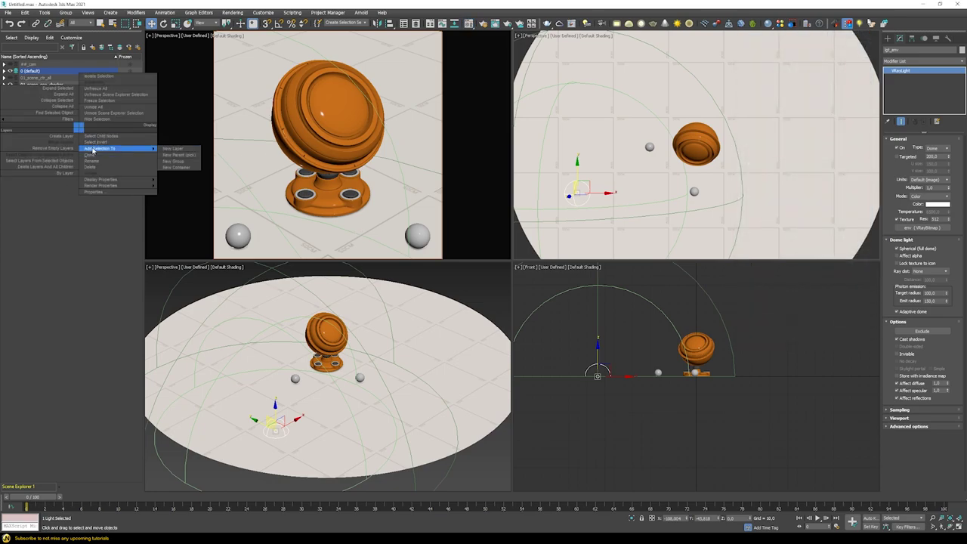
pyautogui.click(173, 149)
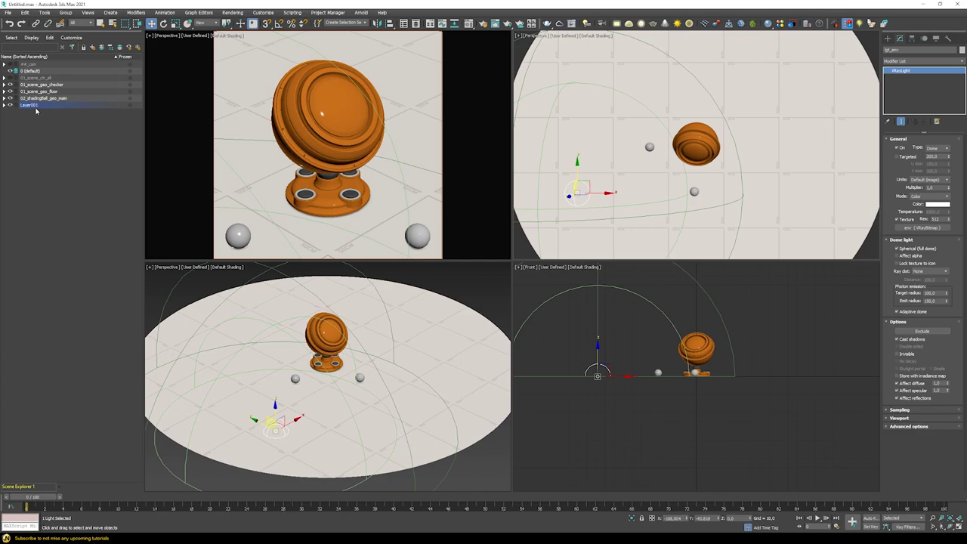
pyautogui.click(31, 106)
pyautogui.click(32, 106)
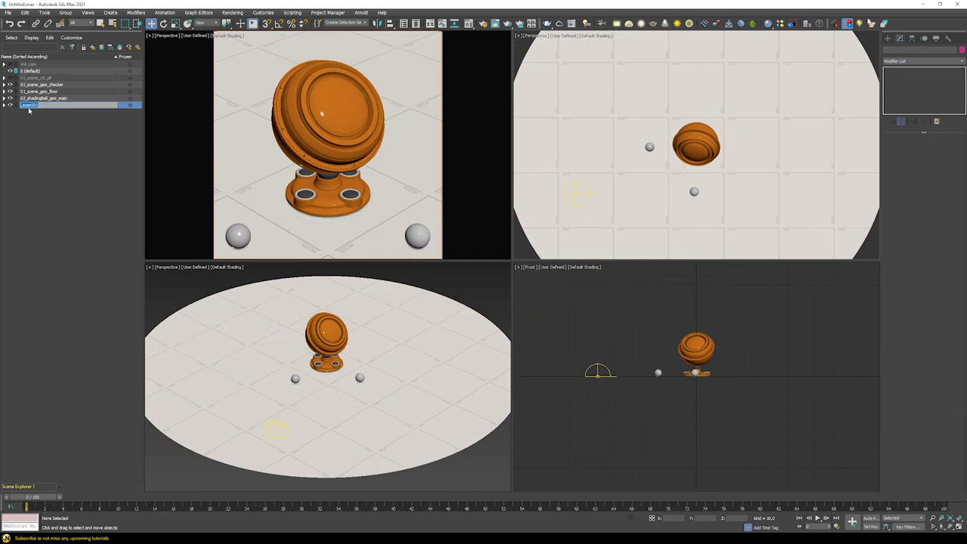
pyautogui.write('##_lgt')
pyautogui.press('Return')
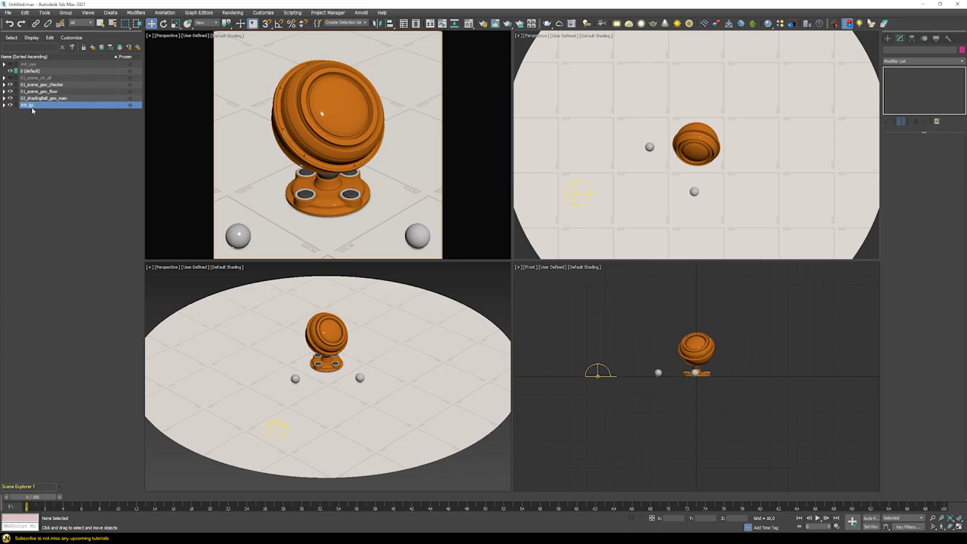
# Re-sort the scene list by name and check the contents of the ##_lgt layer
pyautogui.click(30, 58)
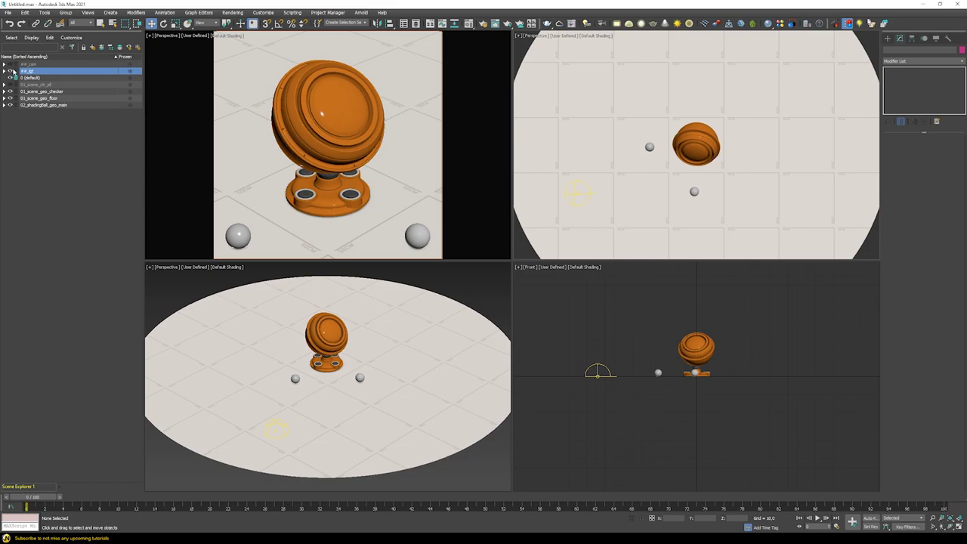
pyautogui.click(4, 71)
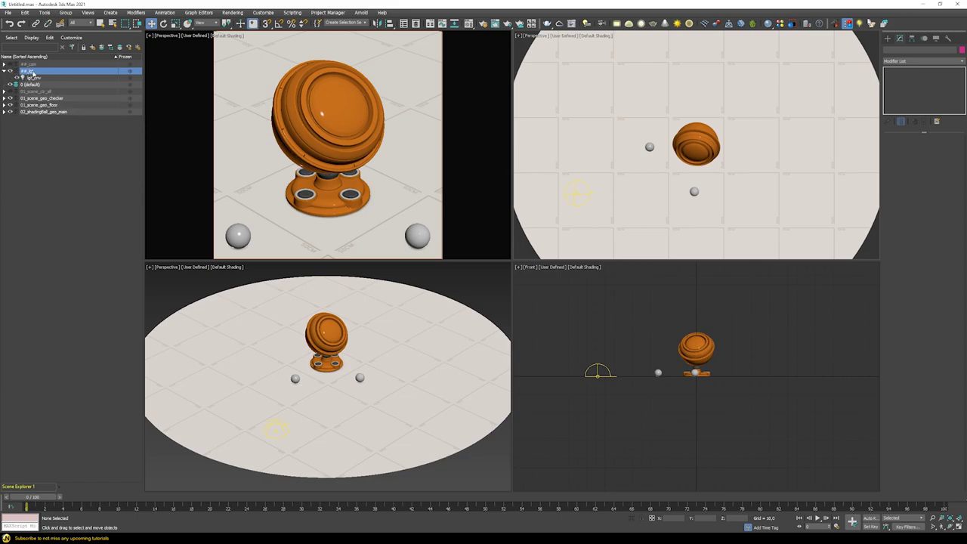
pyautogui.click(10, 71)
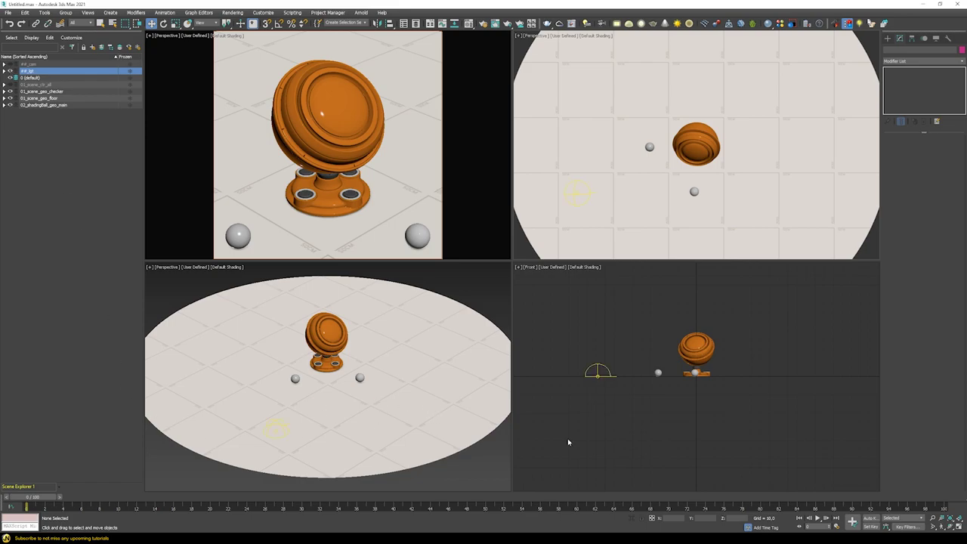
# Center the dome light at X 0 and Y 0, and raise it above the shading ball to a Z of about 64
pyautogui.click(599, 370)
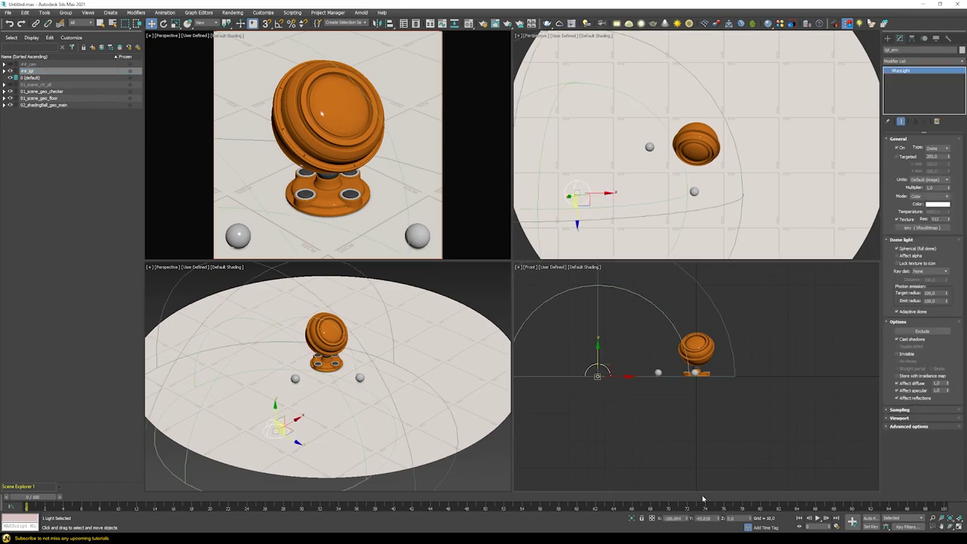
pyautogui.rightClick(685, 519)
pyautogui.rightClick(720, 520)
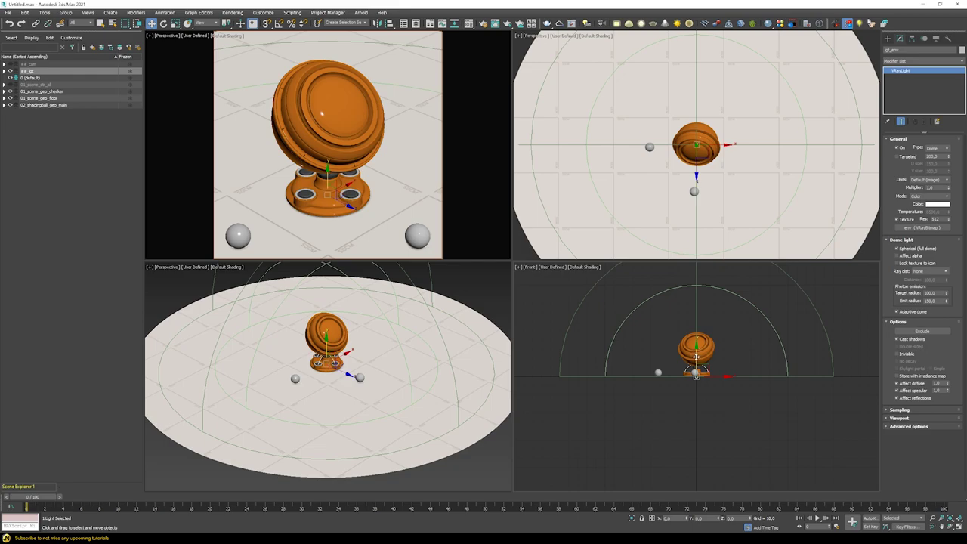
pyautogui.moveTo(701, 345); pyautogui.dragTo(703, 294)
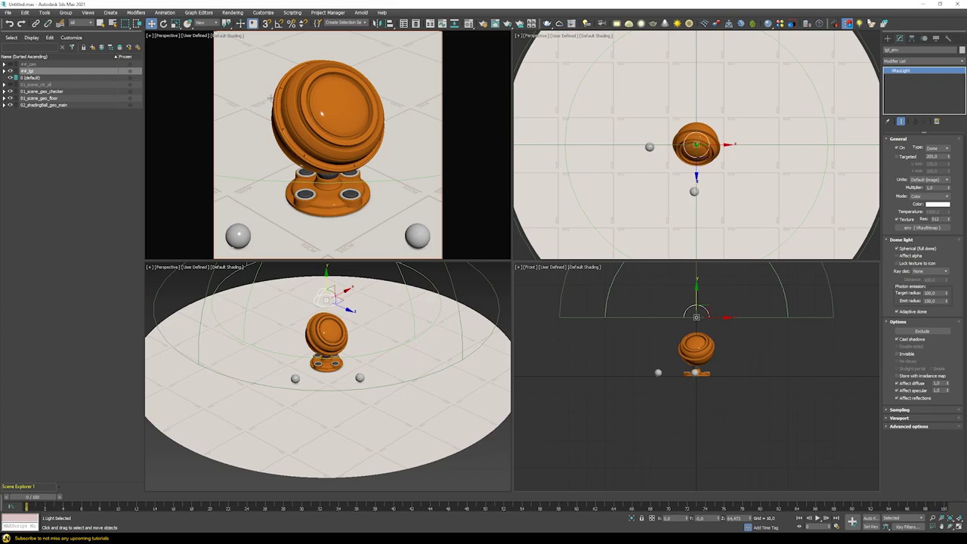
# Start the interactive render of the shading ball view and enable Lock texture to icon on the dome light
pyautogui.rightClick(270, 98)
pyautogui.rightClick(274, 136)
pyautogui.click(313, 229)
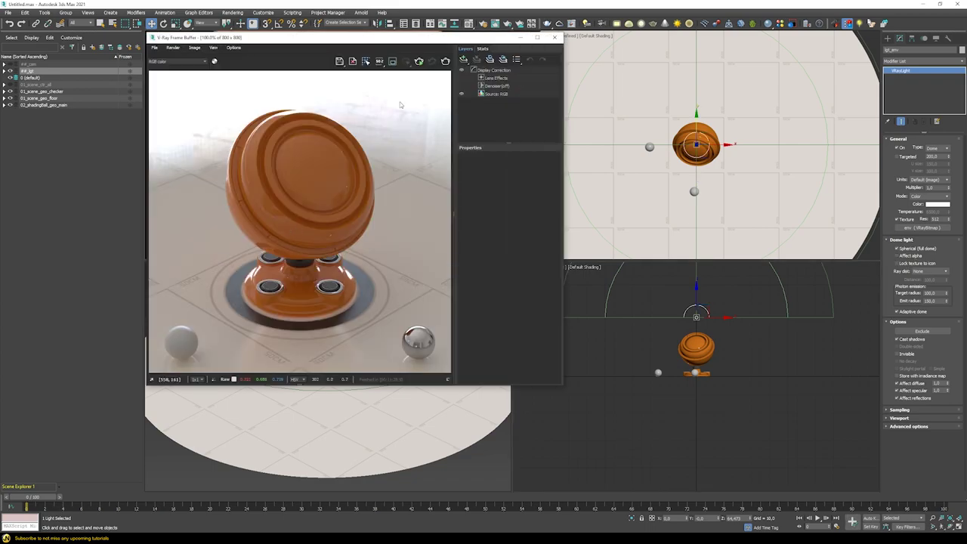
pyautogui.click(421, 62)
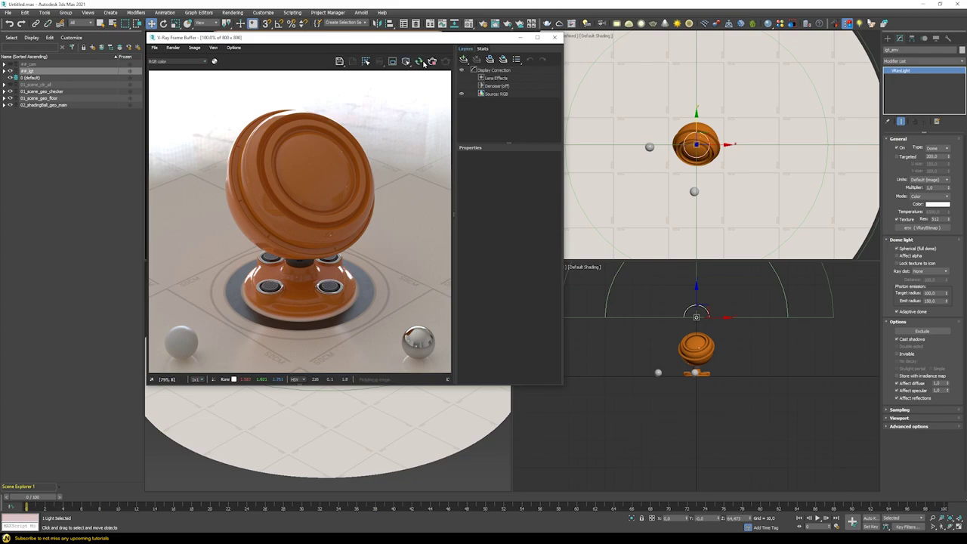
pyautogui.click(897, 264)
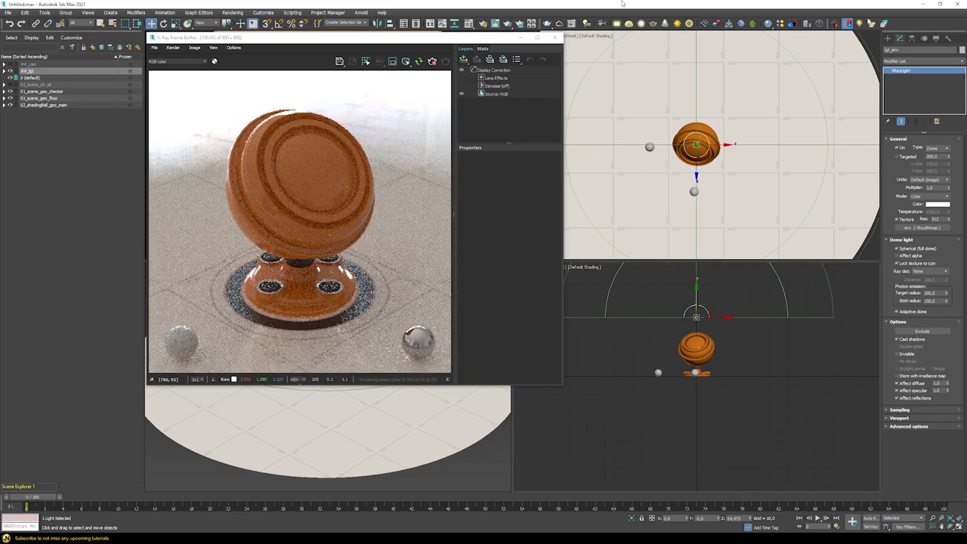
# Rotate the dome light around its vertical axis to reposition the HDRI lighting, settling on a Z rotation of -100
pyautogui.press('e')
pyautogui.moveTo(717, 317); pyautogui.dragTo(627, 326)
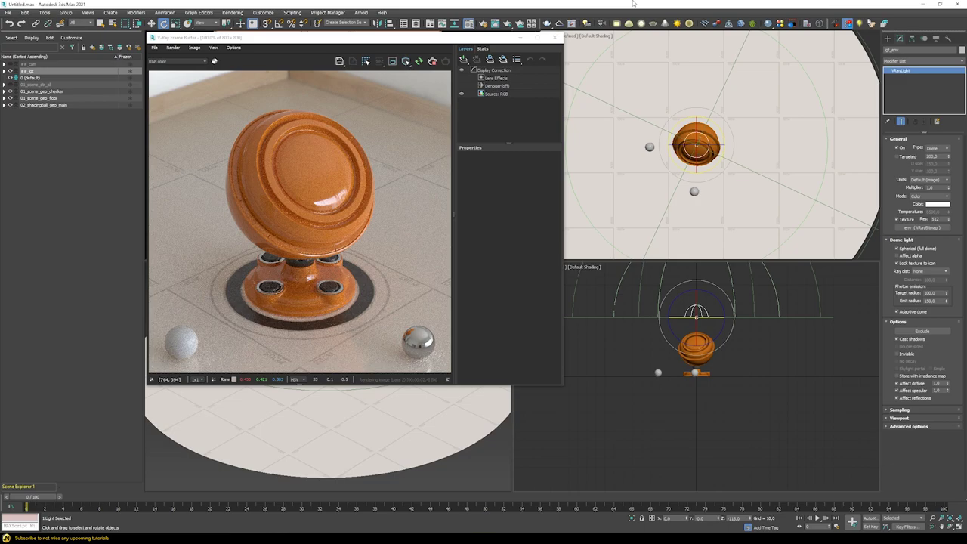
pyautogui.press('m')
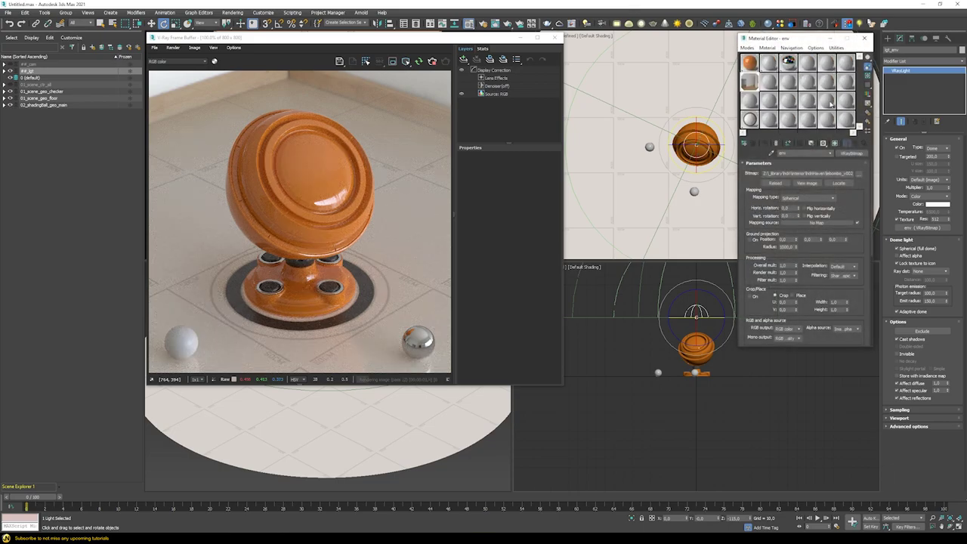
pyautogui.click(864, 37)
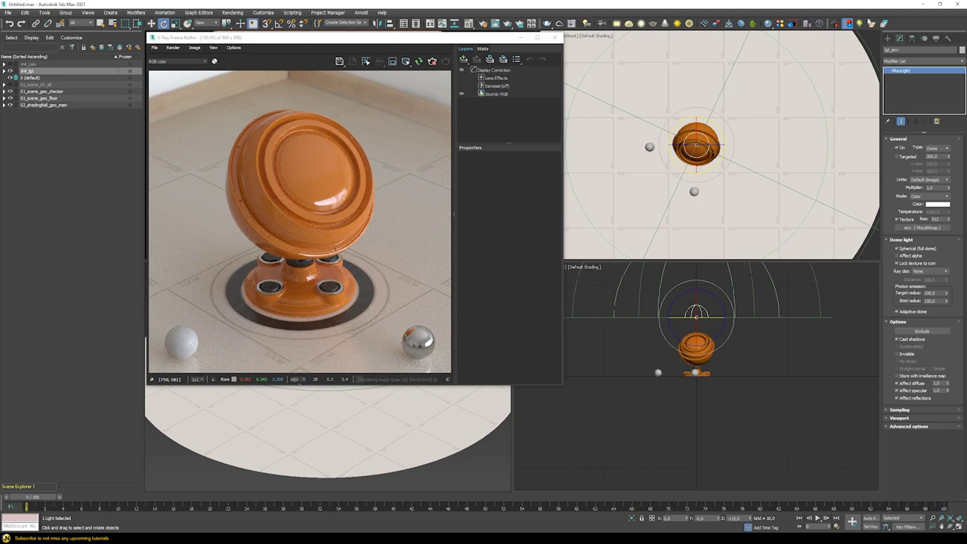
pyautogui.doubleClick(735, 518)
pyautogui.press('Return')
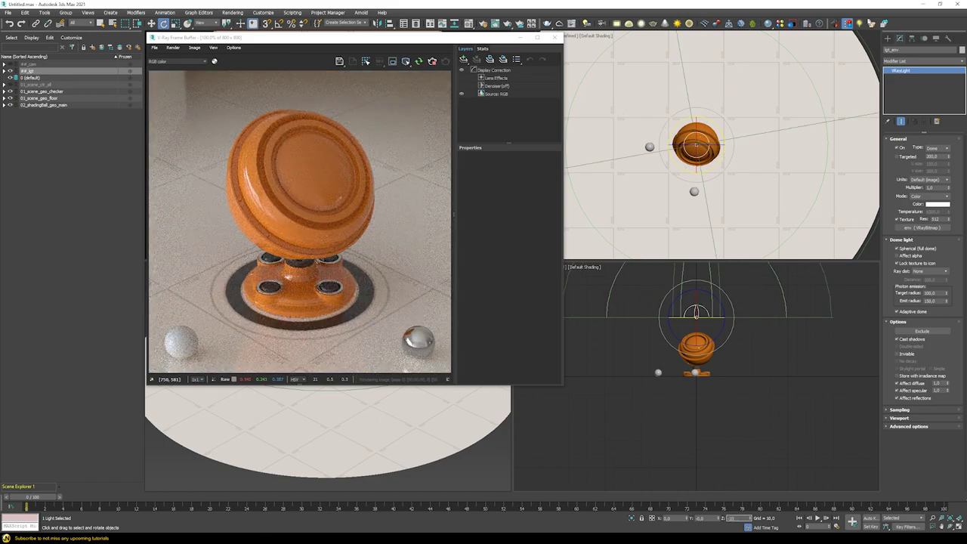
pyautogui.press('Return')
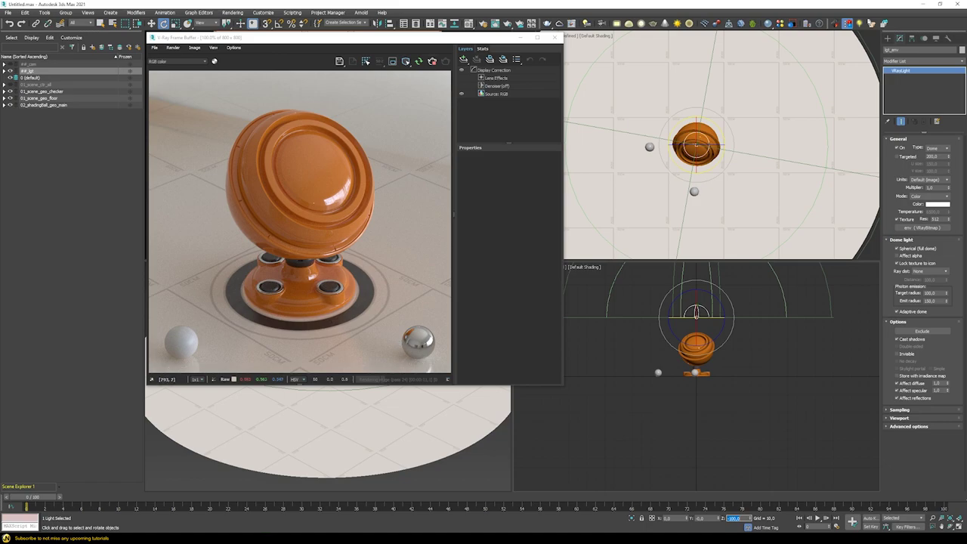
# Try the dome light's Invisible option against the HDRI background behind the shading ball, and leave it disabled
pyautogui.moveTo(358, 38); pyautogui.dragTo(659, 140)
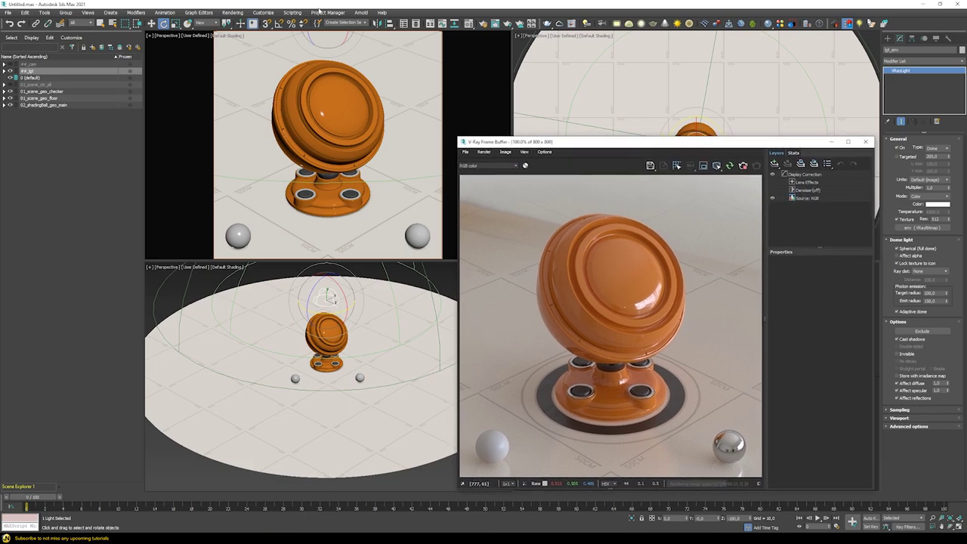
pyautogui.keyDown('alt'); pyautogui.moveTo(332, 119); pyautogui.dragTo(385, 129, button='middle'); pyautogui.keyUp('alt')
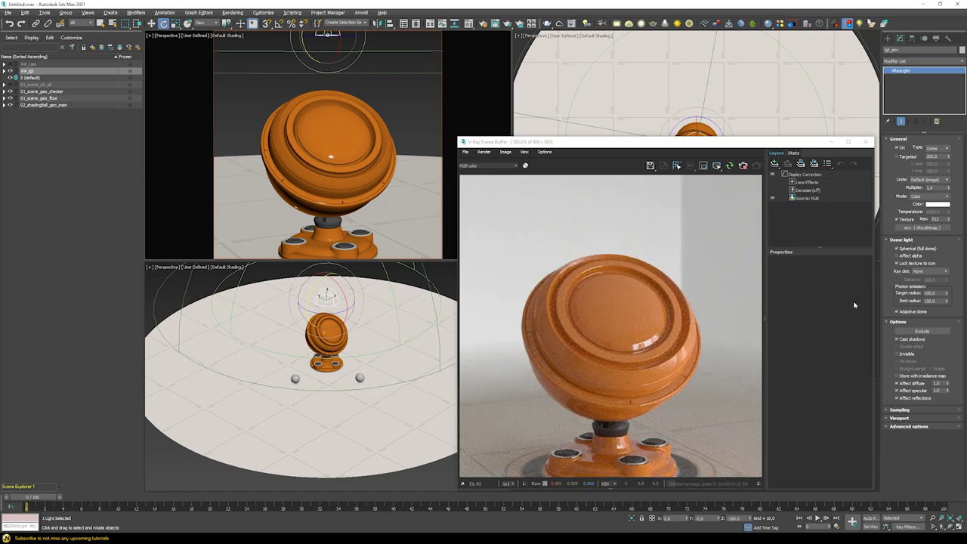
pyautogui.keyDown('alt'); pyautogui.moveTo(385, 223); pyautogui.dragTo(300, 204, button='middle'); pyautogui.keyUp('alt')
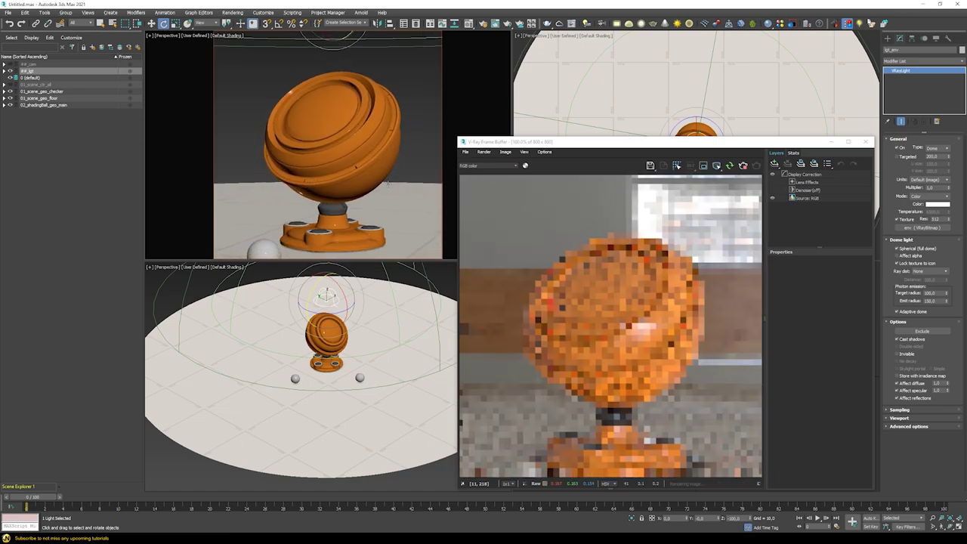
pyautogui.click(897, 353)
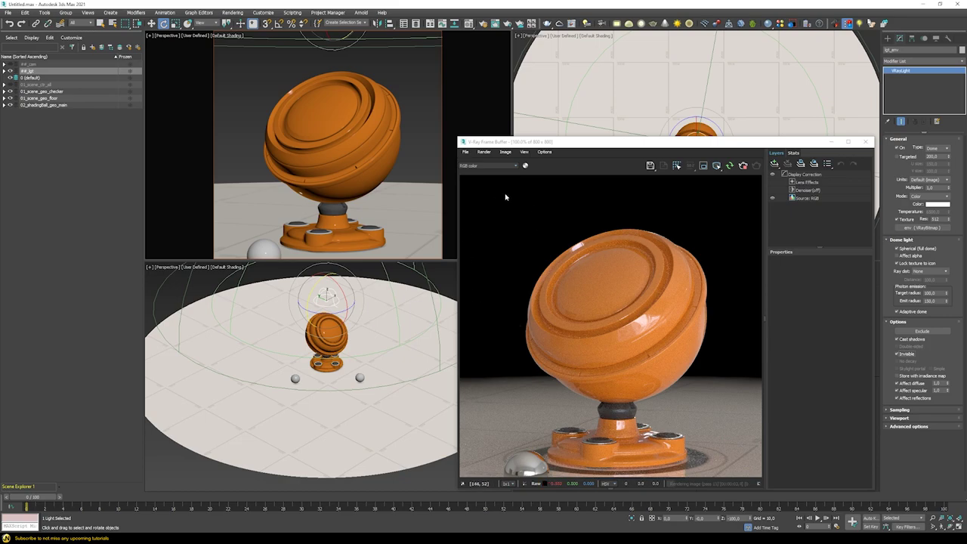
pyautogui.click(901, 358)
pyautogui.click(900, 357)
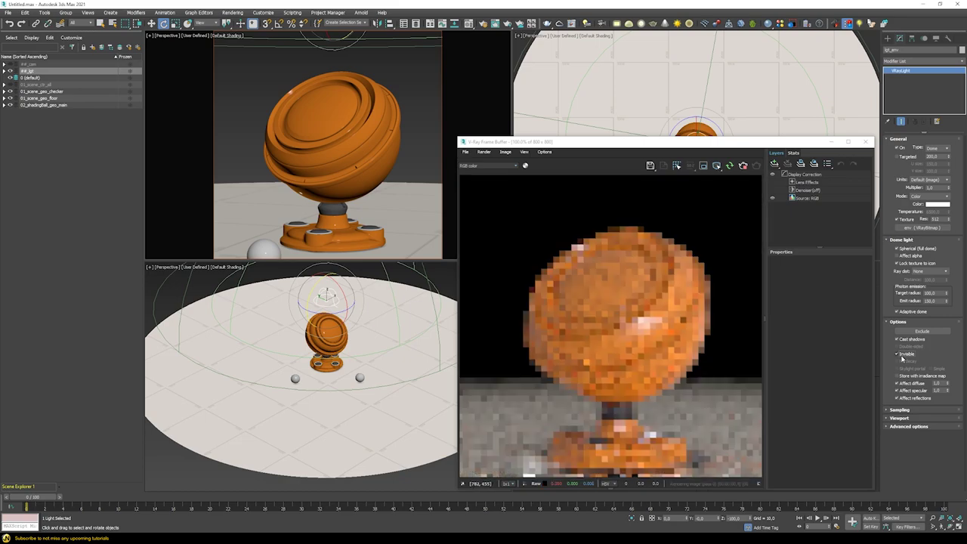
pyautogui.click(901, 357)
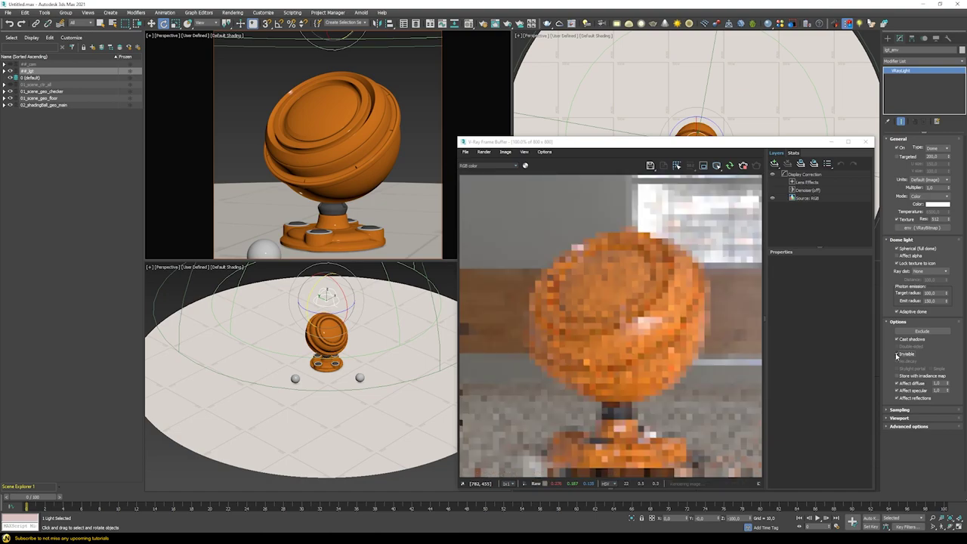
# Enable the Invisible option on the dome light
pyautogui.click(901, 357)
# Try a light grey environment background colour behind the shading ball
pyautogui.press('8')
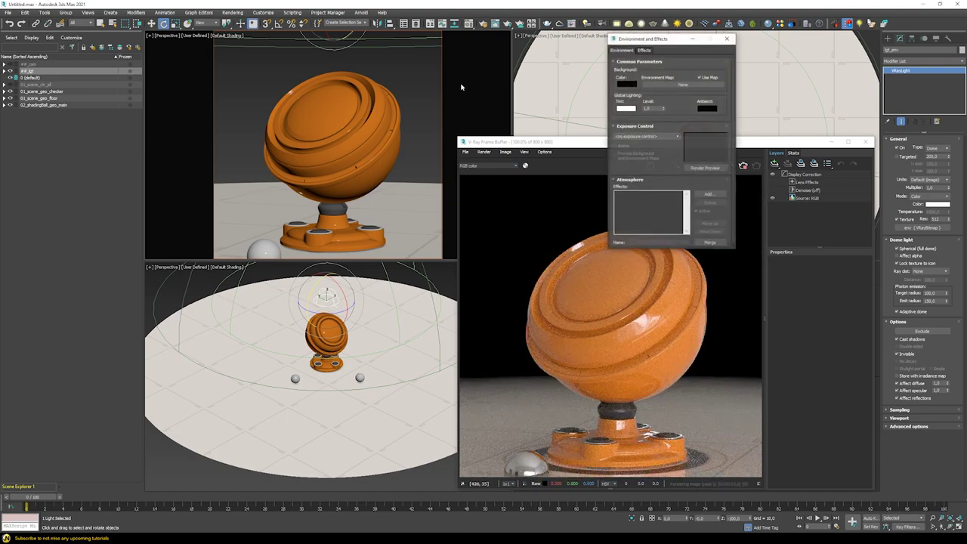
pyautogui.click(630, 83)
pyautogui.moveTo(276, 88)
pyautogui.mouseDown()
pyautogui.moveTo(261, 88)
pyautogui.moveTo(272, 89)
pyautogui.mouseUp()
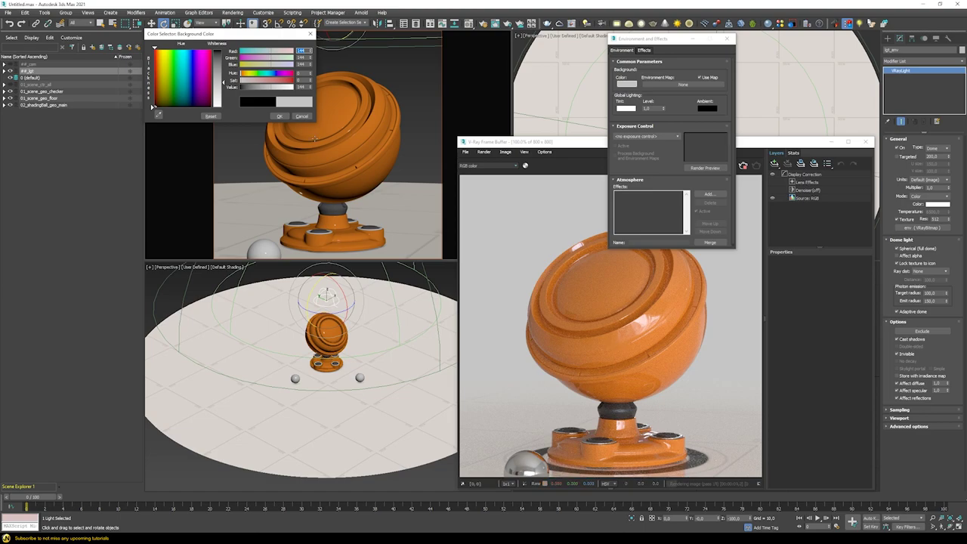
pyautogui.click(302, 117)
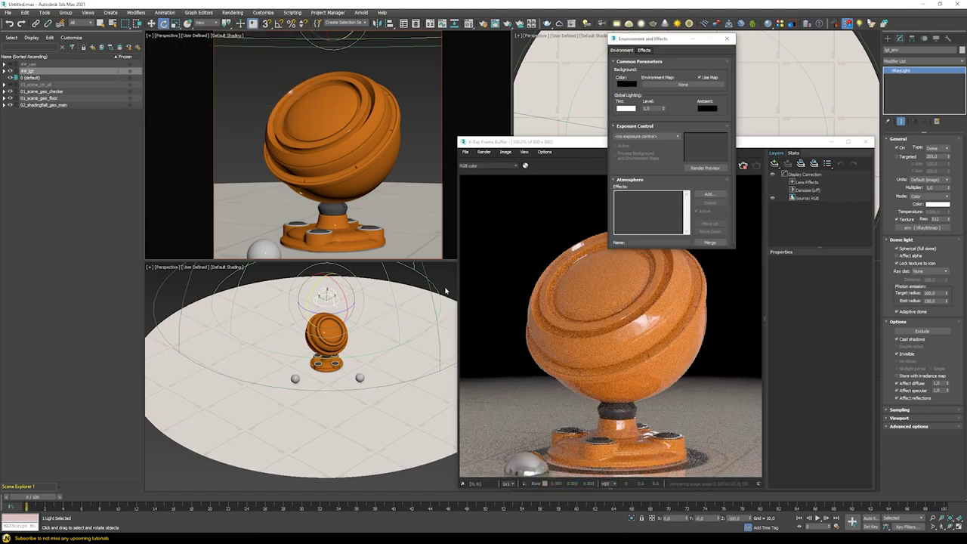
# Copy the dome light straight up above the original as lgt_bg, and link the two dome lights together
pyautogui.keyDown('alt'); pyautogui.moveTo(357, 330); pyautogui.dragTo(331, 345, button='middle'); pyautogui.keyUp('alt')
pyautogui.press('w')
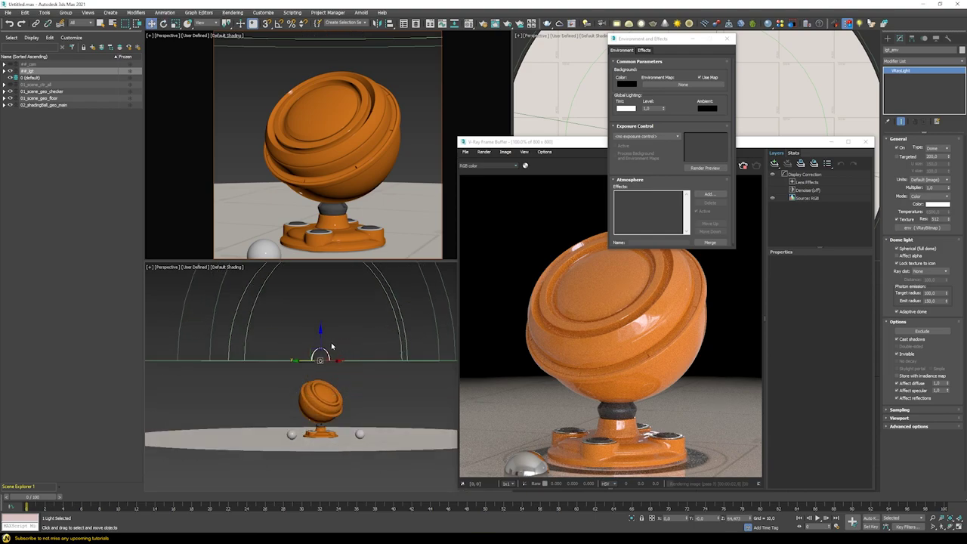
pyautogui.keyDown('shift'); pyautogui.moveTo(326, 340); pyautogui.dragTo(325, 315); pyautogui.keyUp('shift')
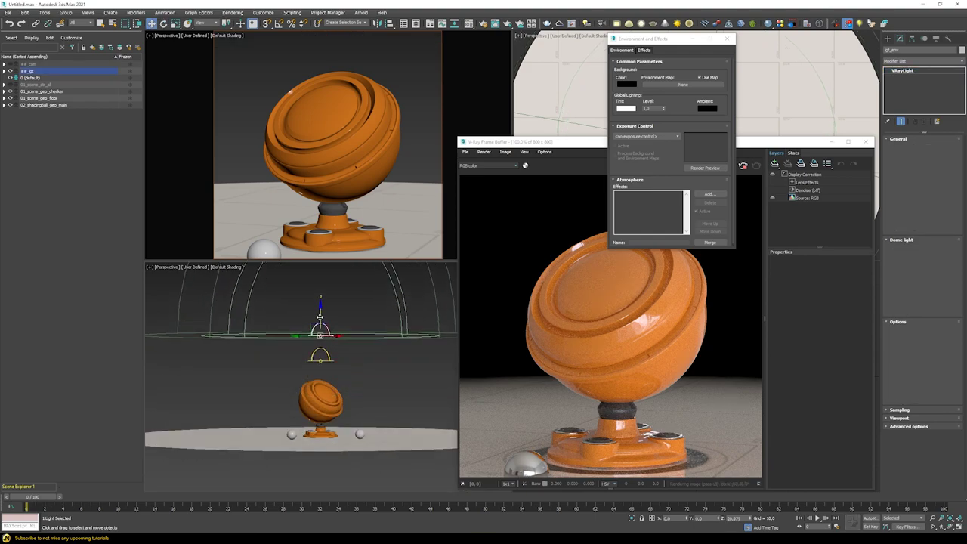
pyautogui.press('Return')
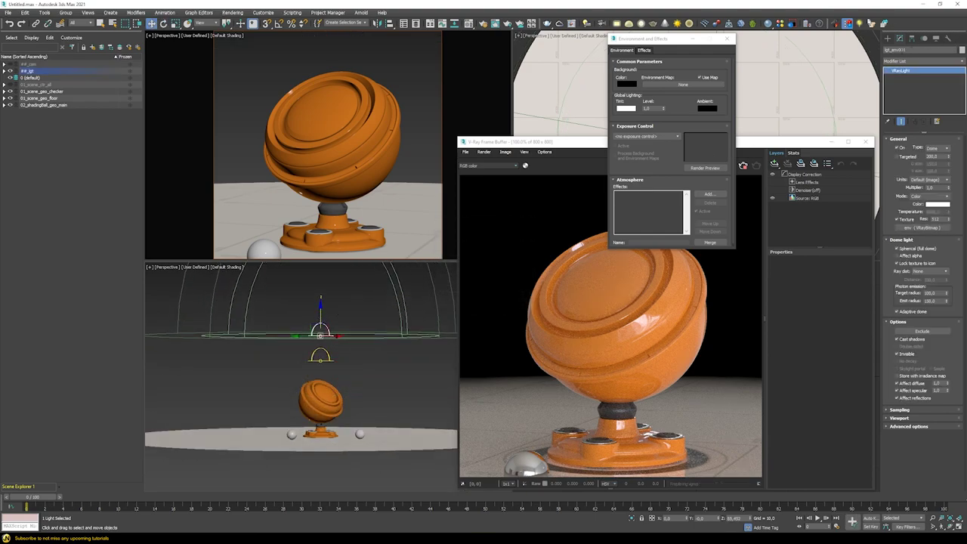
pyautogui.write('lgt_bg')
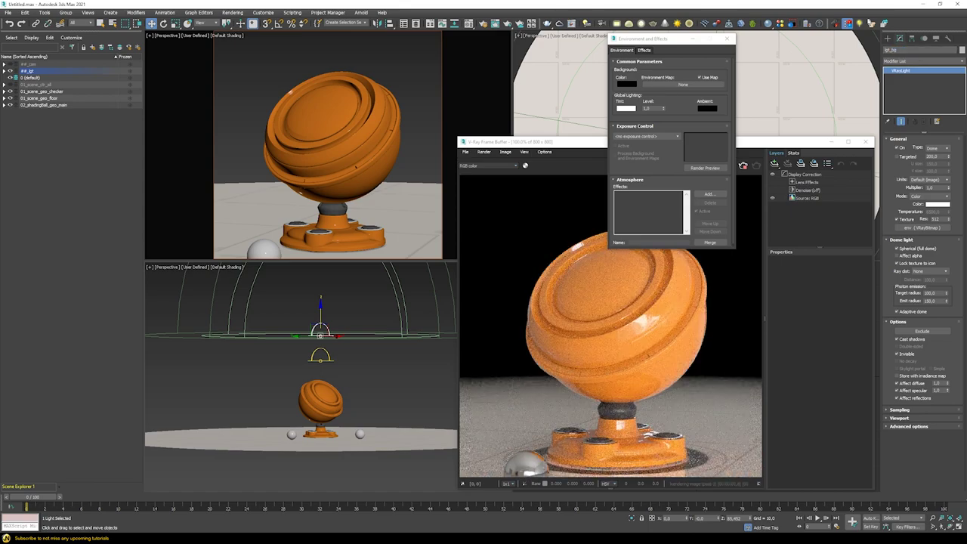
pyautogui.click(35, 23)
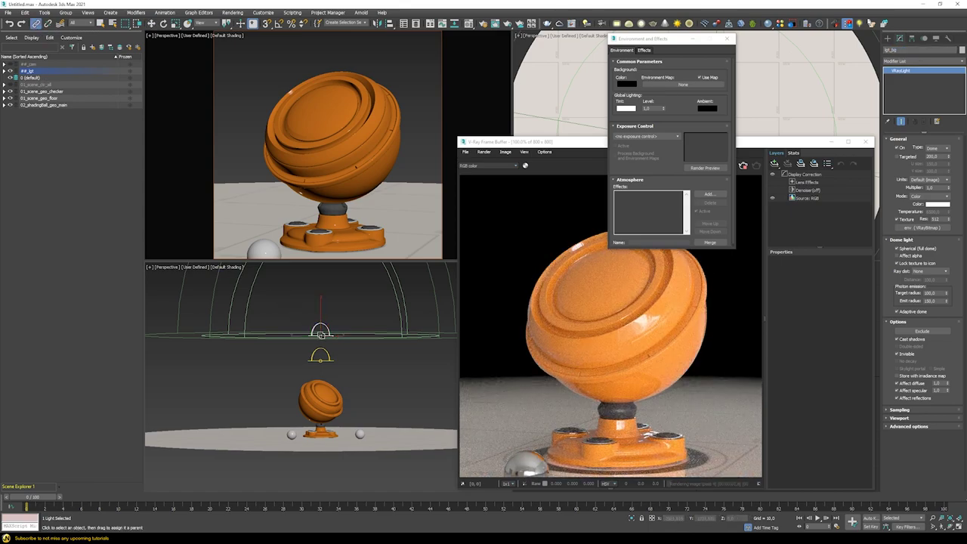
pyautogui.moveTo(320, 356); pyautogui.dragTo(323, 332)
# Duplicate the env HDRI map into the neighbouring Material Editor slot as bg, and browse for its HDR image
pyautogui.click(468, 23)
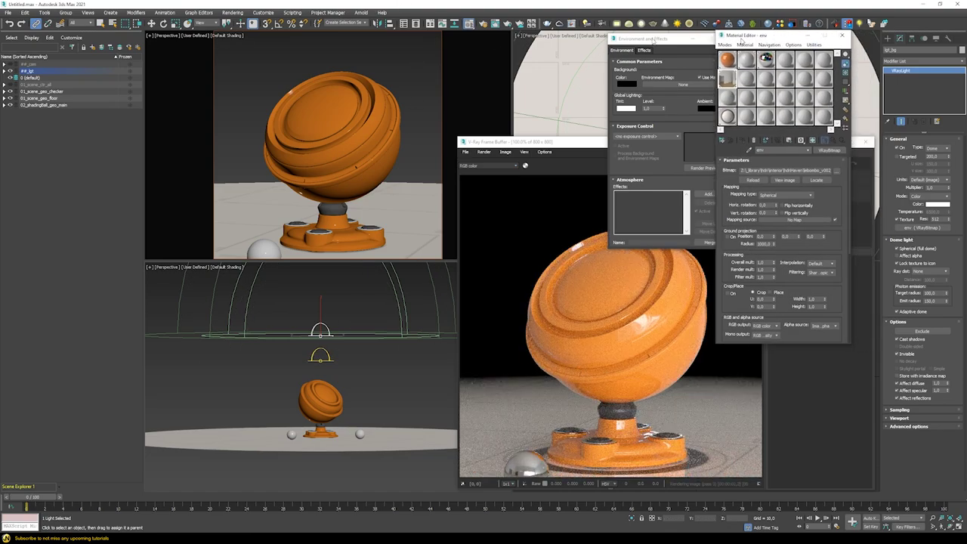
pyautogui.moveTo(762, 39); pyautogui.dragTo(331, 62)
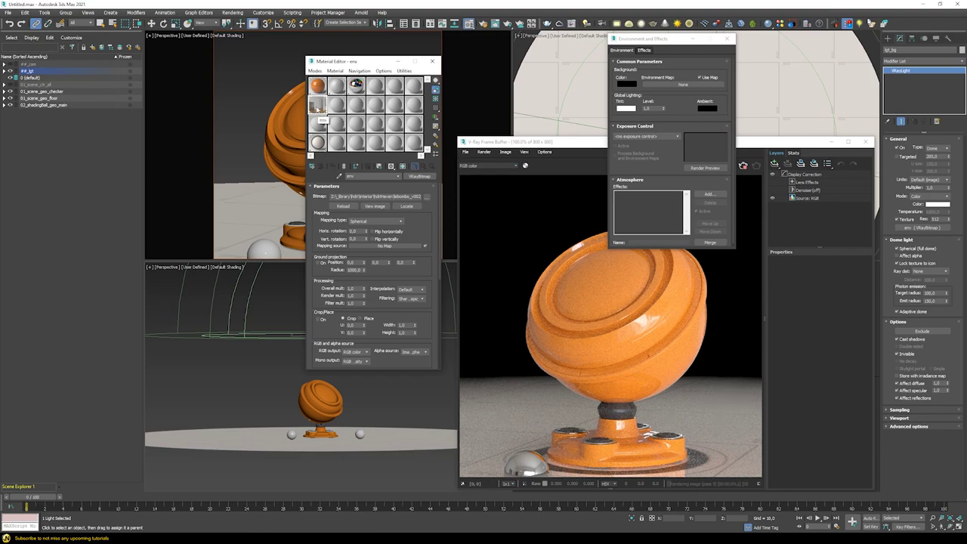
pyautogui.click(317, 85)
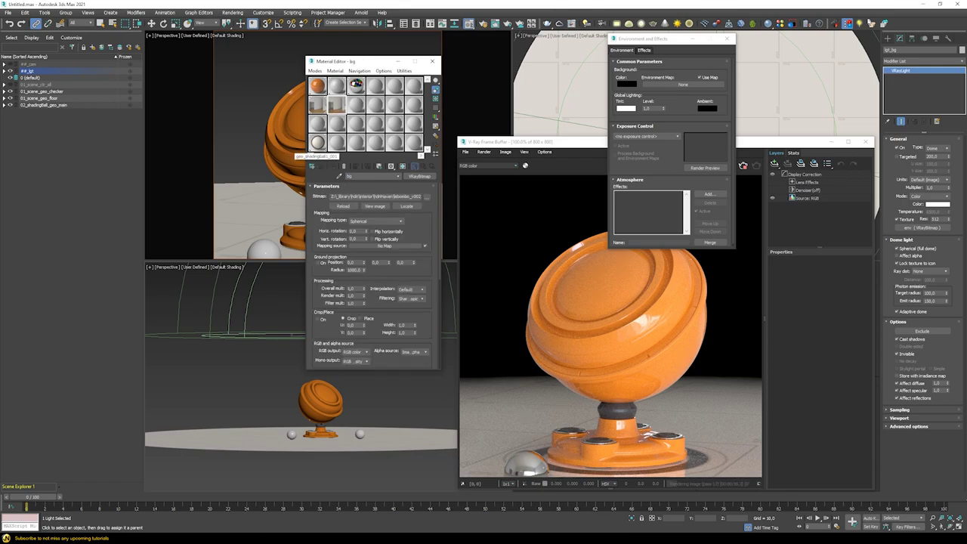
pyautogui.click(428, 197)
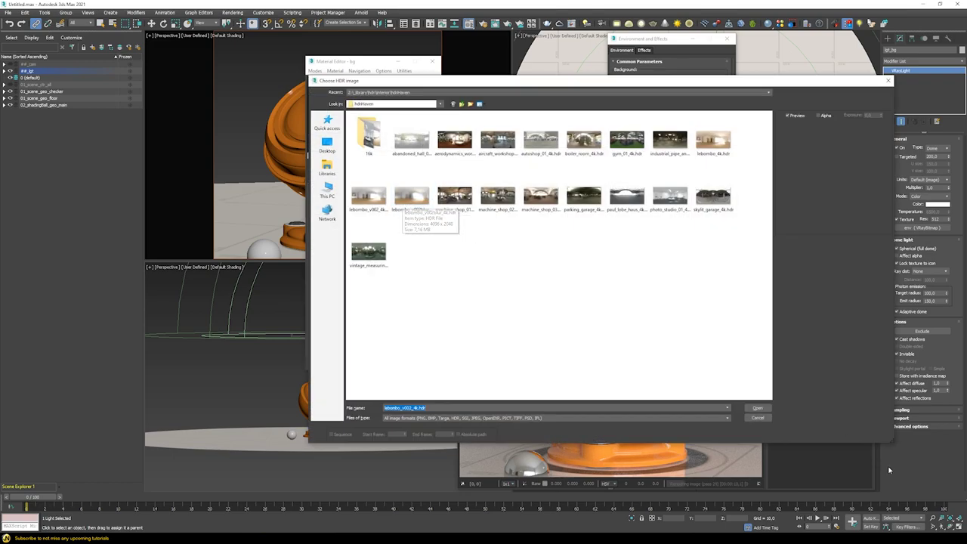
pyautogui.click(757, 408)
# Set the bg map's blur offset to 0.25 and check the result in an enlarged map preview
pyautogui.scroll(-5, 431, 323)
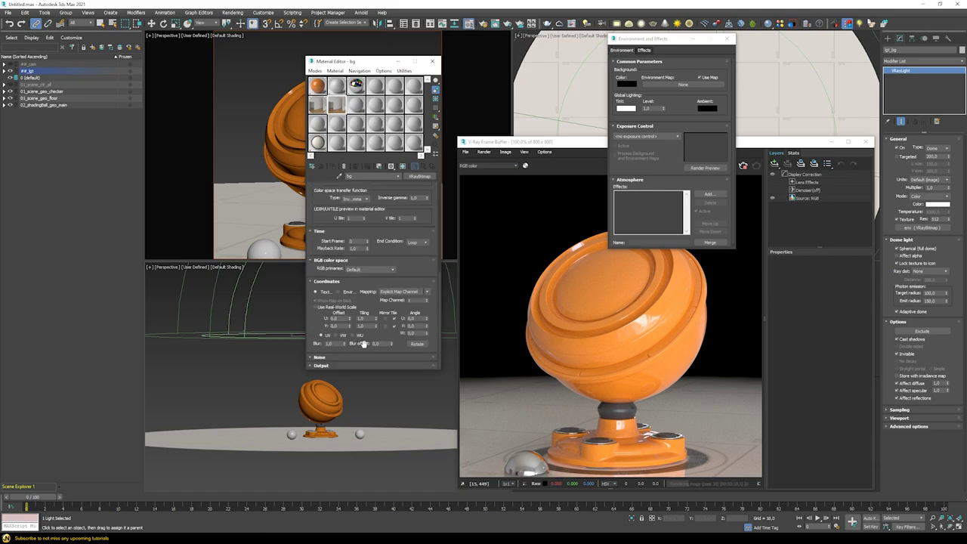
pyautogui.doubleClick(374, 343)
pyautogui.write('0')
pyautogui.press('Return')
pyautogui.doubleClick(377, 344)
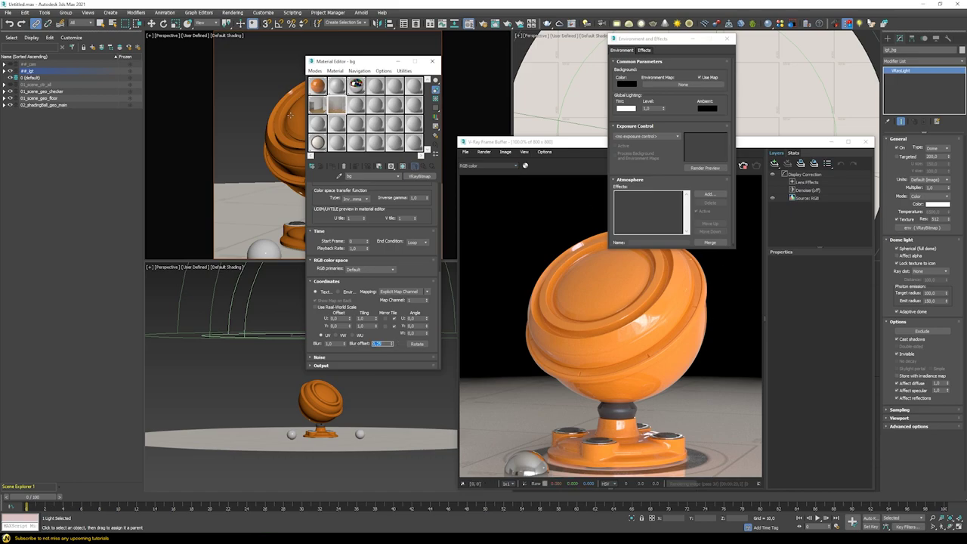
pyautogui.doubleClick(335, 105)
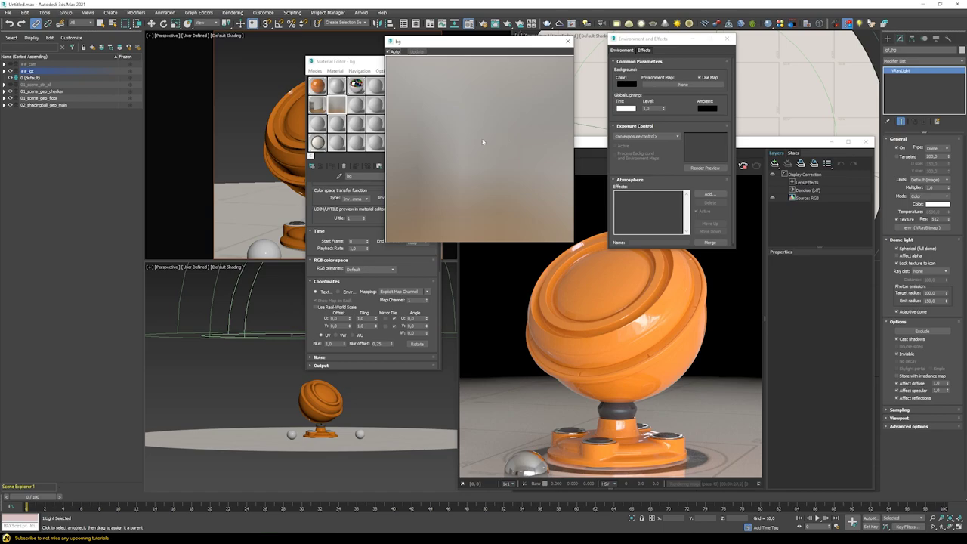
pyautogui.click(568, 40)
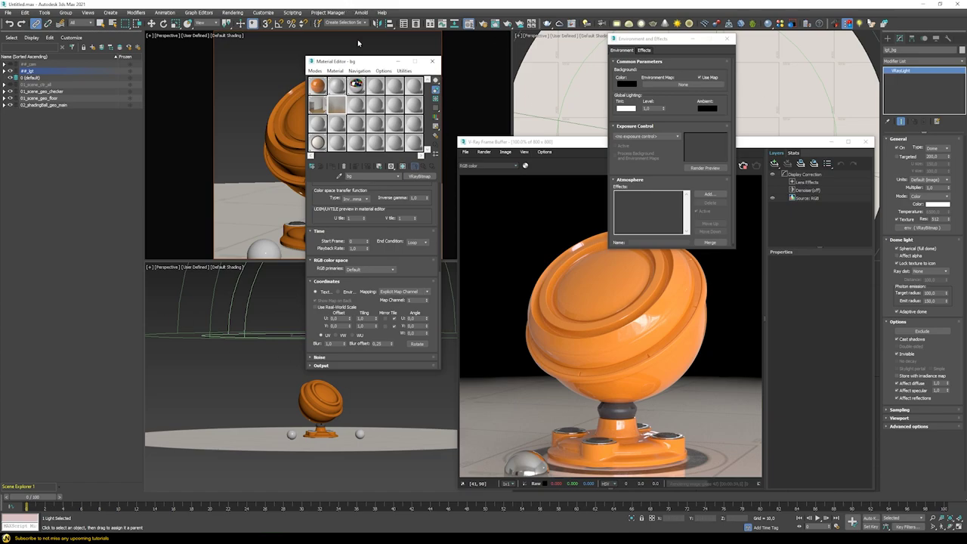
# Assign the bg map as an instance to the texture of the lgt_bg dome light
pyautogui.moveTo(355, 61); pyautogui.dragTo(179, 111)
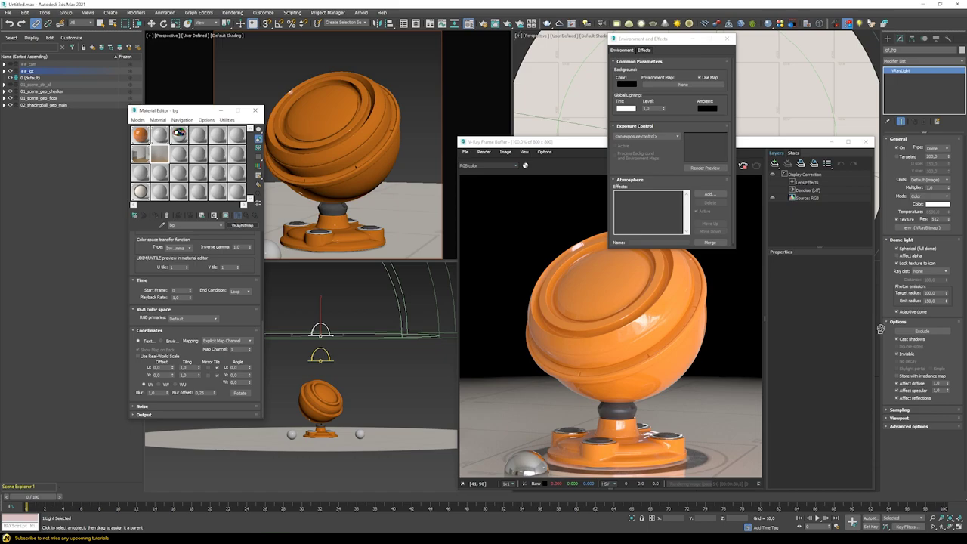
pyautogui.moveTo(928, 228); pyautogui.dragTo(864, 246)
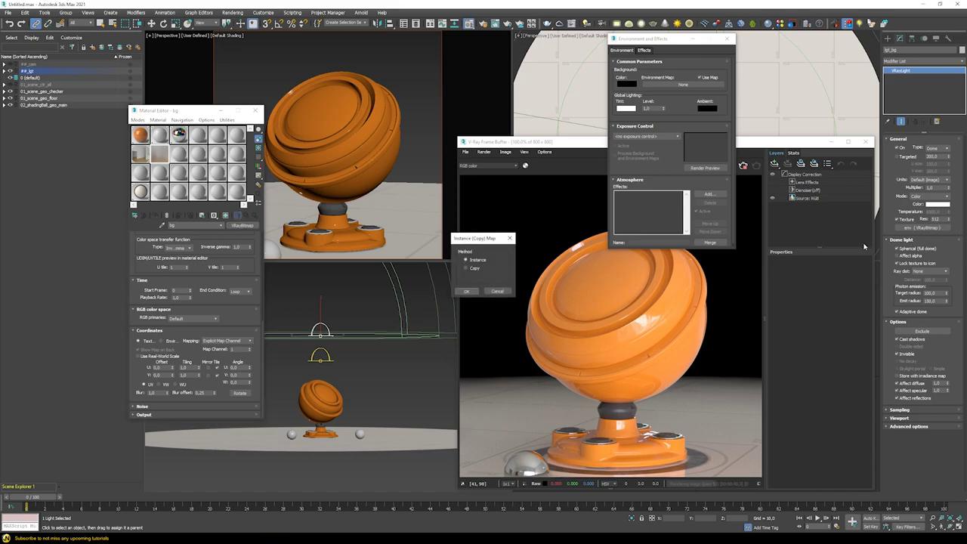
pyautogui.click(466, 291)
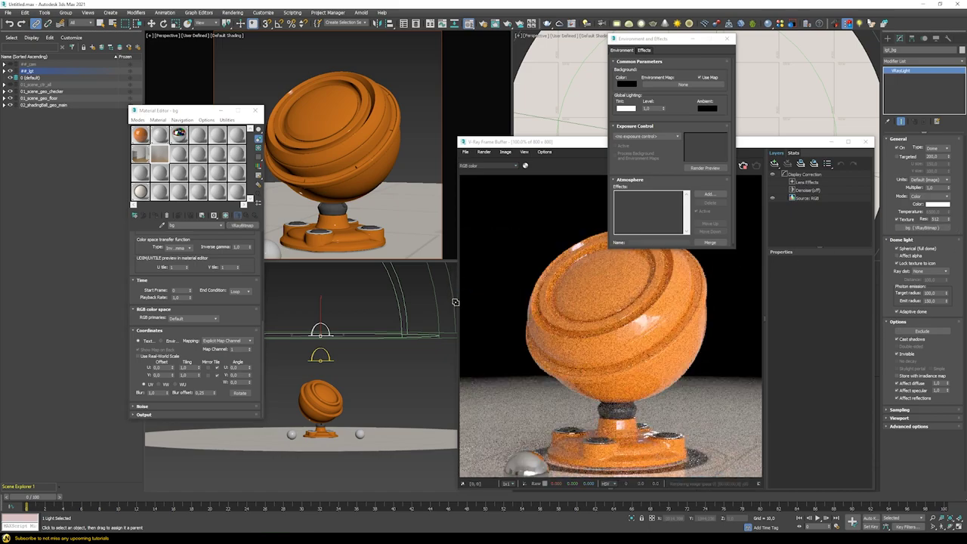
# Disable Affect diffuse, Affect specular, Affect reflections and Invisible on lgt_bg, and check the background from another angle
pyautogui.click(898, 383)
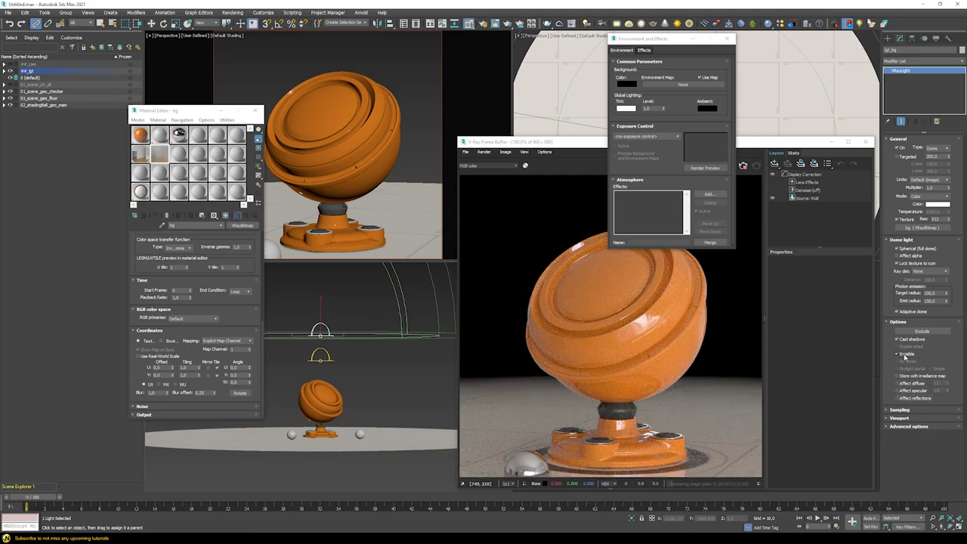
pyautogui.click(898, 353)
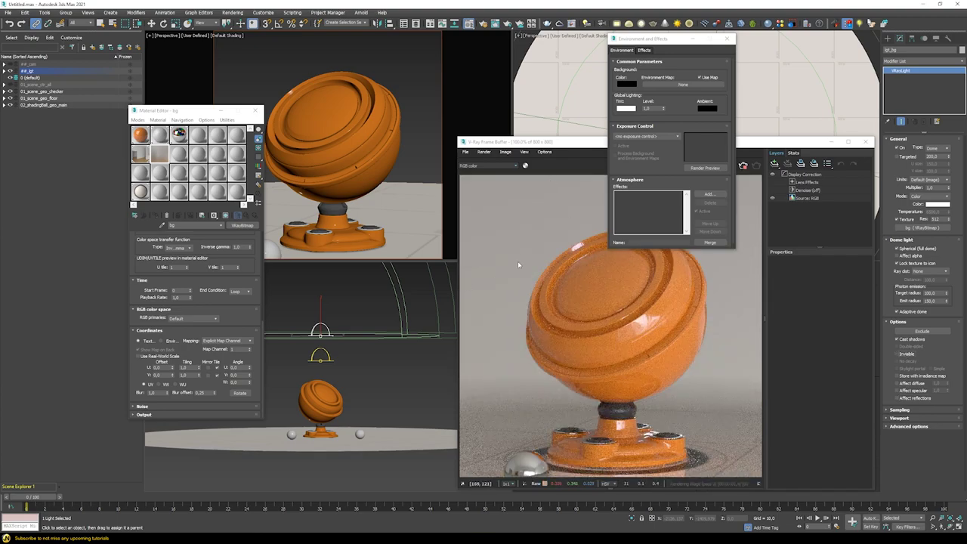
pyautogui.moveTo(393, 174)
pyautogui.keyDown('alt'); pyautogui.mouseDown(button='middle')
pyautogui.moveTo(442, 176)
pyautogui.moveTo(408, 173)
pyautogui.mouseUp(button='middle'); pyautogui.keyUp('alt')
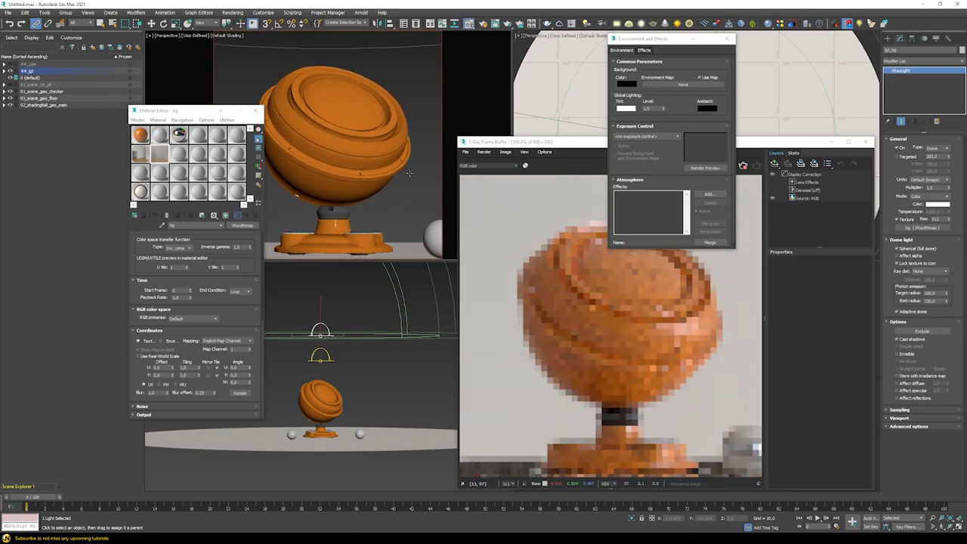
# Select the lgt_env dome light and try rotating it together with the linked dome light
pyautogui.click(333, 365)
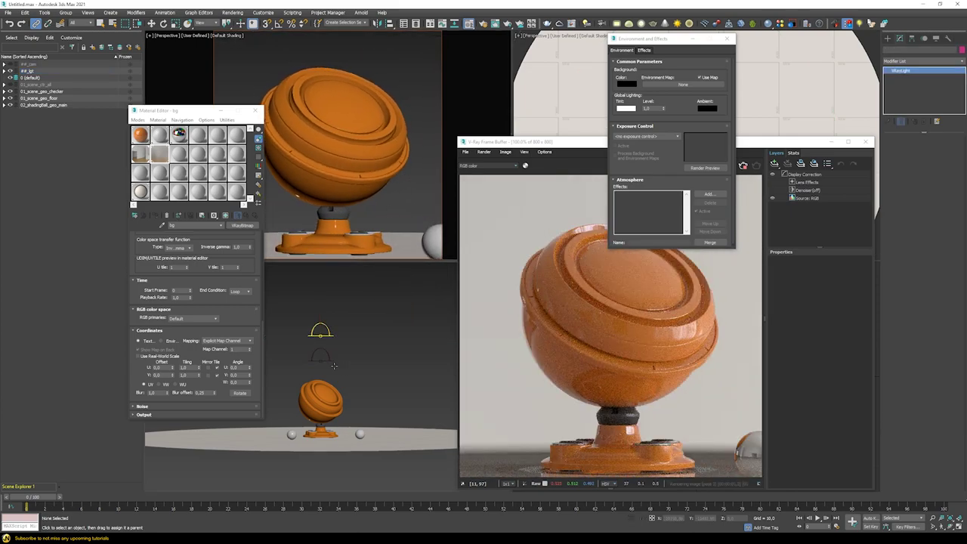
pyautogui.click(322, 357)
pyautogui.moveTo(347, 351)
pyautogui.keyDown('alt'); pyautogui.mouseDown(button='middle')
pyautogui.moveTo(350, 362)
pyautogui.moveTo(340, 359)
pyautogui.mouseUp(button='middle'); pyautogui.keyUp('alt')
pyautogui.press('e')
pyautogui.moveTo(340, 359); pyautogui.dragTo(372, 355)
pyautogui.keyDown('alt'); pyautogui.moveTo(371, 355); pyautogui.dragTo(351, 361, button='middle'); pyautogui.keyUp('alt')
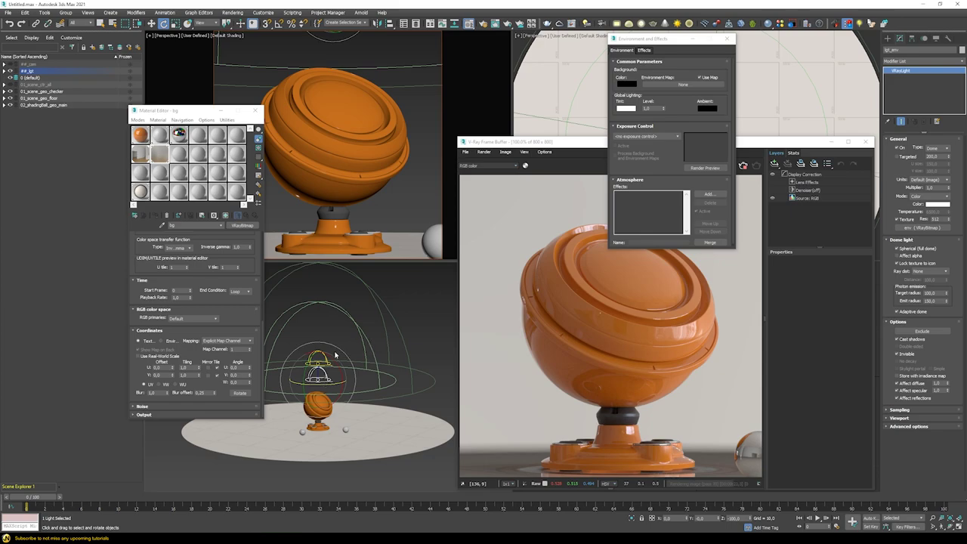
pyautogui.scroll(-3, 335, 356)
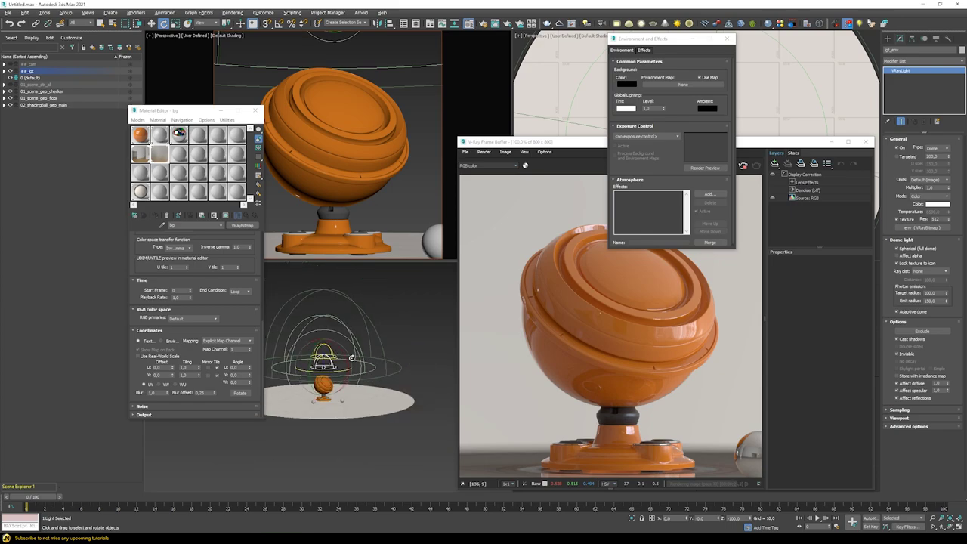
pyautogui.keyDown('alt'); pyautogui.moveTo(347, 369); pyautogui.dragTo(368, 360, button='middle'); pyautogui.keyUp('alt')
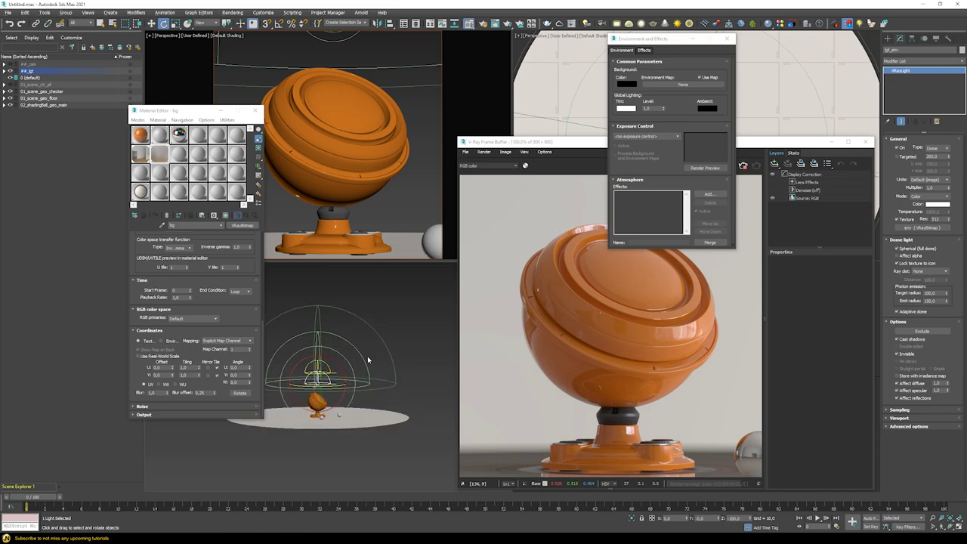
# Match the render viewport to the cam_shadingBall camera and switch it back to a perspective view
pyautogui.click(168, 36)
pyautogui.moveTo(227, 43)
pyautogui.click(310, 44)
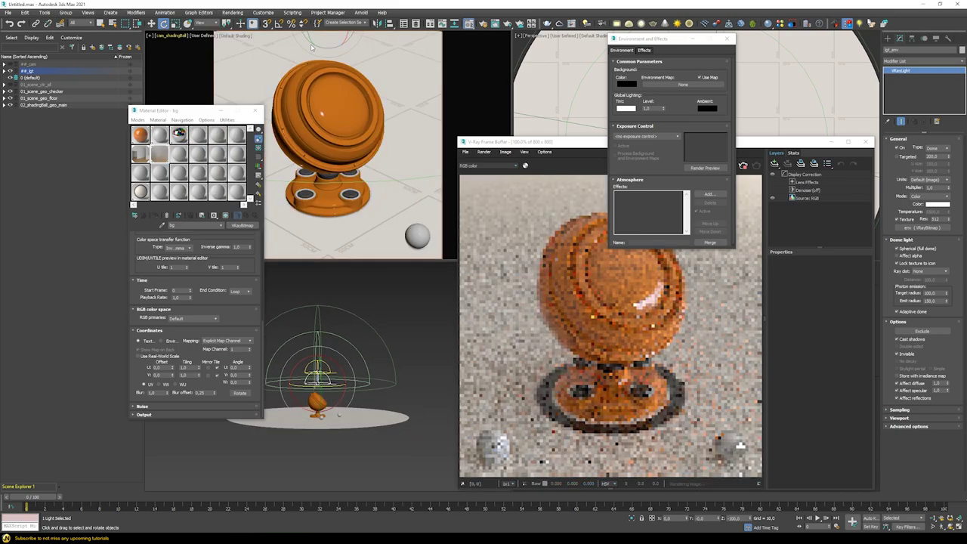
pyautogui.click(164, 39)
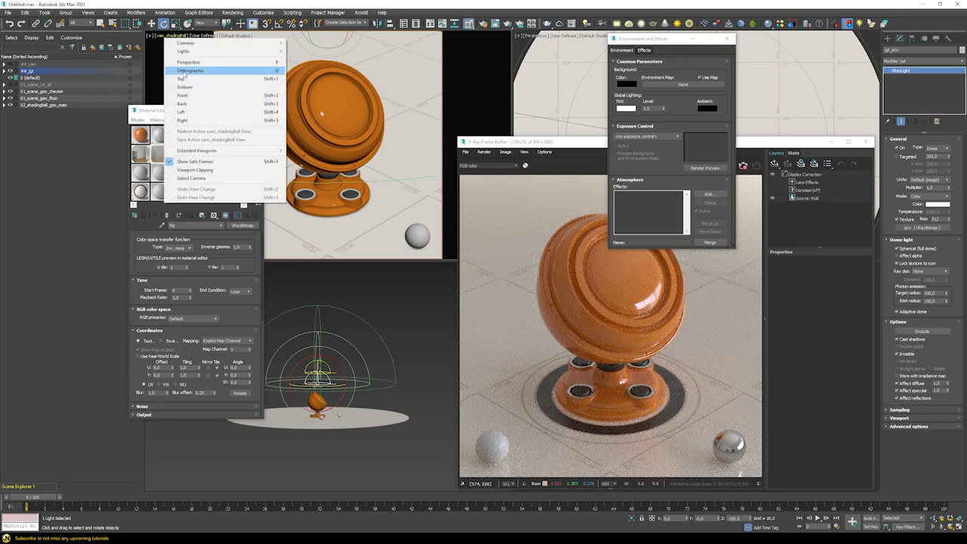
pyautogui.click(193, 77)
pyautogui.click(255, 111)
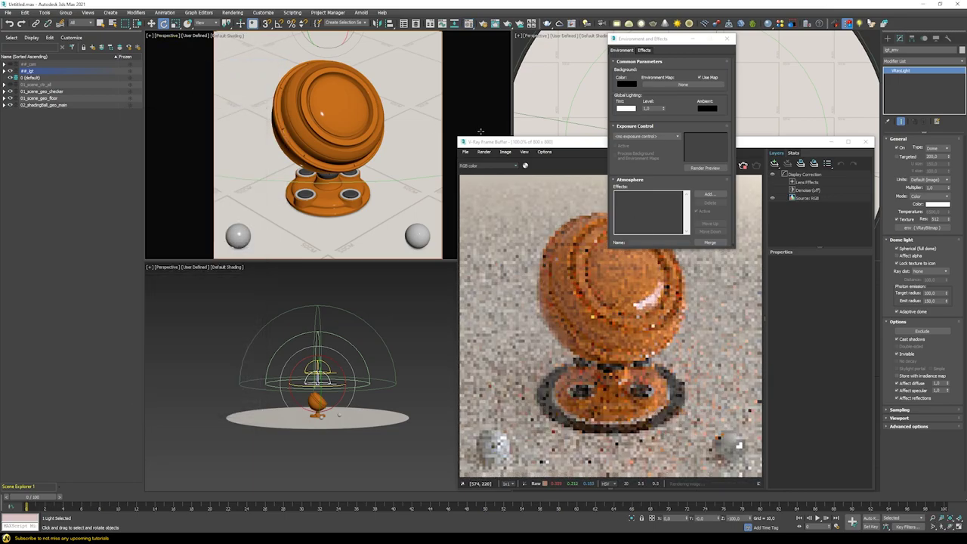
# Close the frame buffer and the environment settings, and clear the selection
pyautogui.moveTo(489, 145); pyautogui.dragTo(189, 49)
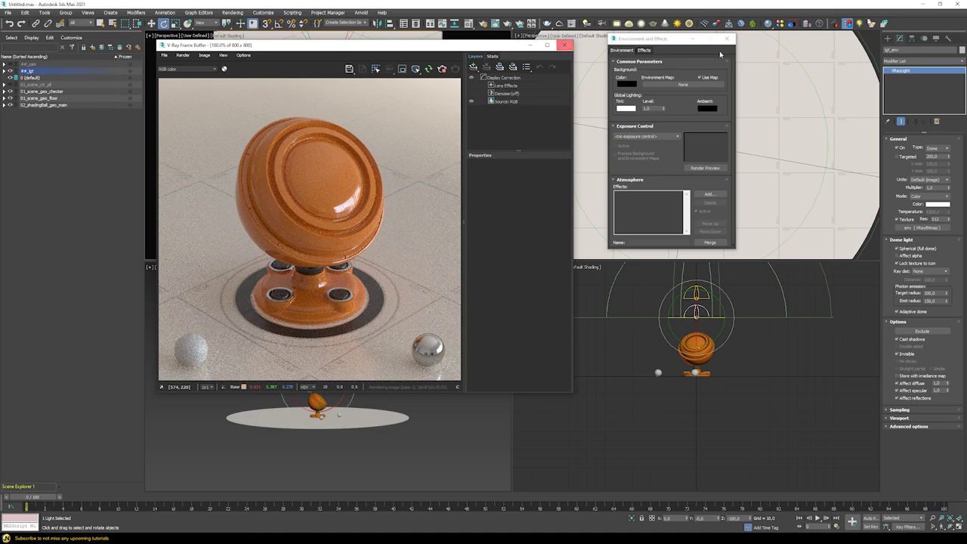
pyautogui.click(564, 45)
pyautogui.click(729, 39)
pyautogui.click(640, 104)
pyautogui.click(292, 228)
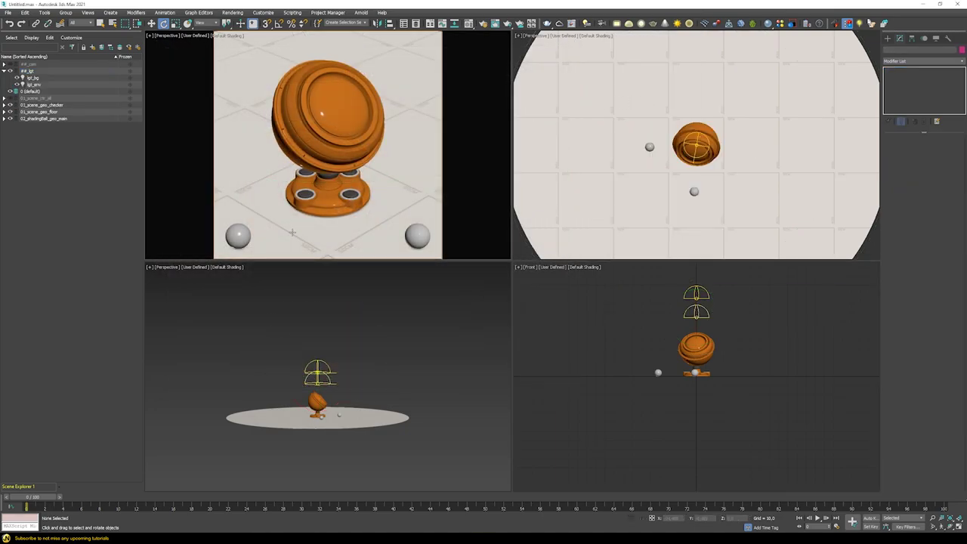
# Reopen the V-Ray Frame Buffer with the interactive render running, and select the lgt_env dome light
pyautogui.rightClick(311, 238)
pyautogui.click(334, 313)
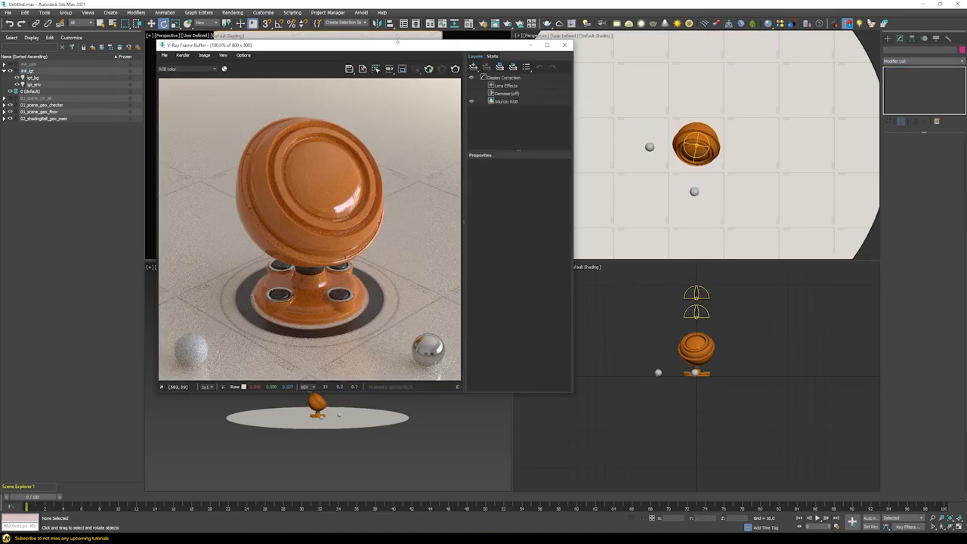
pyautogui.click(428, 68)
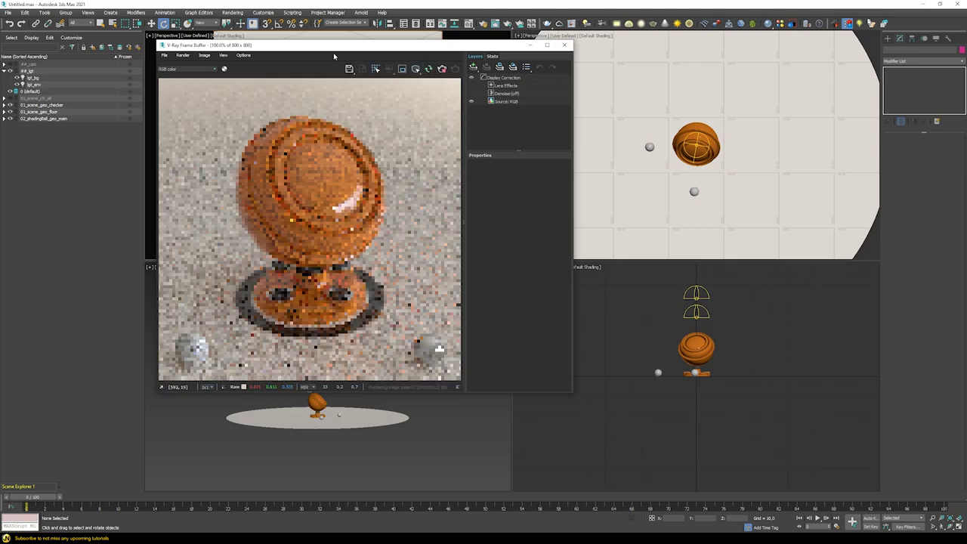
pyautogui.moveTo(322, 50); pyautogui.dragTo(625, 44)
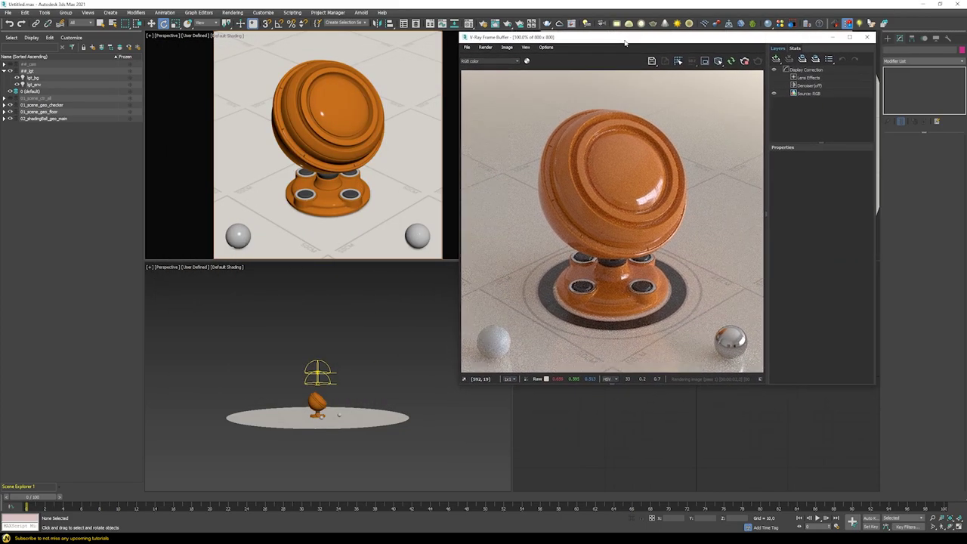
pyautogui.click(318, 372)
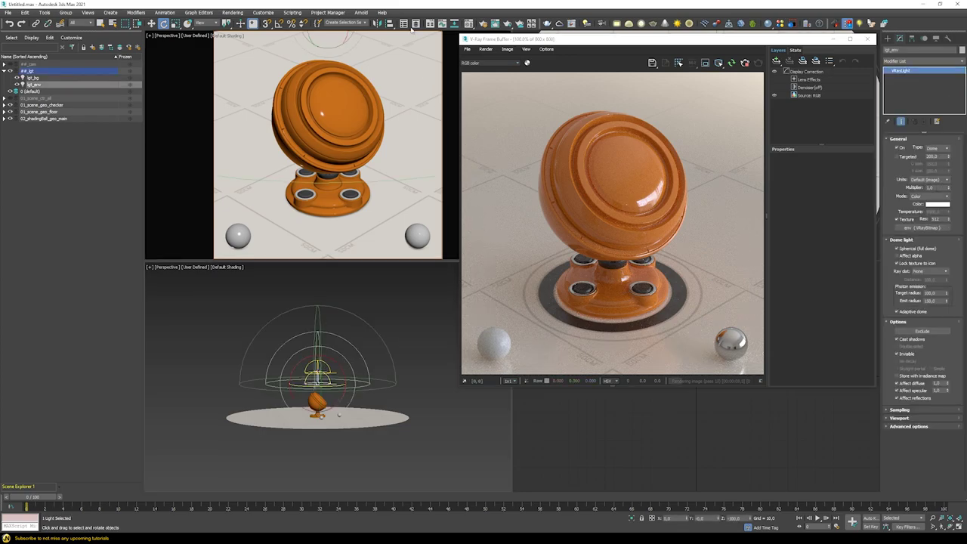
pyautogui.press('m')
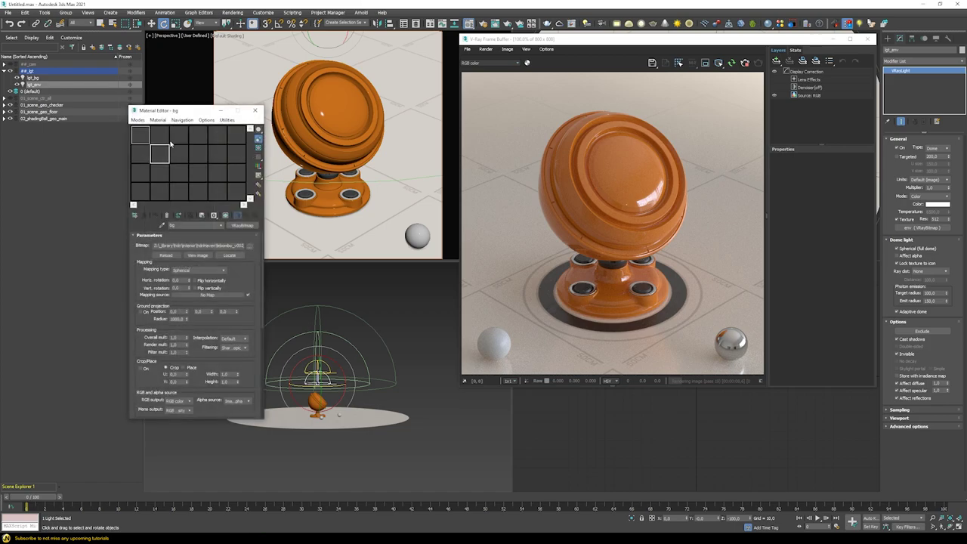
pyautogui.moveTo(156, 112); pyautogui.dragTo(219, 82)
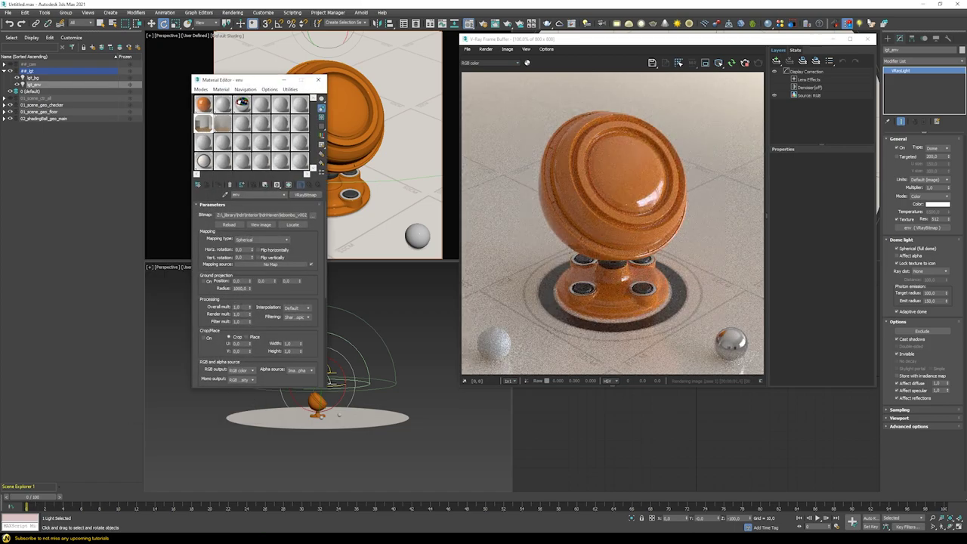
pyautogui.click(318, 79)
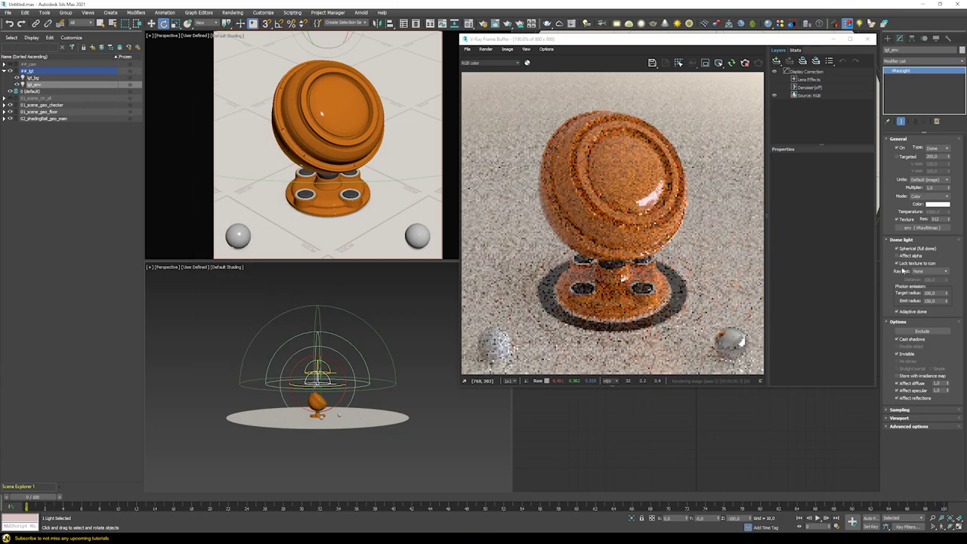
# Set the multiplier of both the lgt_env and lgt_bg dome lights to 2
pyautogui.doubleClick(932, 187)
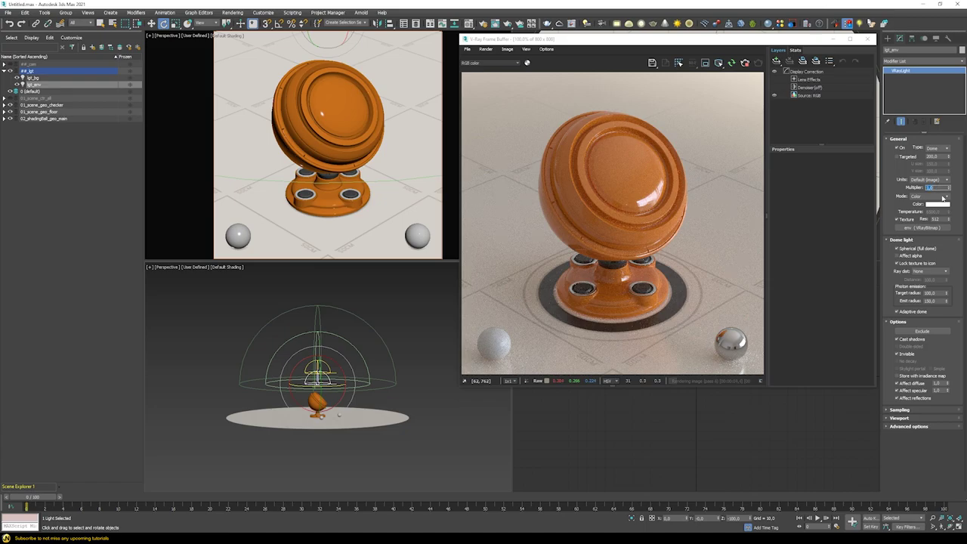
pyautogui.write('2')
pyautogui.press('Return')
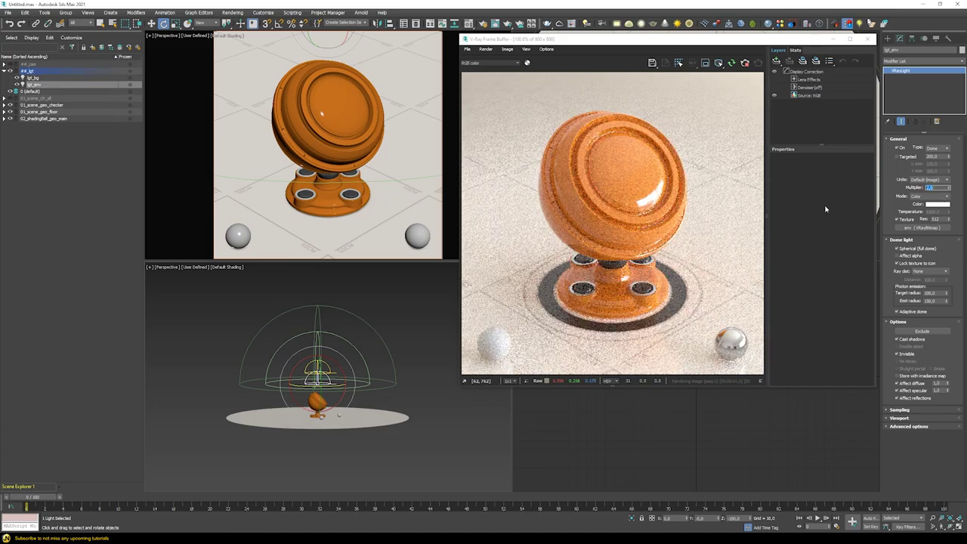
pyautogui.click(344, 372)
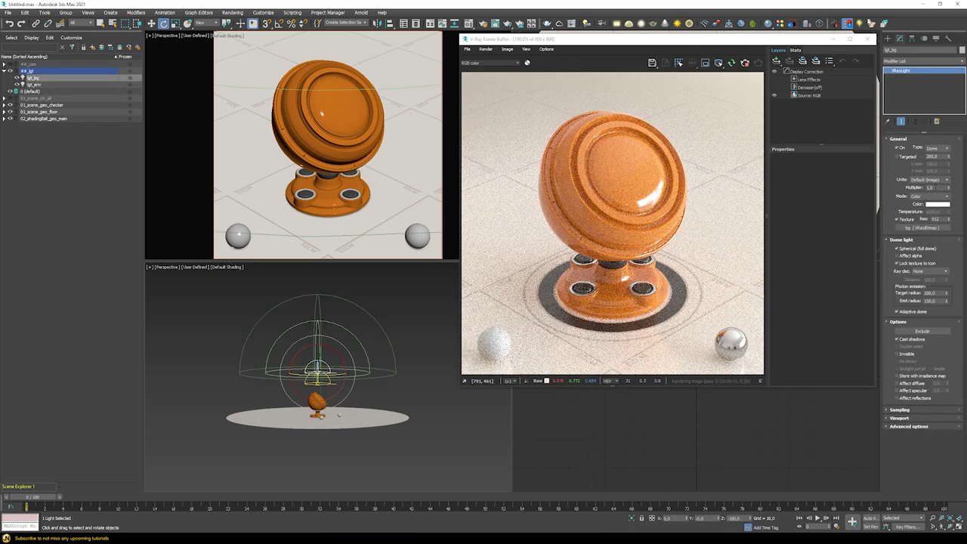
pyautogui.doubleClick(932, 187)
pyautogui.write('2')
pyautogui.press('Return')
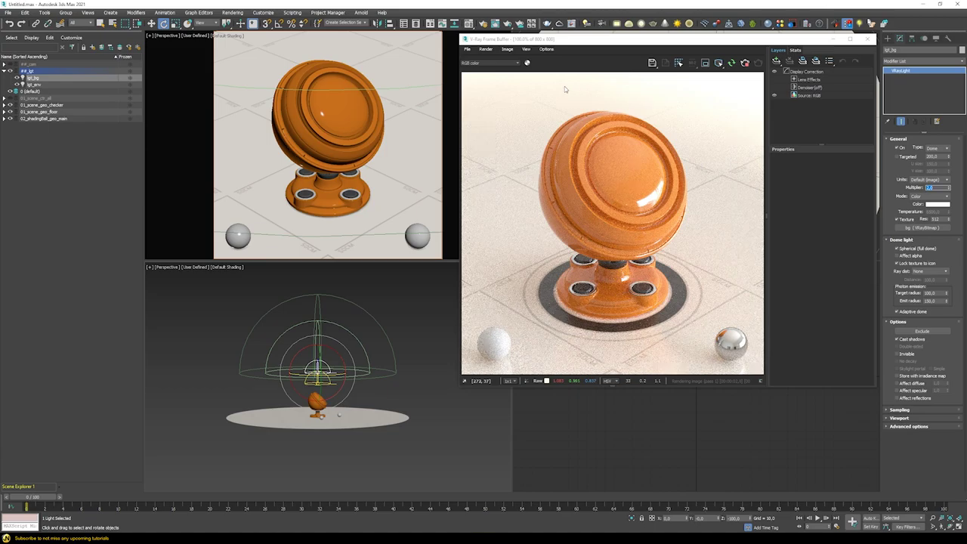
# Clear the selection, add an Exposure correction layer to the render and lower its highlight burn to 0
pyautogui.click(319, 219)
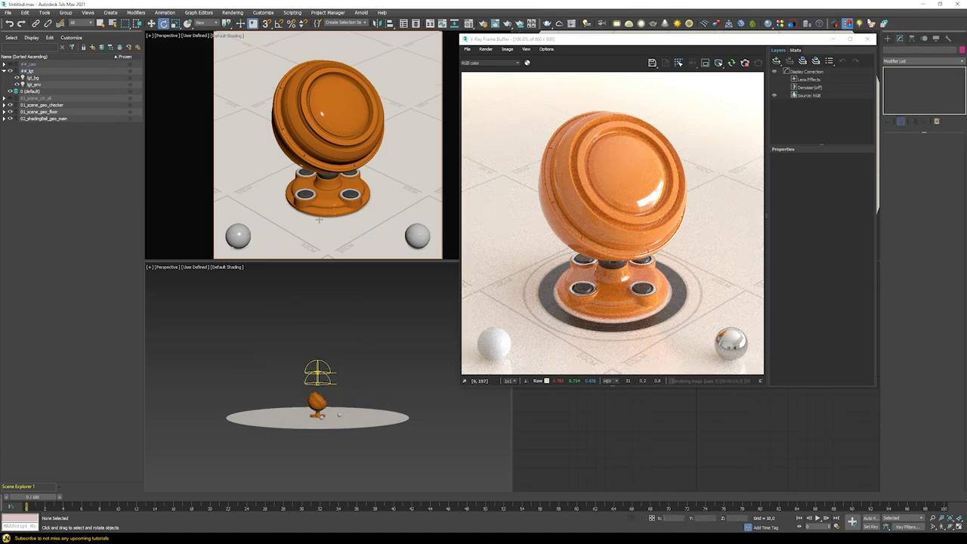
pyautogui.keyDown('alt'); pyautogui.moveTo(303, 225); pyautogui.dragTo(246, 206, button='middle'); pyautogui.keyUp('alt')
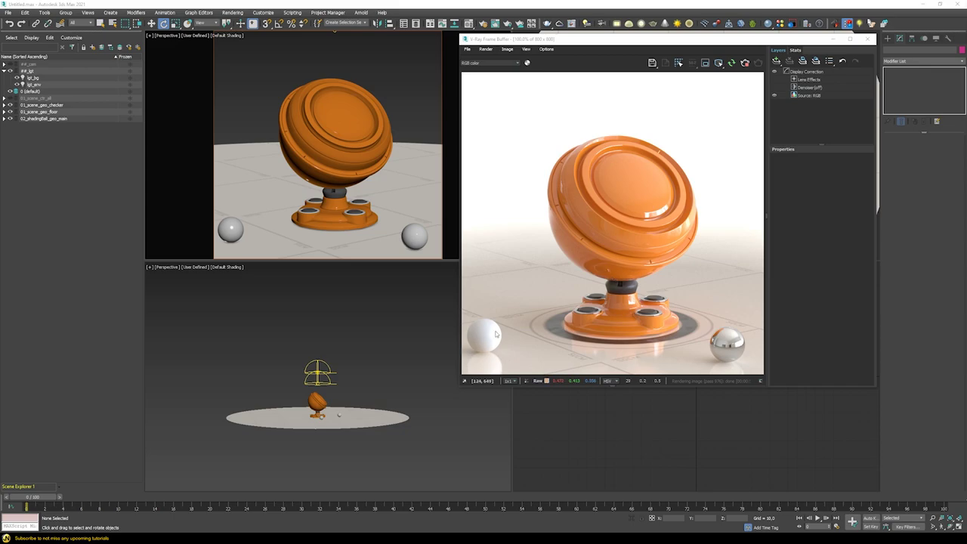
pyautogui.click(776, 63)
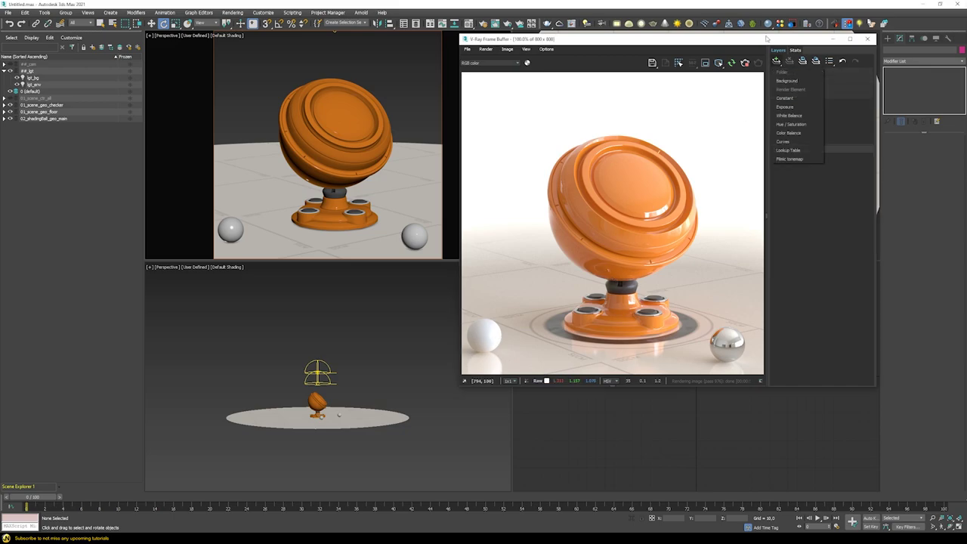
pyautogui.click(793, 110)
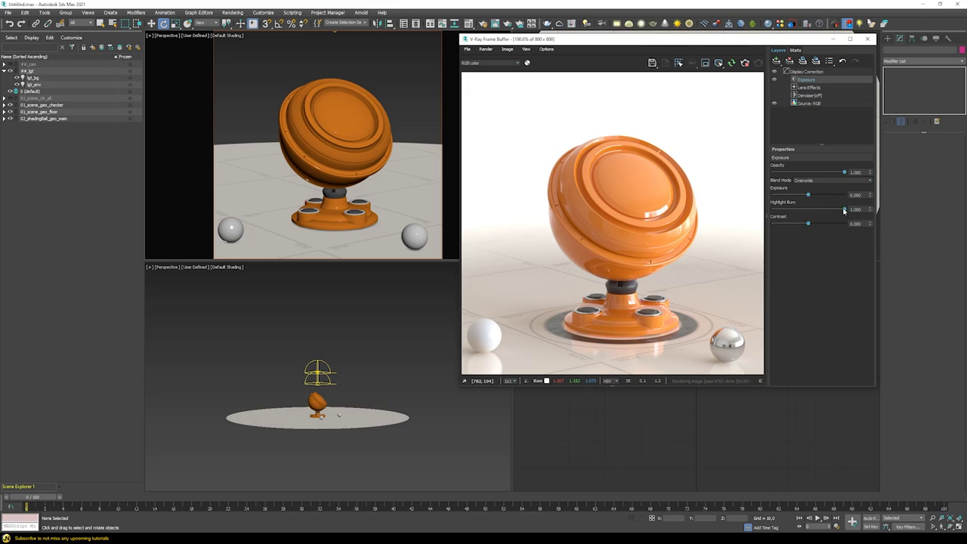
pyautogui.moveTo(845, 209)
pyautogui.mouseDown()
pyautogui.moveTo(768, 213)
pyautogui.moveTo(851, 216)
pyautogui.mouseUp()
pyautogui.moveTo(844, 209)
pyautogui.mouseDown()
pyautogui.moveTo(763, 215)
pyautogui.moveTo(830, 211)
pyautogui.moveTo(771, 214)
pyautogui.moveTo(780, 204)
pyautogui.mouseUp()
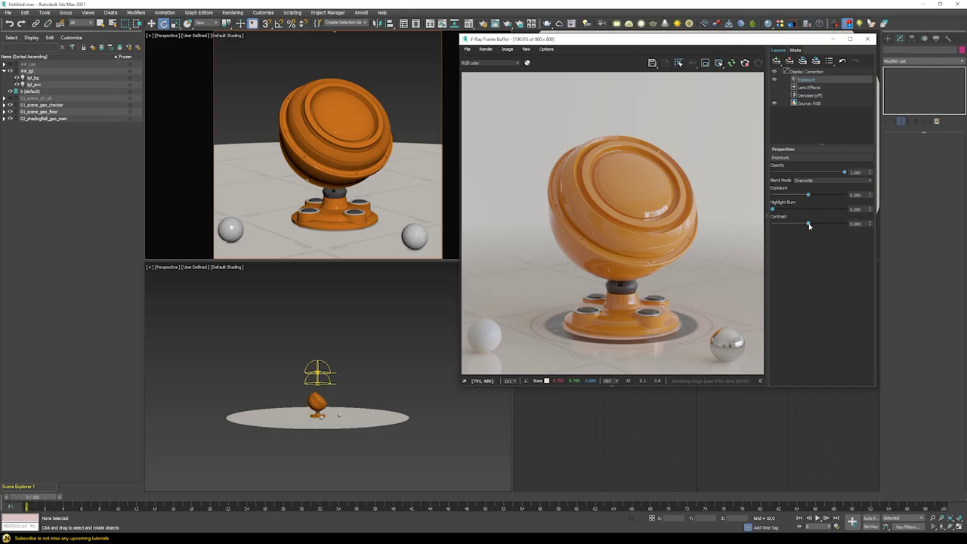
# Set the Exposure layer's contrast to 0.2
pyautogui.moveTo(811, 225); pyautogui.dragTo(814, 225)
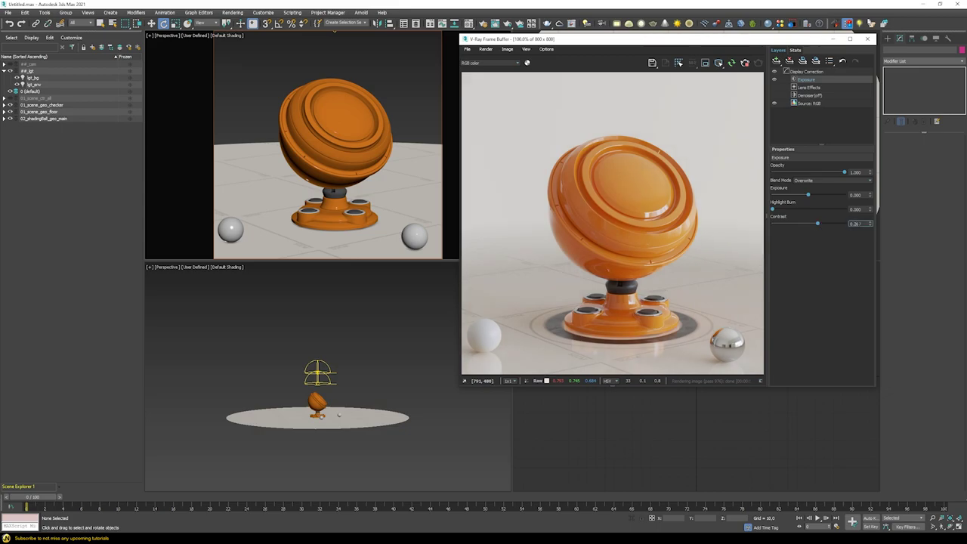
pyautogui.moveTo(876, 221); pyautogui.dragTo(877, 222)
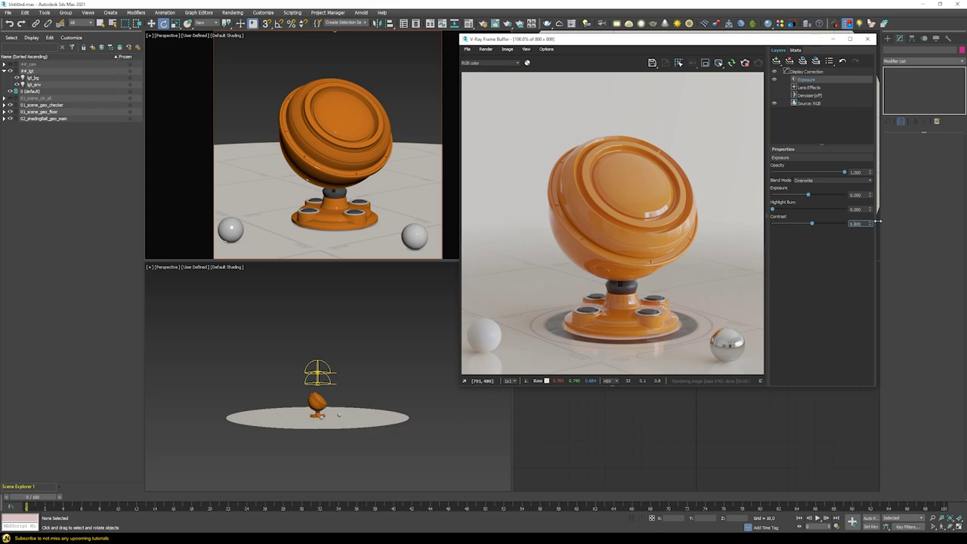
pyautogui.moveTo(877, 221); pyautogui.dragTo(876, 221)
# Toggle the Exposure layer off and on to compare the render with and without it
pyautogui.click(773, 80)
pyautogui.click(773, 80)
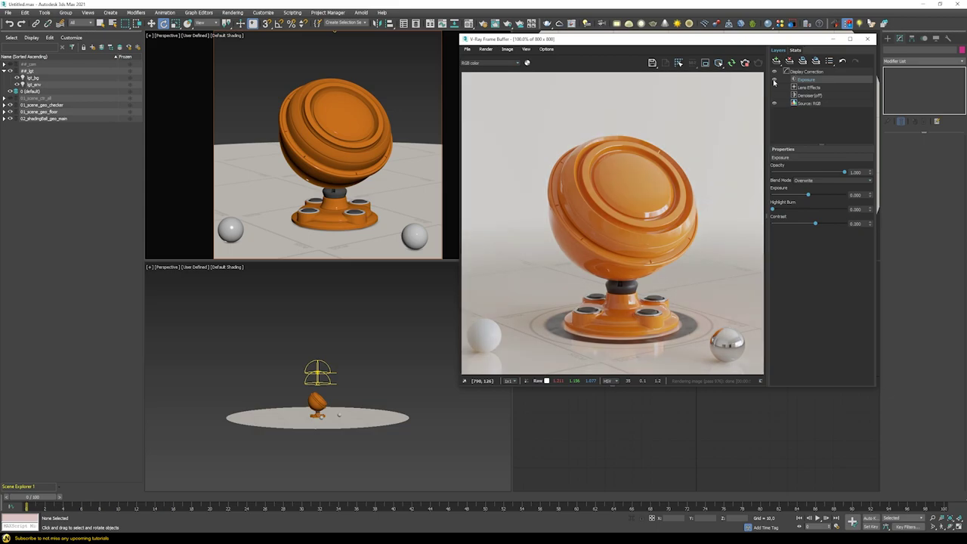
pyautogui.click(773, 80)
pyautogui.click(774, 80)
pyautogui.click(773, 80)
pyautogui.click(773, 80)
# Add a Lookup Table correction layer and load default.cube from the lut library folder
pyautogui.click(778, 62)
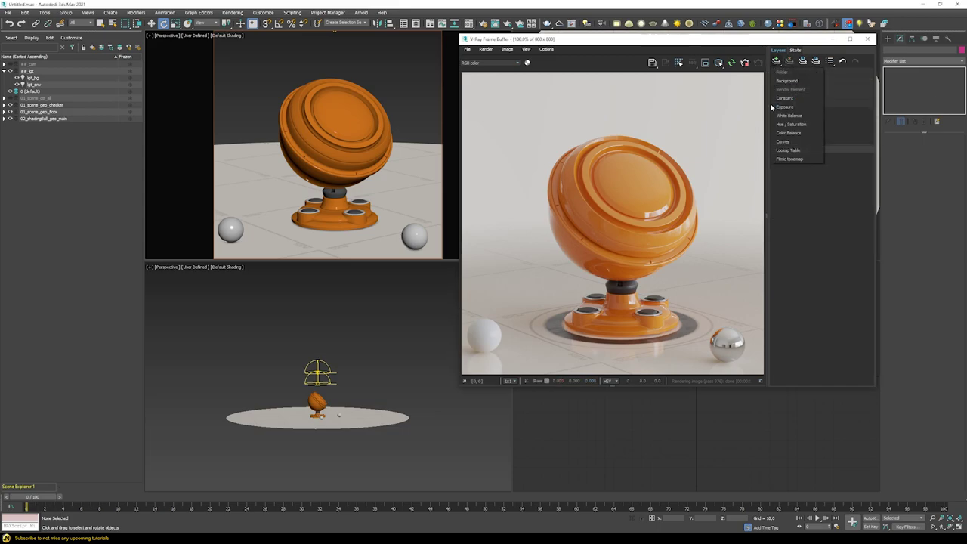
pyautogui.click(786, 153)
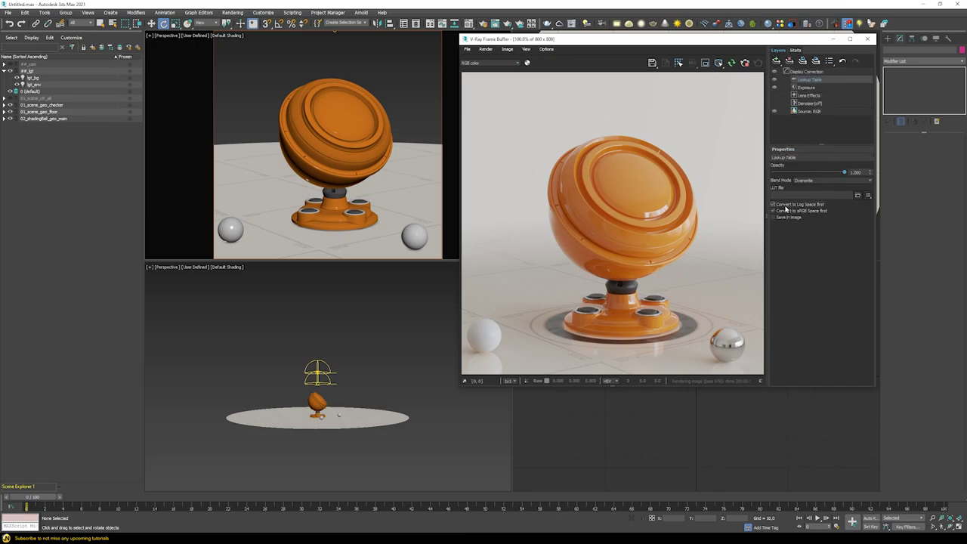
pyautogui.click(857, 194)
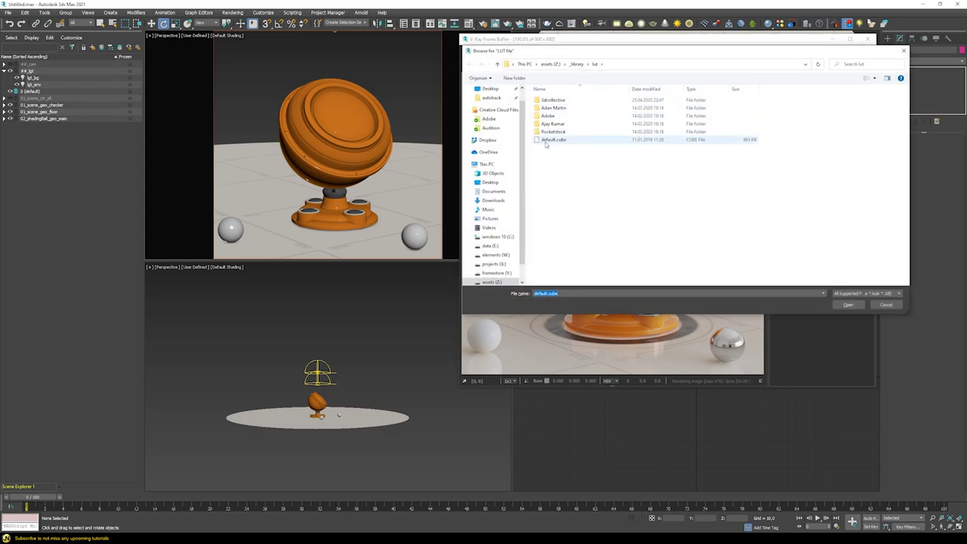
pyautogui.doubleClick(544, 142)
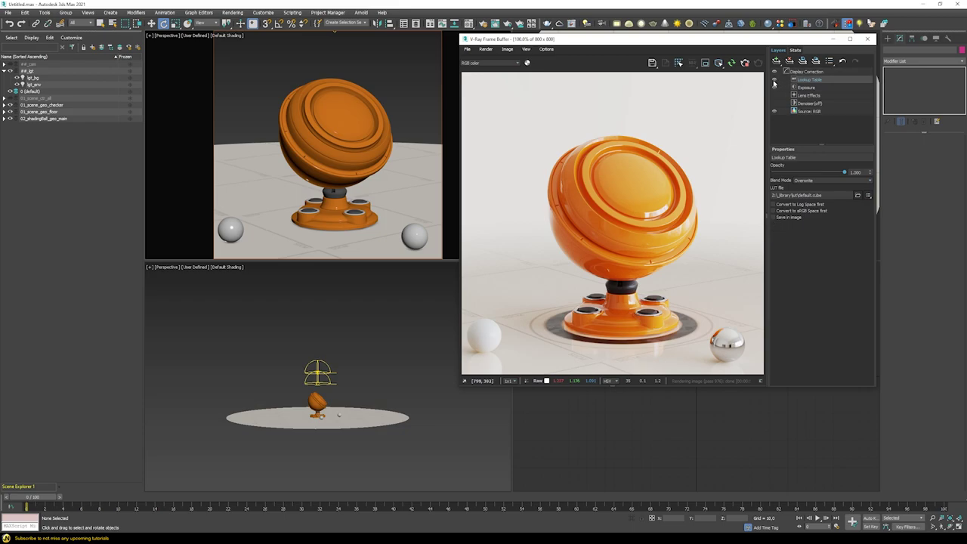
# Toggle the Lookup Table layer off and on to compare its effect on the render
pyautogui.click(773, 80)
pyautogui.click(773, 80)
pyautogui.click(773, 81)
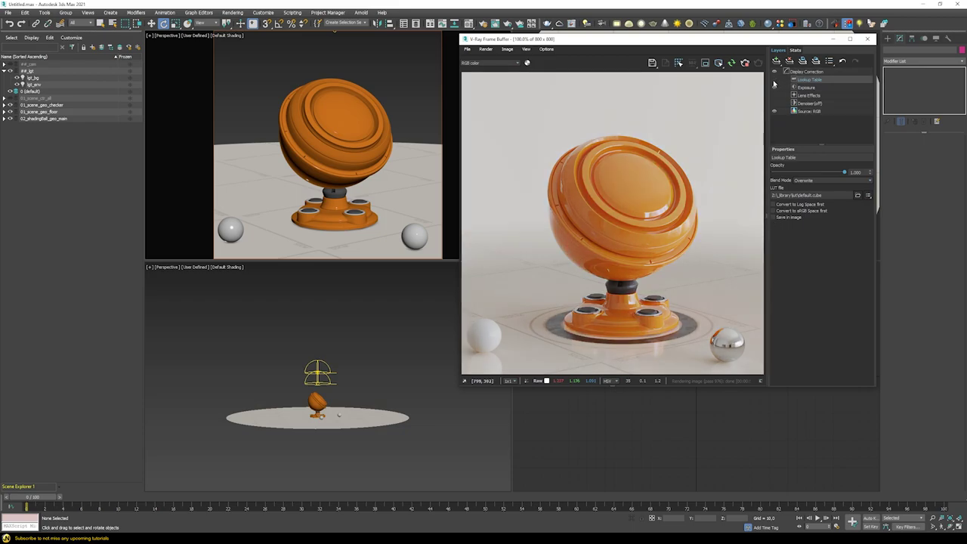
pyautogui.click(773, 81)
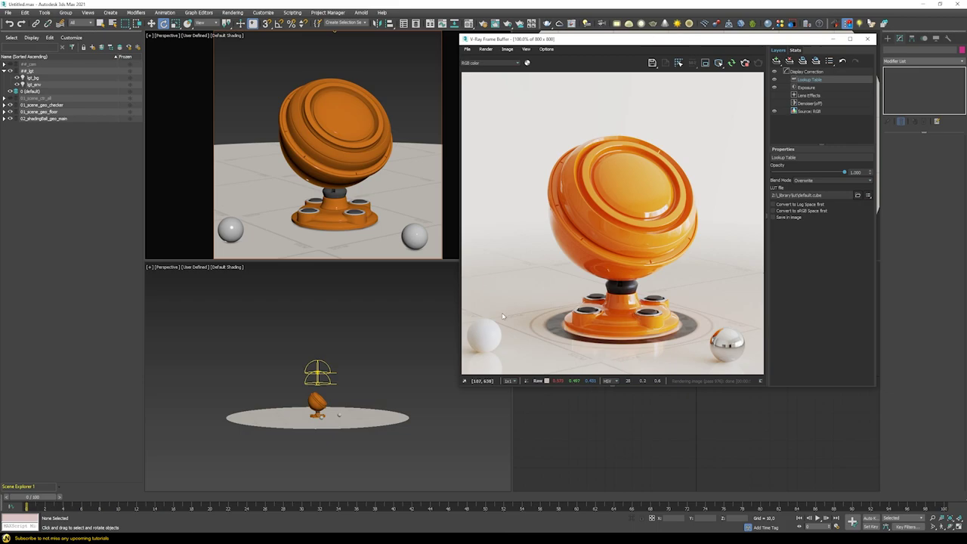
# Add a Curves correction layer and bend the master curve slightly downward using a point in its upper part
pyautogui.click(789, 60)
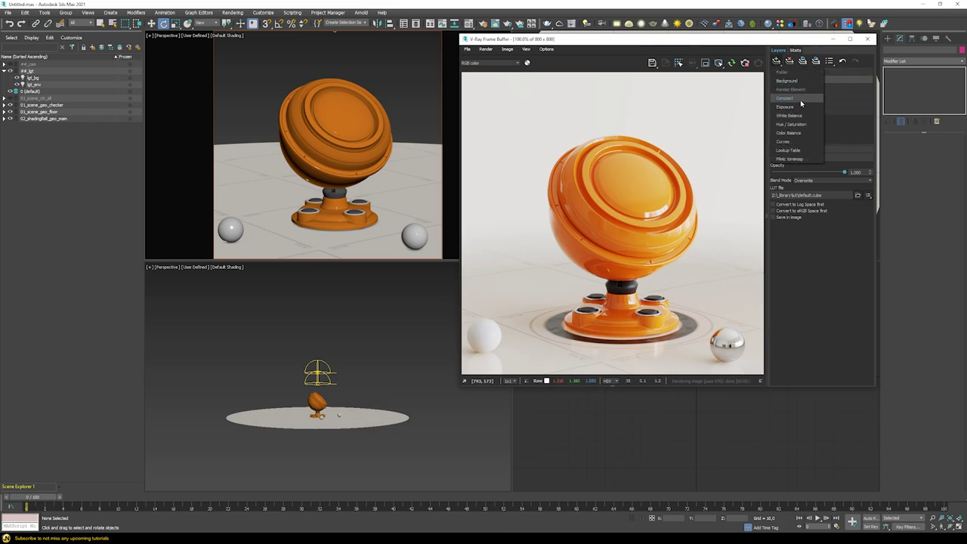
pyautogui.click(783, 141)
pyautogui.click(824, 227)
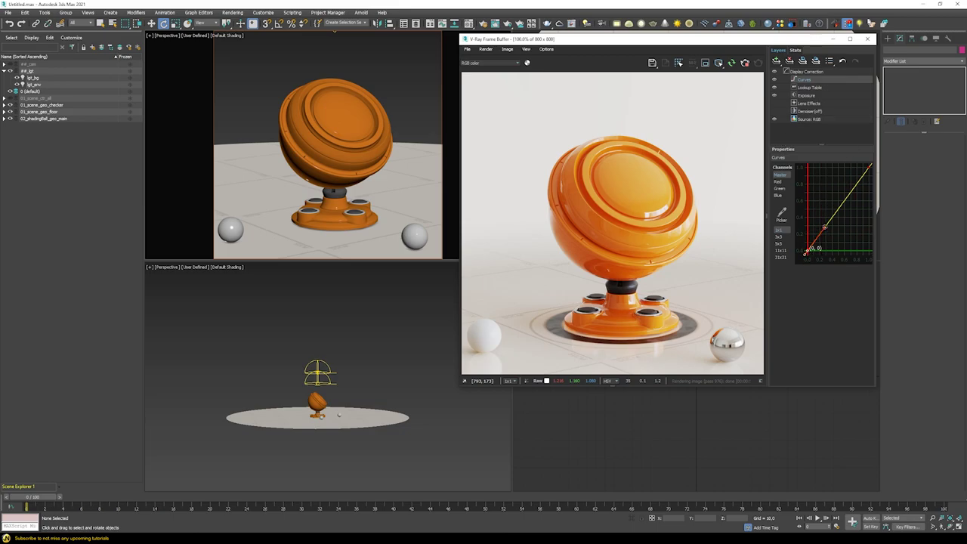
pyautogui.moveTo(825, 227); pyautogui.dragTo(852, 188)
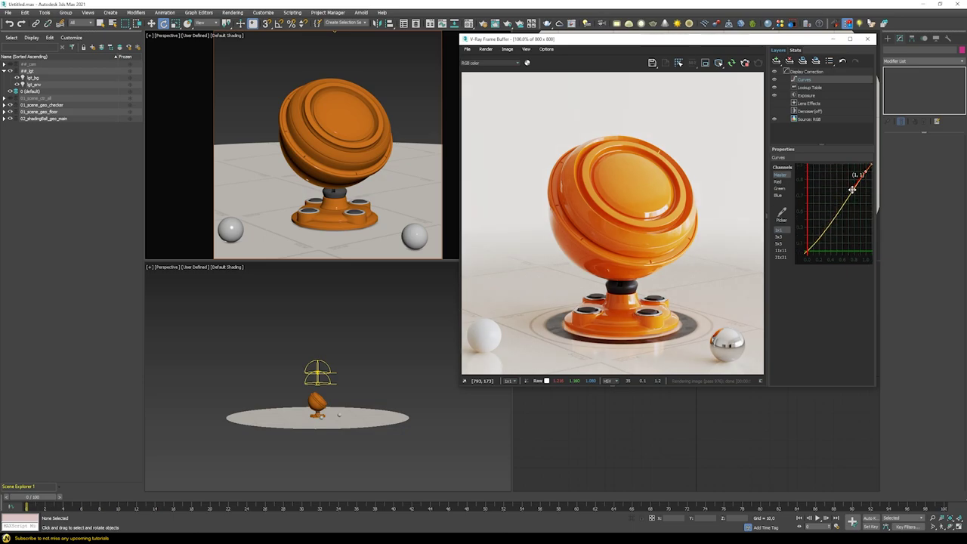
# Switch the render viewport to the cam_shadingBall camera
pyautogui.moveTo(325, 173)
pyautogui.keyDown('alt'); pyautogui.mouseDown(button='middle')
pyautogui.moveTo(339, 148)
pyautogui.moveTo(332, 163)
pyautogui.mouseUp(button='middle'); pyautogui.keyUp('alt')
pyautogui.click(163, 35)
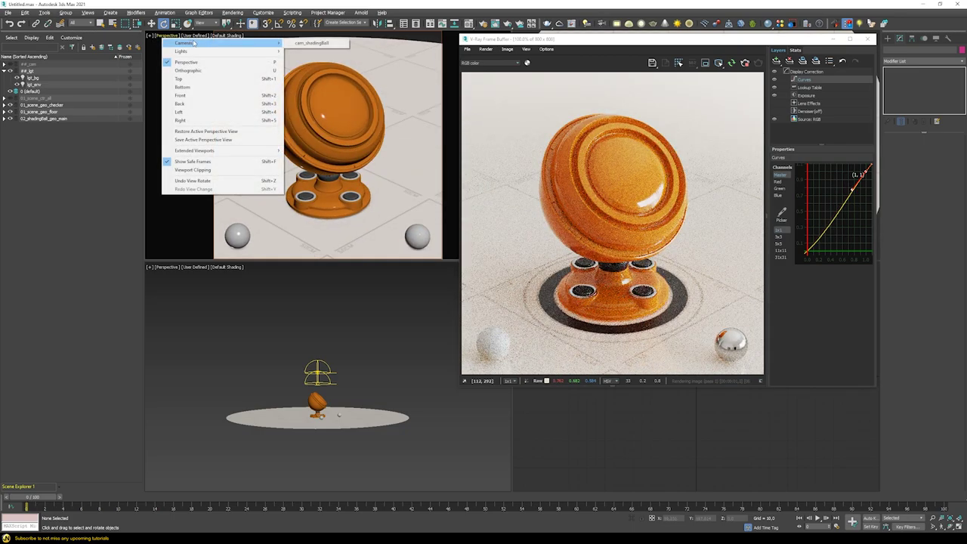
pyautogui.moveTo(227, 43)
pyautogui.click(306, 43)
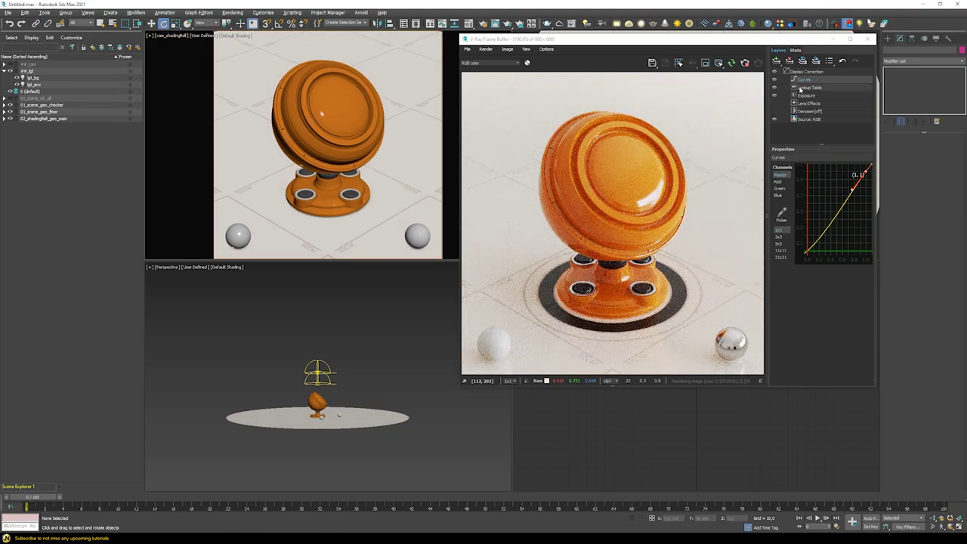
# Toggle the Curves, Lookup Table and Exposure layers off and on to compare the corrected and uncorrected render
pyautogui.click(774, 80)
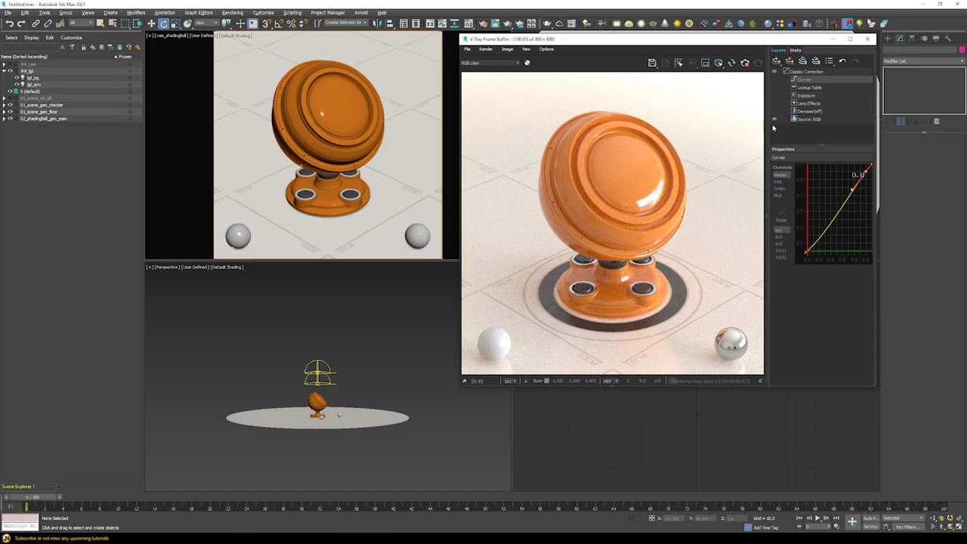
pyautogui.click(773, 87)
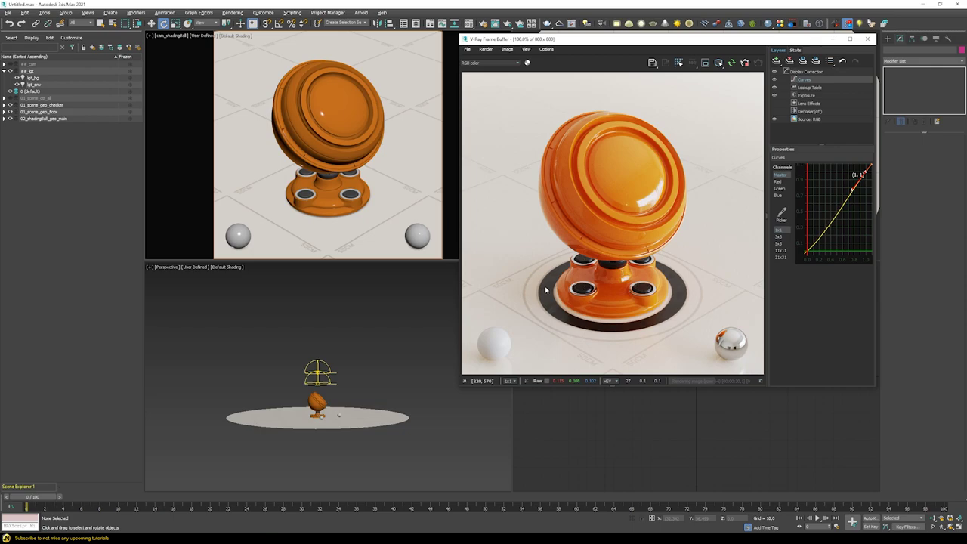
pyautogui.click(774, 95)
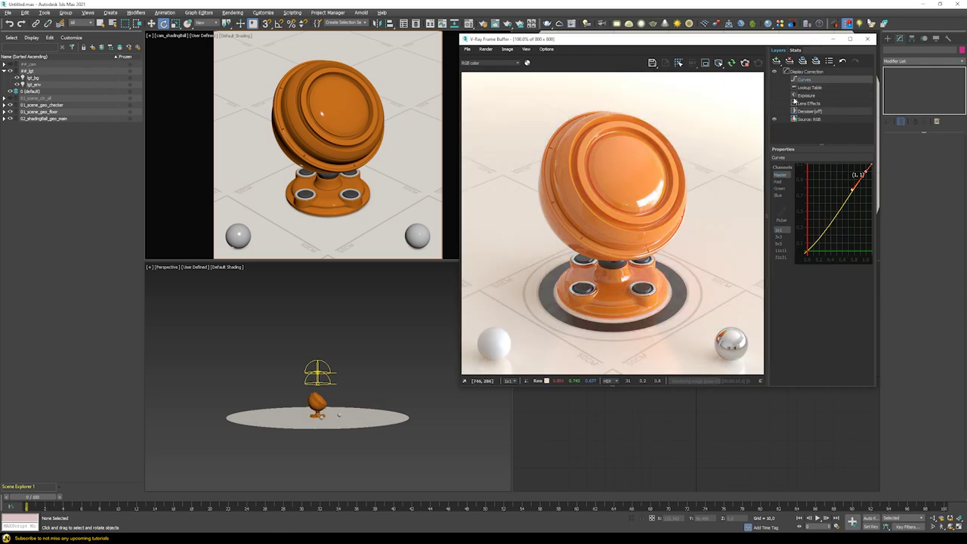
pyautogui.click(774, 95)
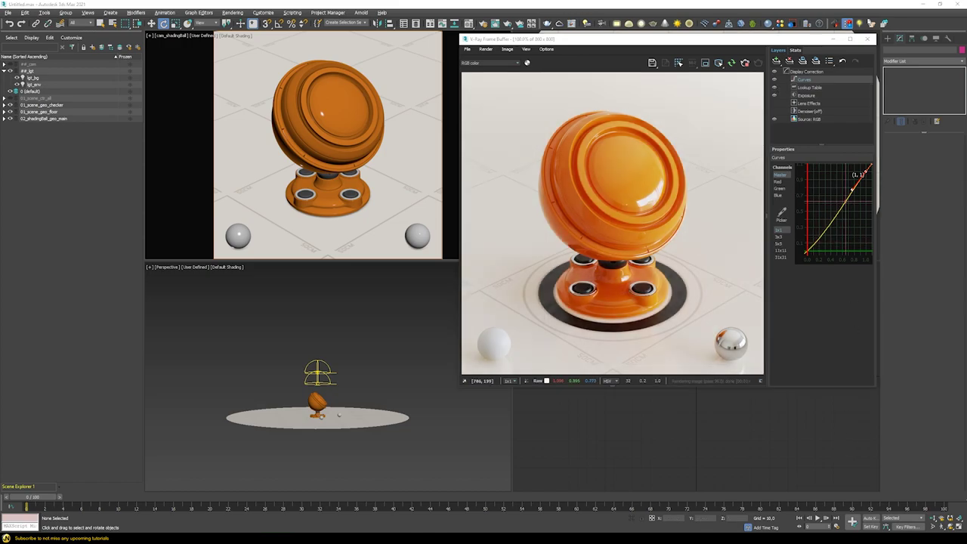
# Delete the Exposure, Lookup Table and Curves correction layers
pyautogui.click(807, 97)
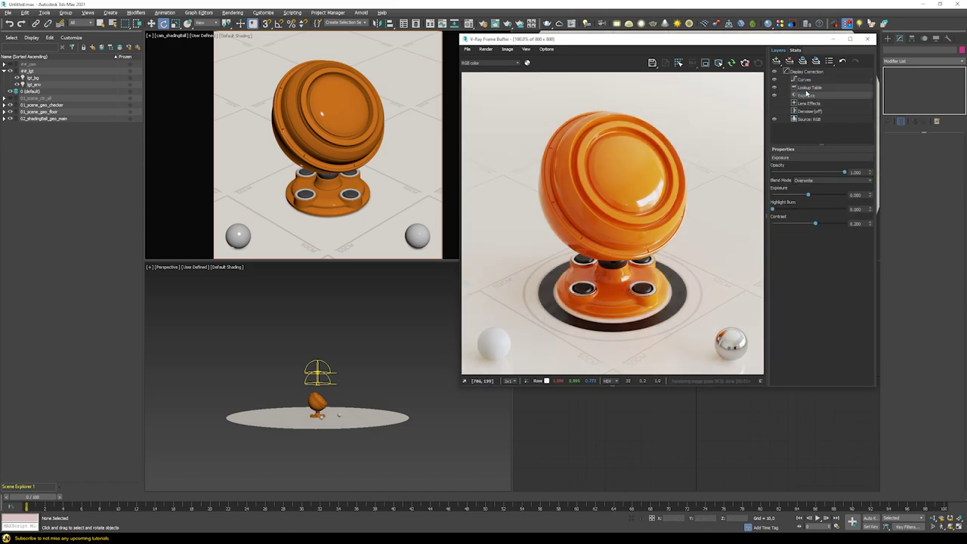
pyautogui.press('Delete')
pyautogui.press('Delete')
pyautogui.press('Delete')
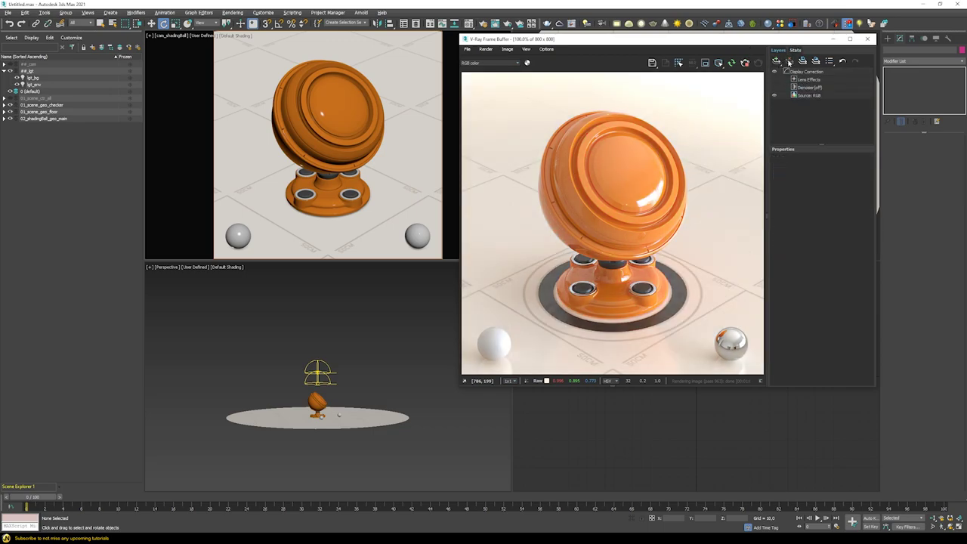
# Add a Filmic tonemap correction layer and set its type to AMPAS
pyautogui.click(775, 63)
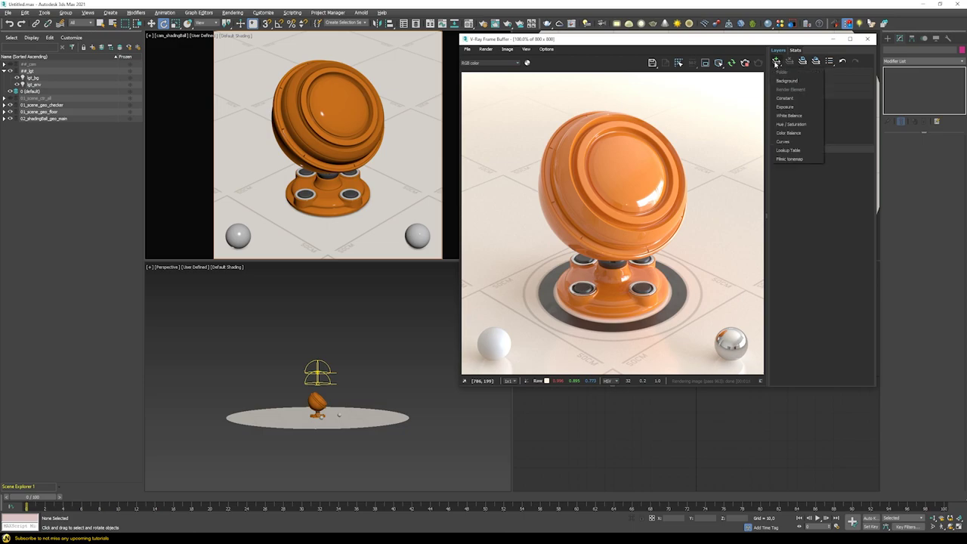
pyautogui.click(783, 160)
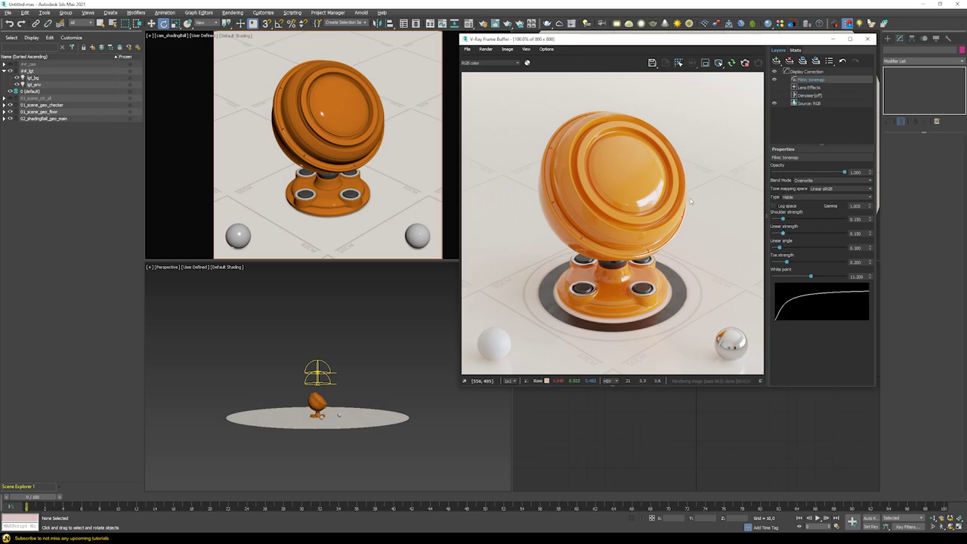
pyautogui.click(808, 197)
pyautogui.click(797, 211)
pyautogui.scroll(-1, 796, 201)
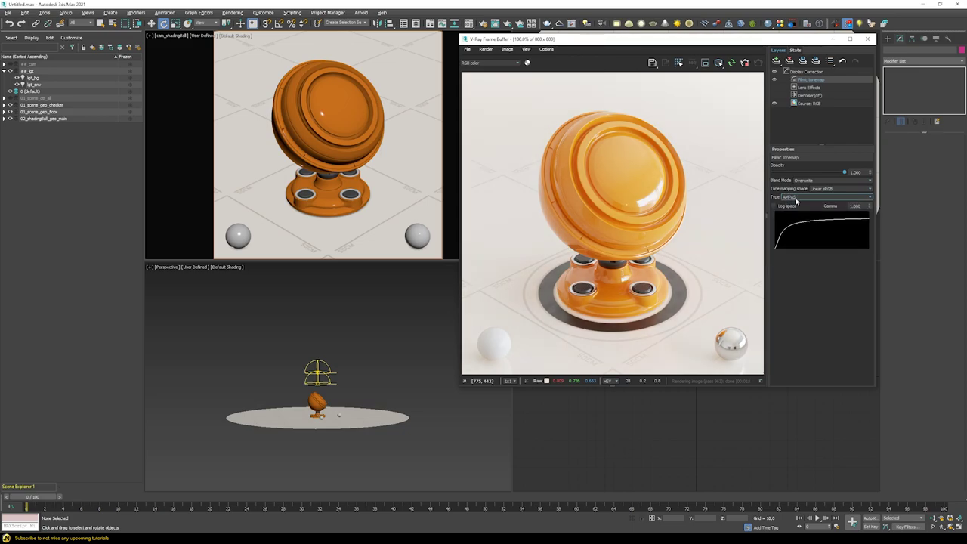
# Compare the Power curve and AMPAS types of the Filmic tonemap layer, inspecting the shading ball's base up close
pyautogui.scroll(-1, 796, 200)
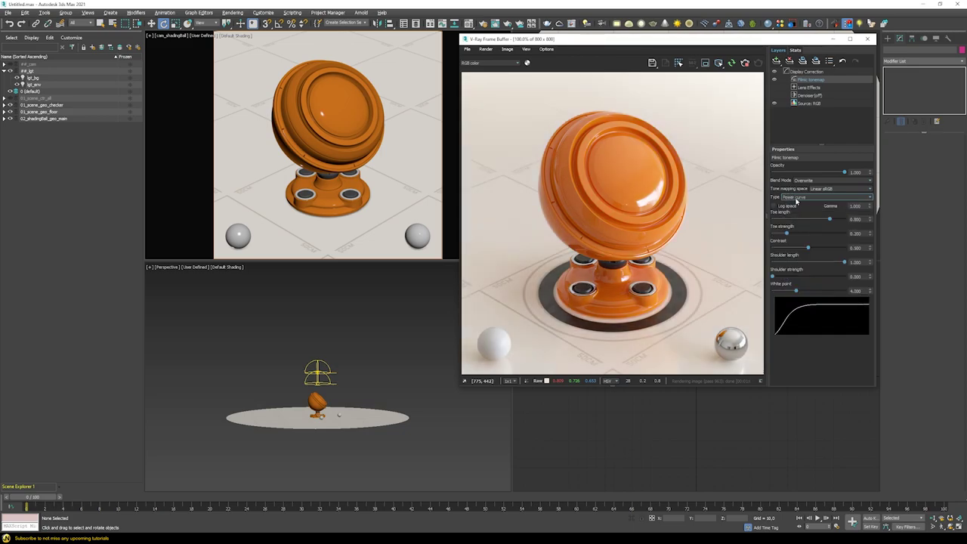
pyautogui.scroll(3, 795, 201)
pyautogui.scroll(1, 795, 201)
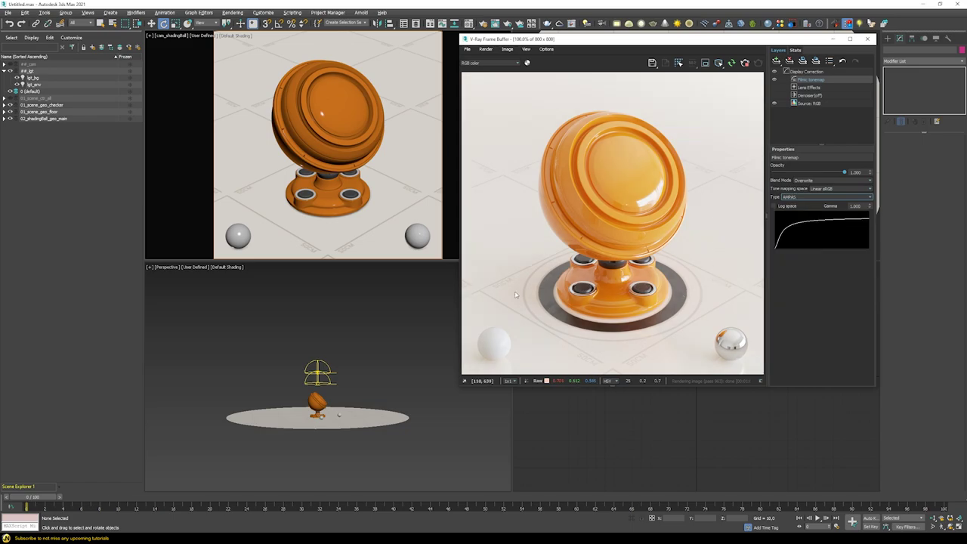
pyautogui.scroll(1, 662, 264)
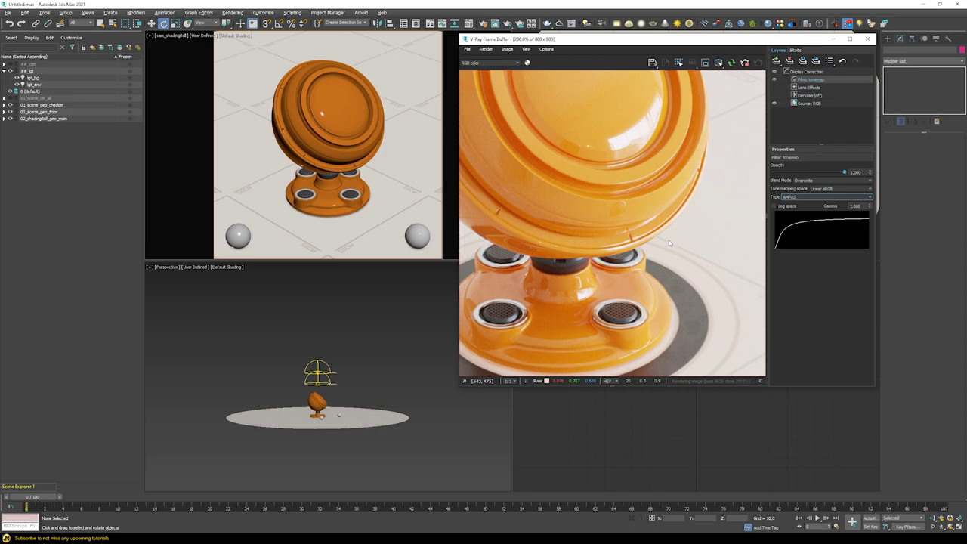
pyautogui.scroll(-1, 669, 243)
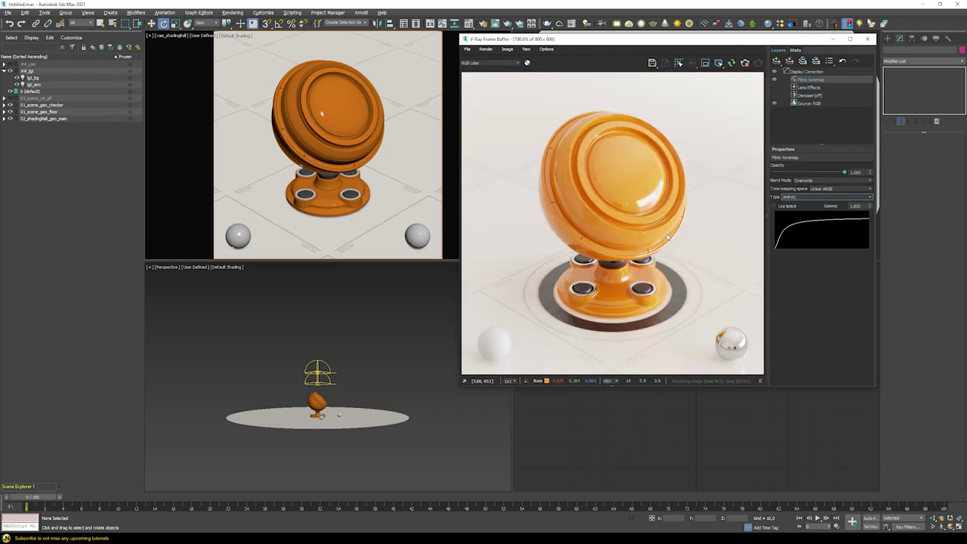
# Try the Linear type on the Filmic tonemap layer, and change it to Power curve for comparison
pyautogui.click(792, 199)
pyautogui.click(793, 211)
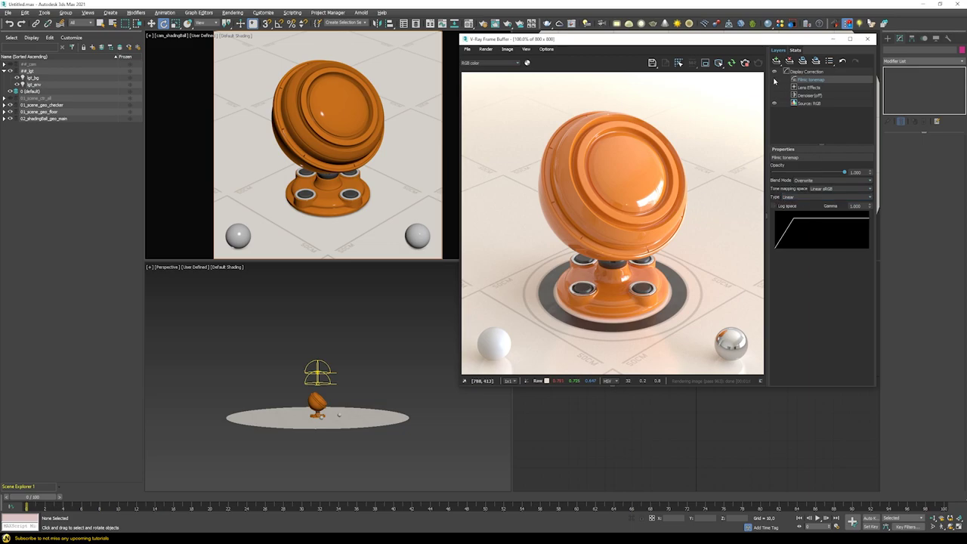
pyautogui.click(799, 198)
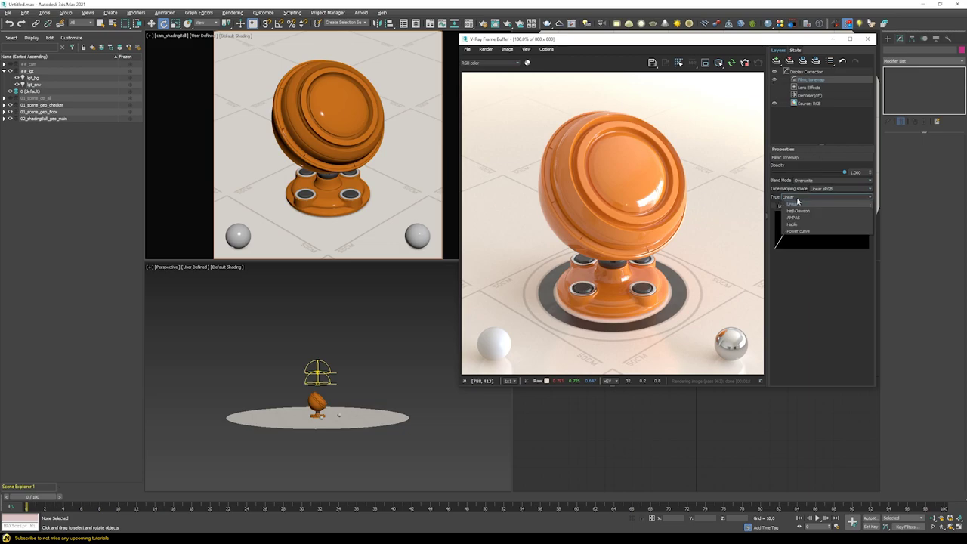
pyautogui.click(797, 231)
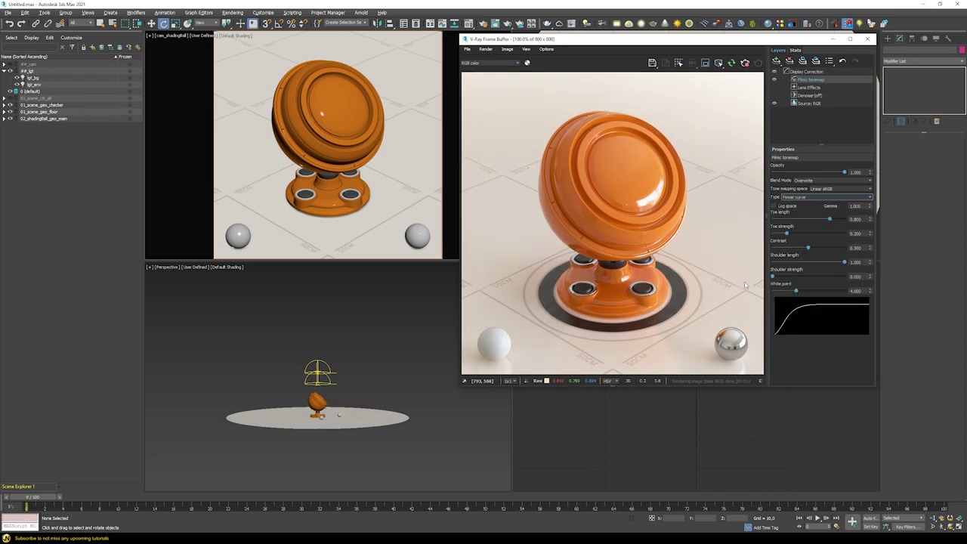
# Check the AMPAS tonemap type once more and set the Filmic tonemap layer's type to Hable
pyautogui.click(794, 197)
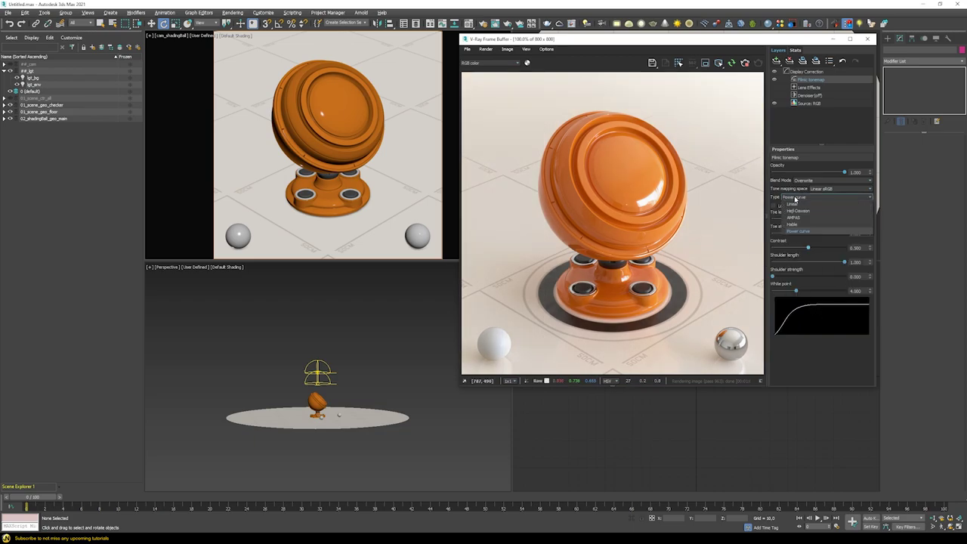
pyautogui.click(799, 213)
pyautogui.scroll(1, 799, 197)
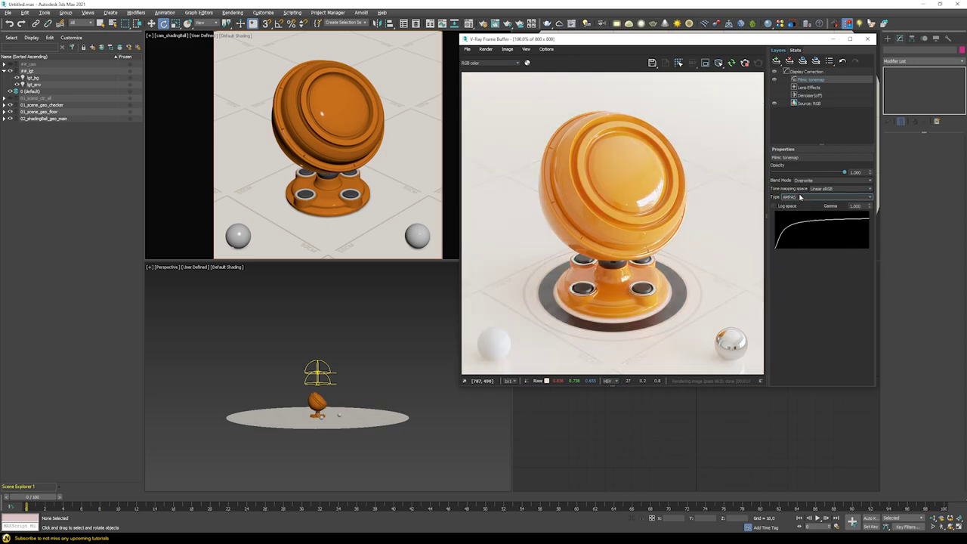
pyautogui.scroll(-1, 799, 198)
pyautogui.scroll(1, 798, 198)
pyautogui.click(813, 198)
pyautogui.click(792, 224)
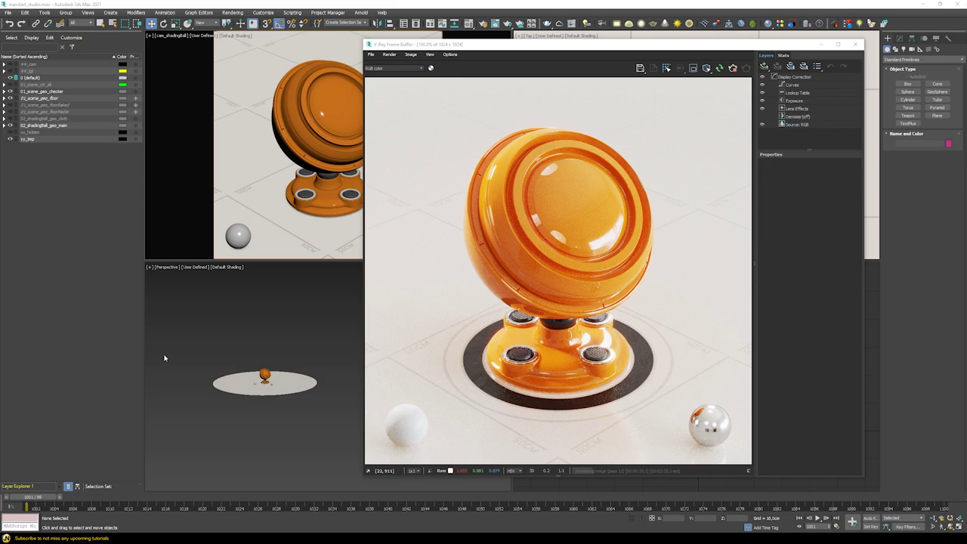
# In maxstart_studio.max, view the shading ball from a lower angle in Perspective and return the render viewport to cam_shadingBall
pyautogui.click(170, 36)
pyautogui.click(198, 59)
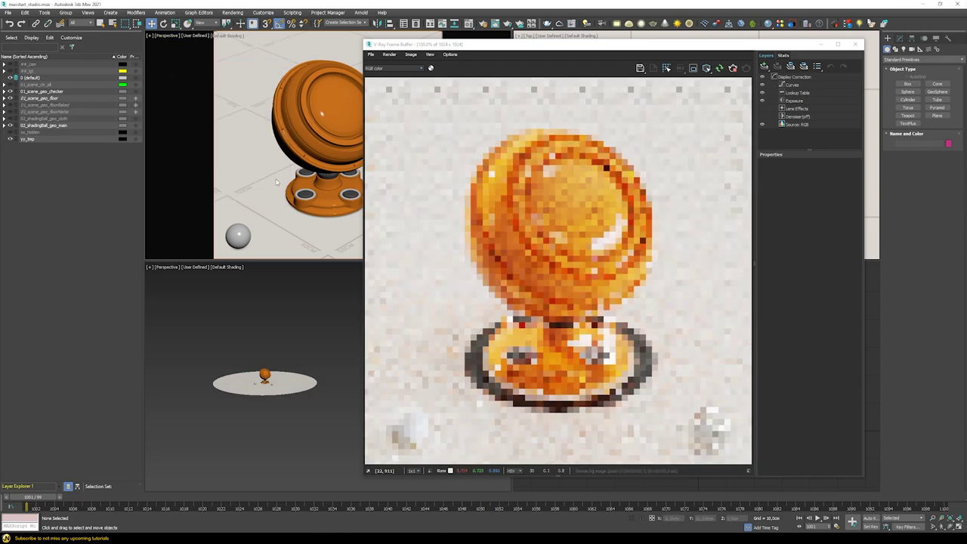
pyautogui.moveTo(278, 183)
pyautogui.keyDown('alt'); pyautogui.mouseDown(button='middle')
pyautogui.moveTo(310, 179)
pyautogui.moveTo(277, 177)
pyautogui.mouseUp(button='middle'); pyautogui.keyUp('alt')
pyautogui.scroll(5, 310, 178)
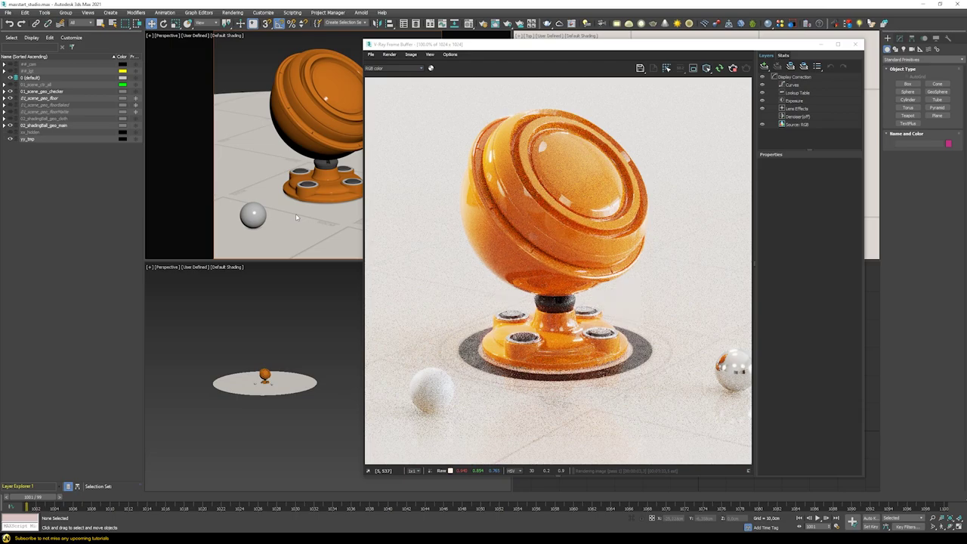
pyautogui.click(170, 35)
pyautogui.moveTo(181, 43)
pyautogui.click(326, 44)
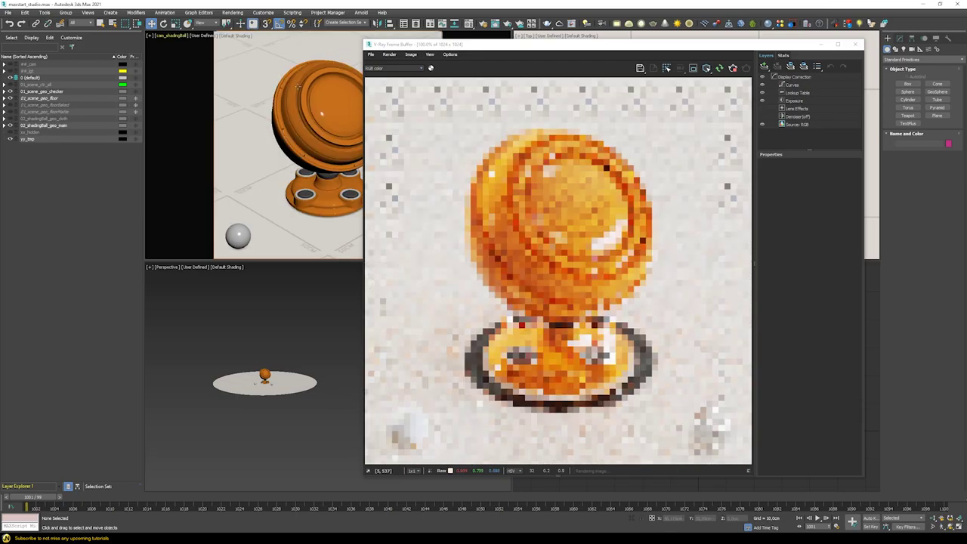
# Swap the 01_scene_geo_floor layer for 01_scene_geo_floorBaked and examine the floor from an orbited Perspective view
pyautogui.click(10, 98)
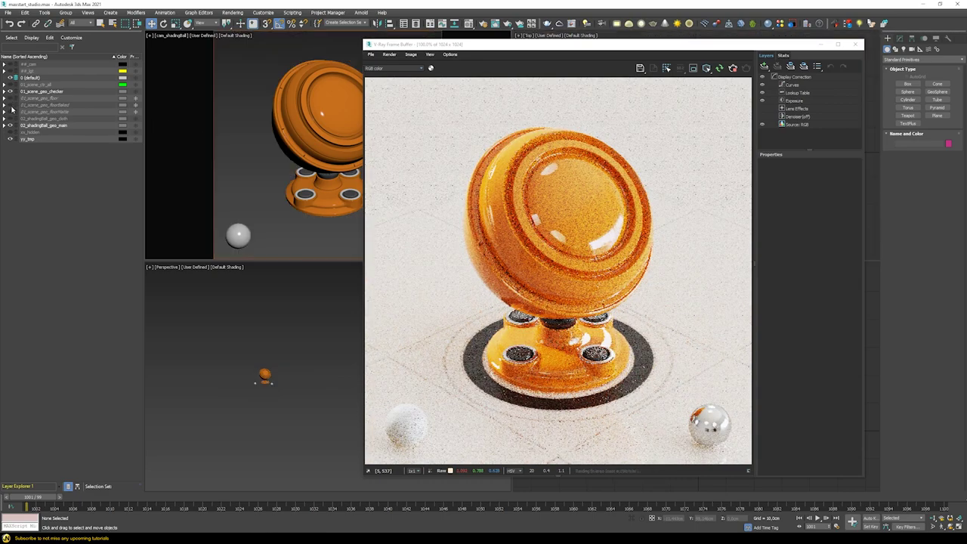
pyautogui.click(10, 105)
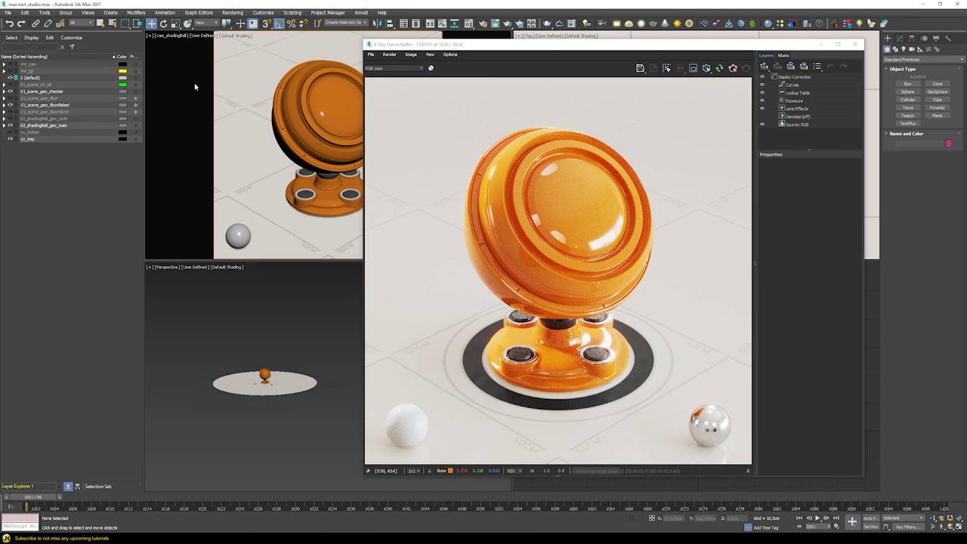
pyautogui.click(169, 37)
pyautogui.click(190, 63)
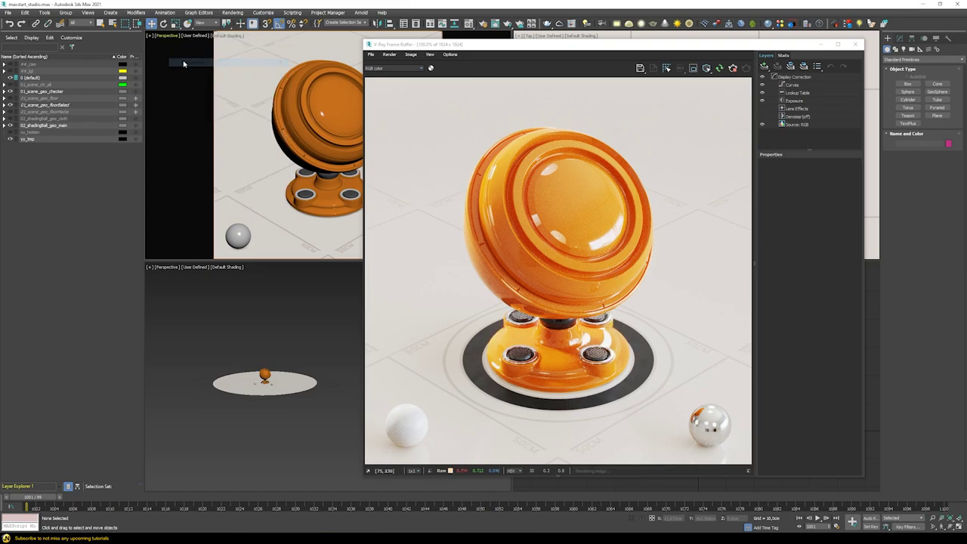
pyautogui.keyDown('alt'); pyautogui.moveTo(255, 160); pyautogui.dragTo(231, 166, button='middle'); pyautogui.keyUp('alt')
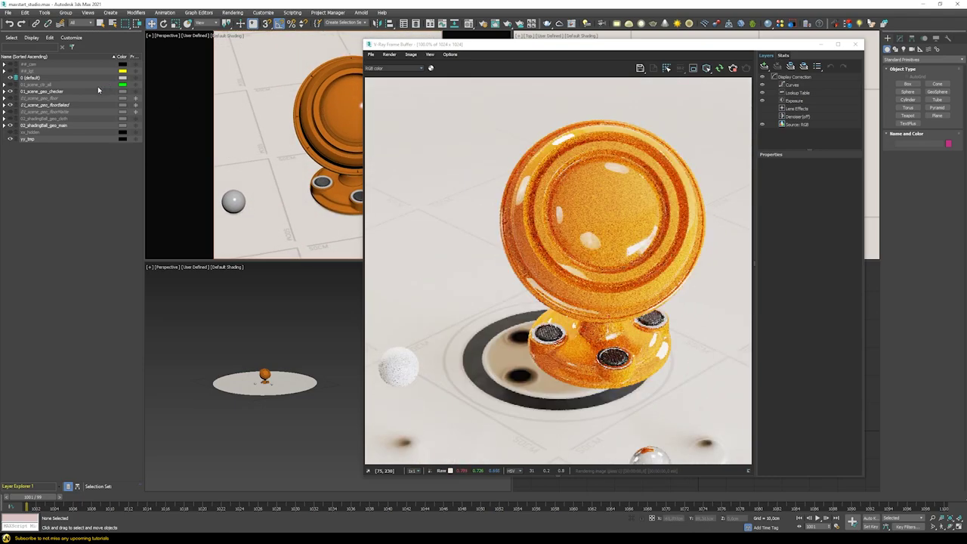
# Replace the visible floorBaked layer with 01_scene_geo_floorMatte and orbit to a low frontal view of the shading ball
pyautogui.click(11, 105)
pyautogui.click(11, 111)
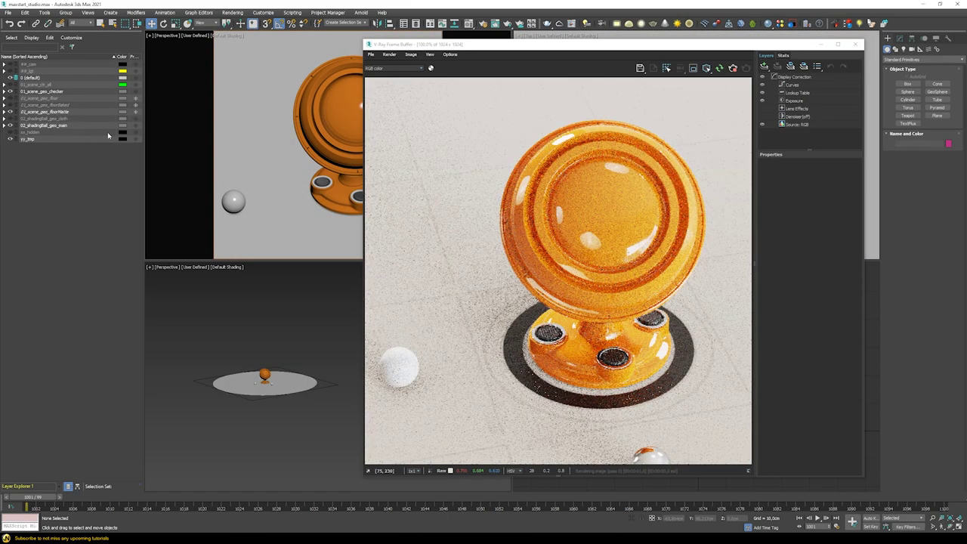
pyautogui.keyDown('alt'); pyautogui.moveTo(280, 177); pyautogui.dragTo(246, 188, button='middle'); pyautogui.keyUp('alt')
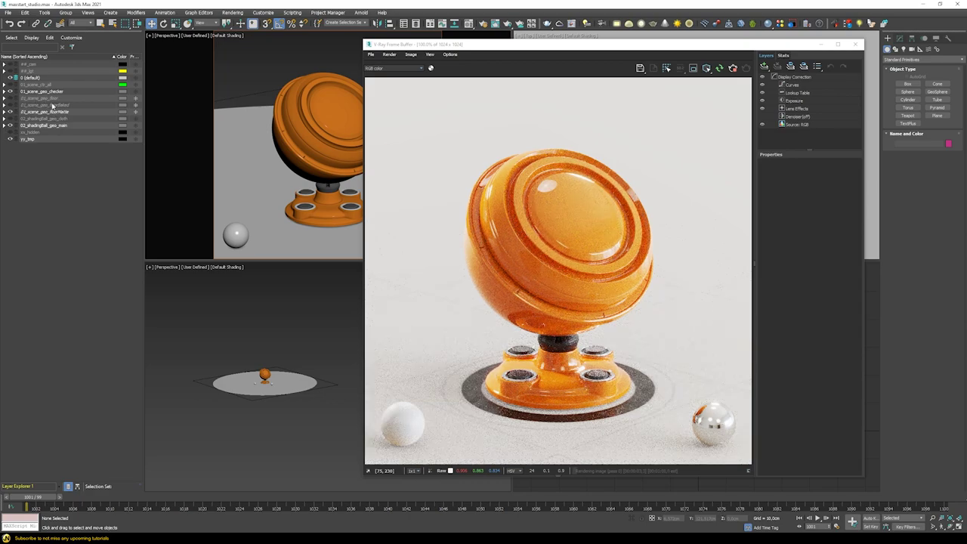
# Hide the floorMatte layer, briefly show floorBaked for comparison, and make the 01_scene_geo_floor layer visible again
pyautogui.click(10, 112)
pyautogui.click(10, 105)
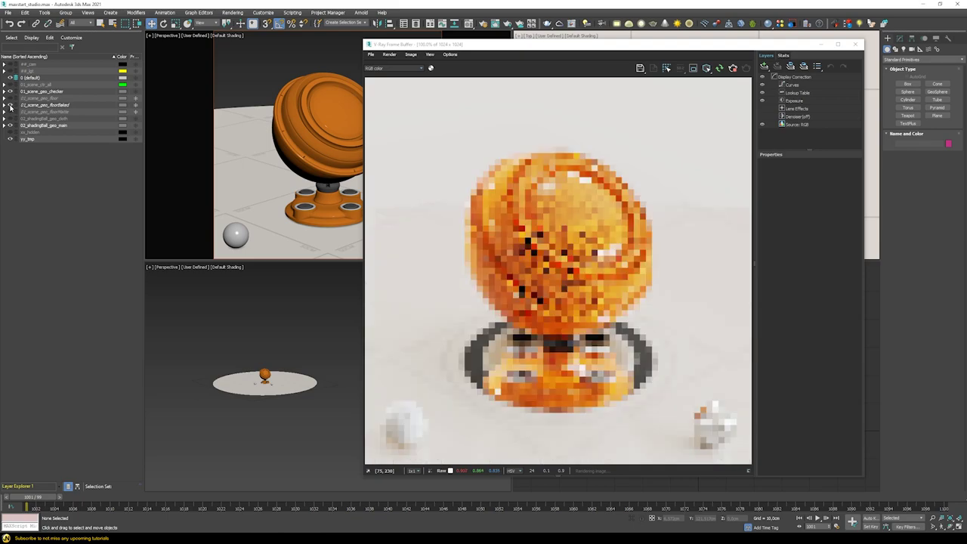
pyautogui.click(10, 105)
pyautogui.click(10, 99)
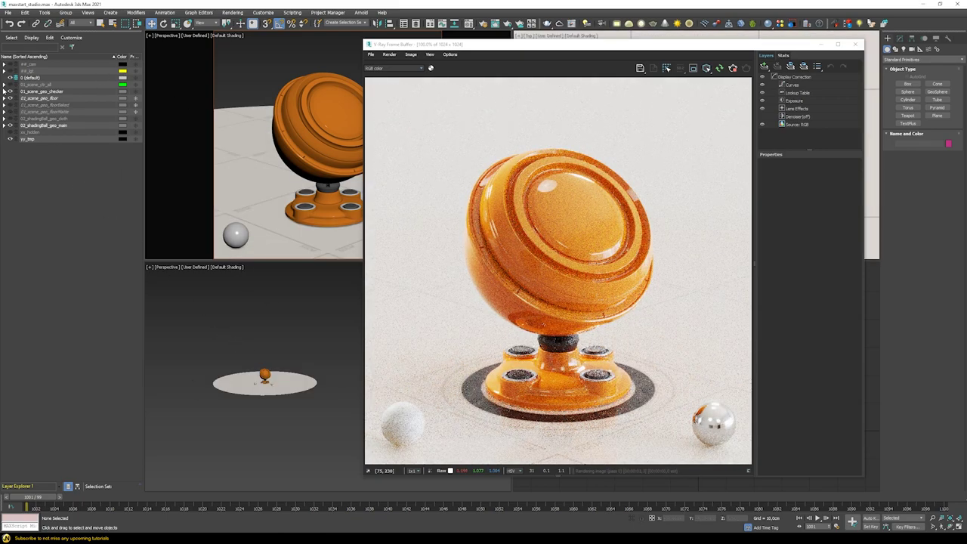
# Show the ##_lgt layer to display the studio lights around the shading ball in the lower Perspective viewport
pyautogui.click(10, 71)
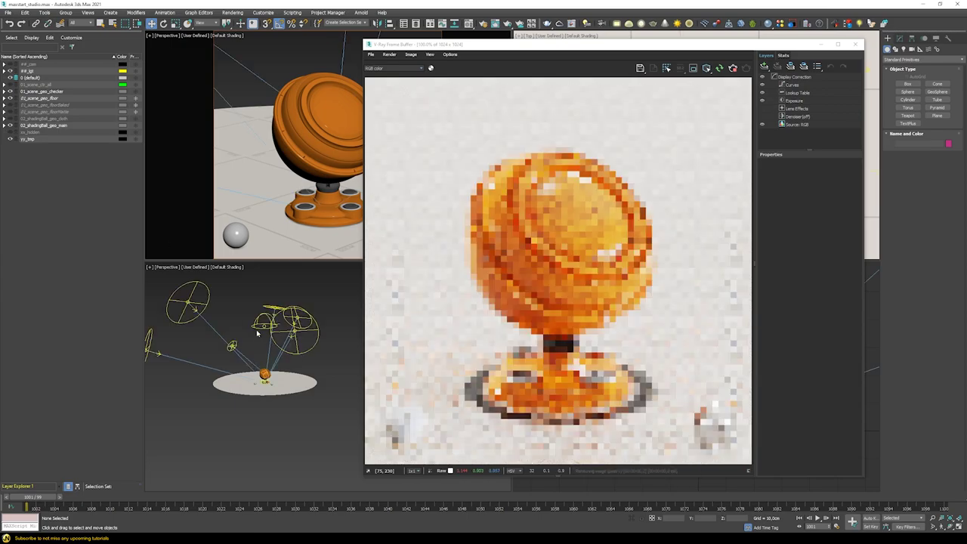
pyautogui.moveTo(257, 332); pyautogui.dragTo(272, 339, button='middle')
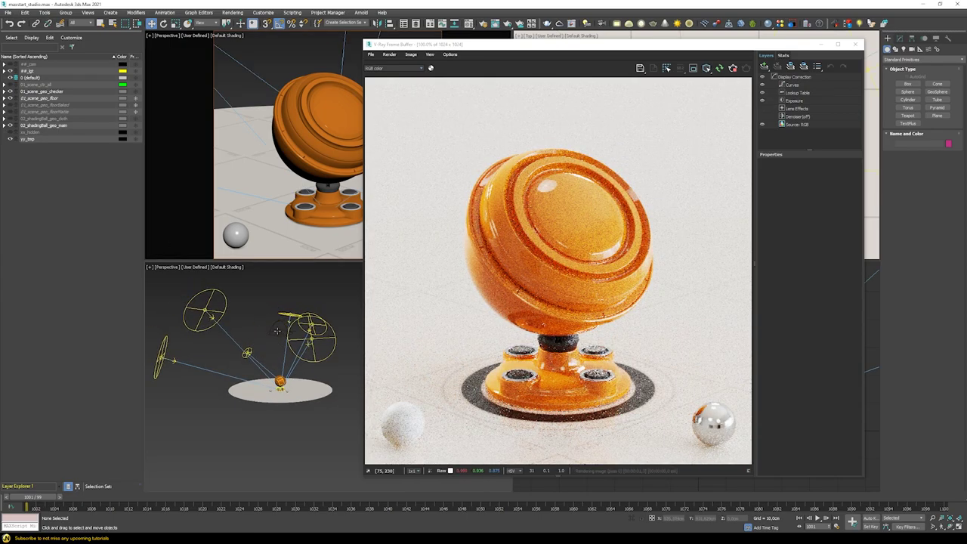